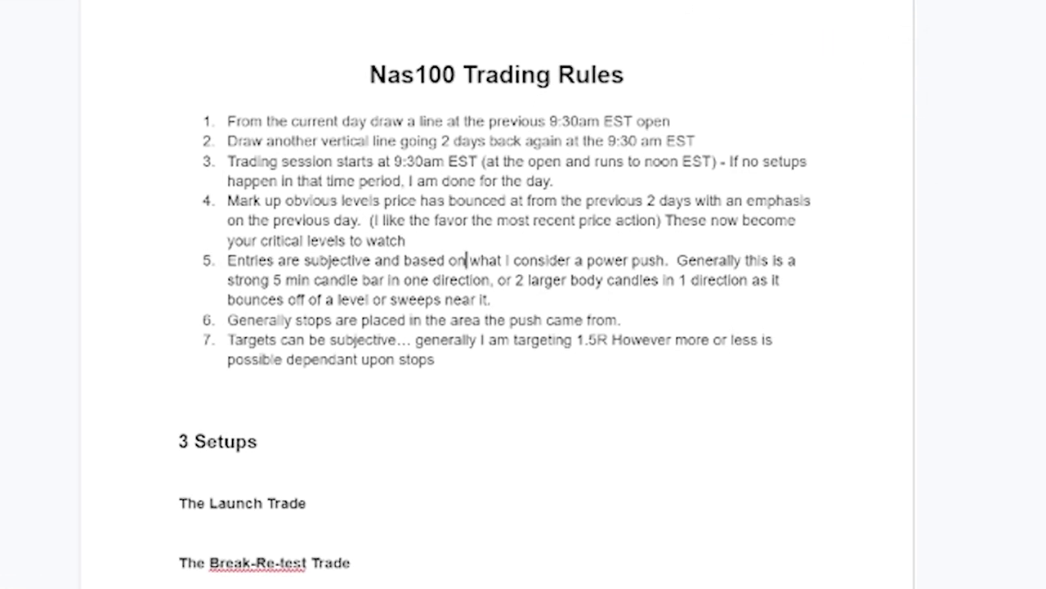
# Highlight the first Nas100 trading rule, about drawing a line at the previous 9:30am EST open
pyautogui.moveTo(199, 116); pyautogui.dragTo(691, 117)
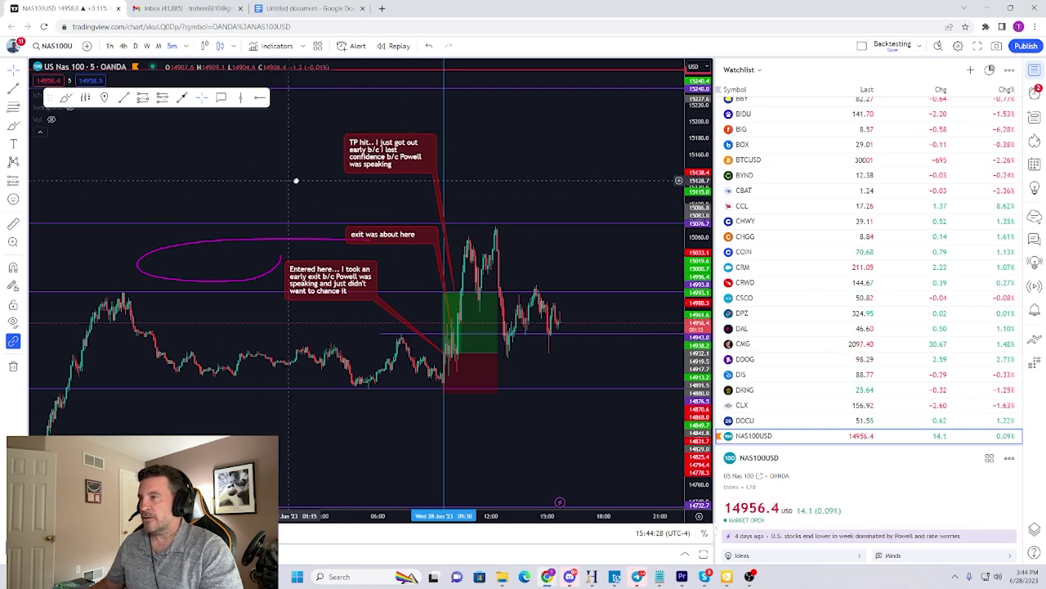
# Examine the 9:30 vertical lines and price action on the NAS100USD 5-minute chart in TradingView, from 28 June back to 26 June
pyautogui.moveTo(292, 178); pyautogui.dragTo(373, 178)
pyautogui.scroll(4, 373, 179)
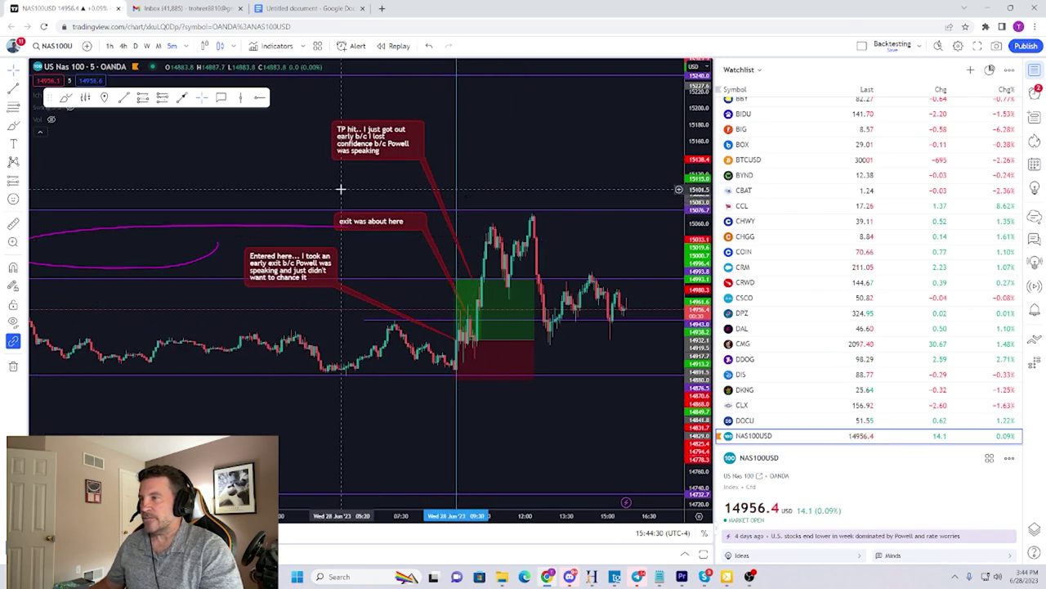
pyautogui.scroll(-5, 342, 189)
pyautogui.scroll(4, 358, 189)
pyautogui.click(488, 157)
pyautogui.moveTo(489, 156); pyautogui.dragTo(488, 155)
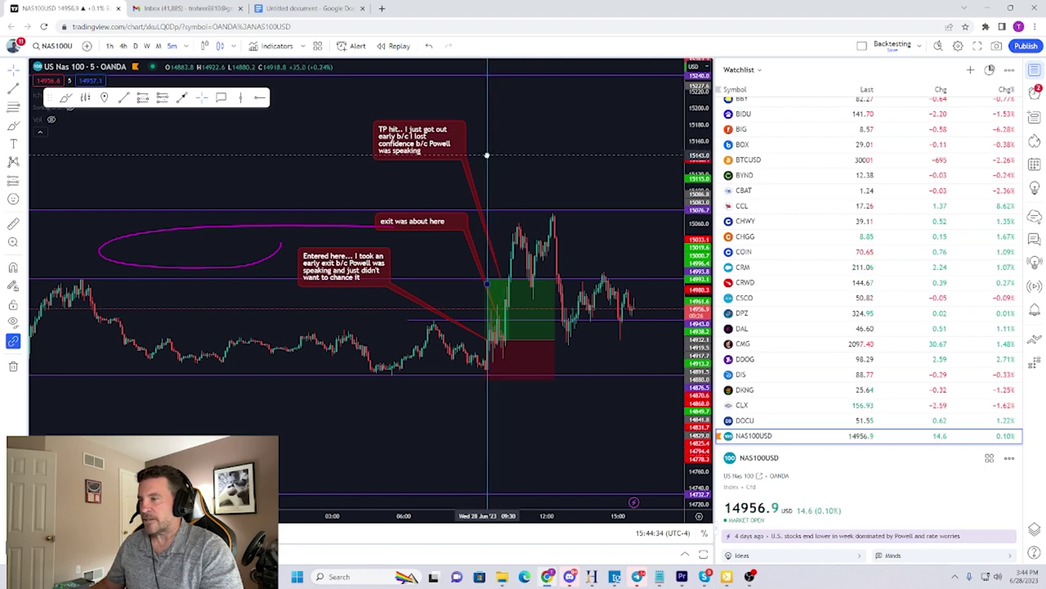
pyautogui.moveTo(406, 211); pyautogui.dragTo(445, 211)
pyautogui.scroll(3, 447, 211)
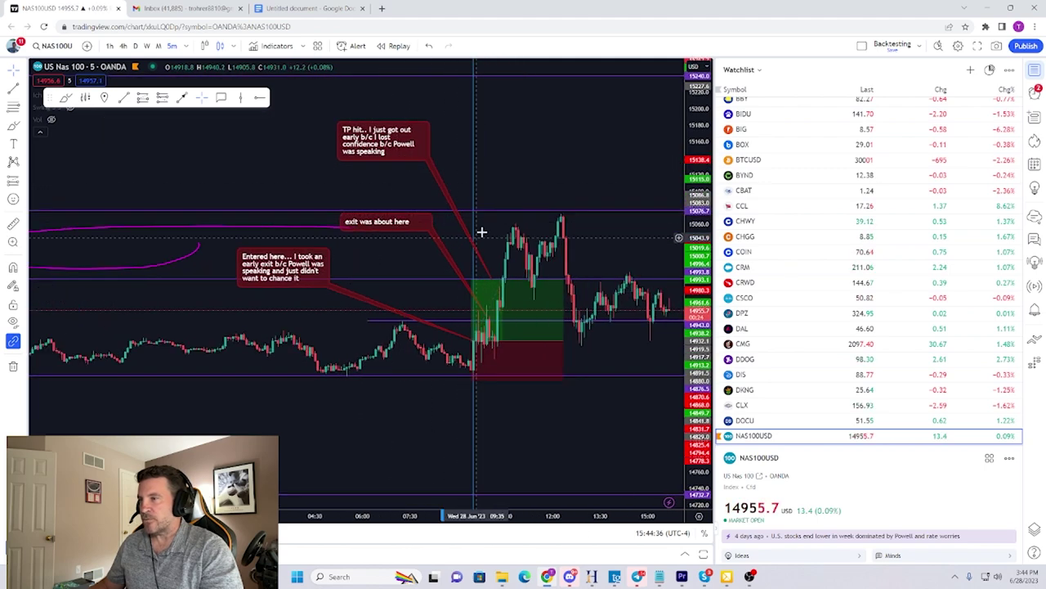
pyautogui.moveTo(301, 182); pyautogui.dragTo(597, 186)
pyautogui.scroll(-6, 535, 181)
pyautogui.scroll(-1, 482, 233)
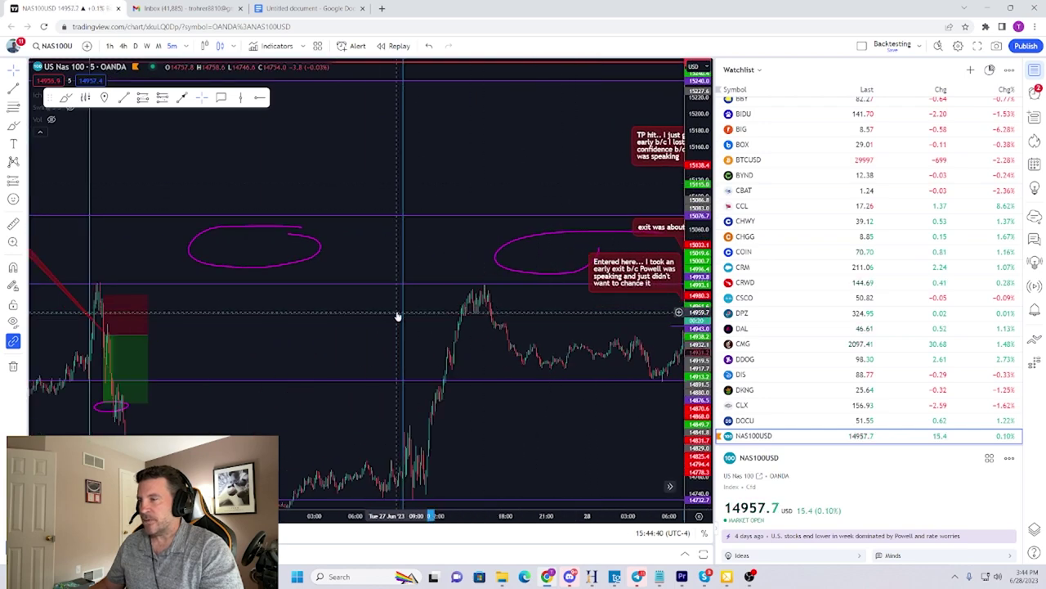
pyautogui.moveTo(341, 338); pyautogui.dragTo(574, 188)
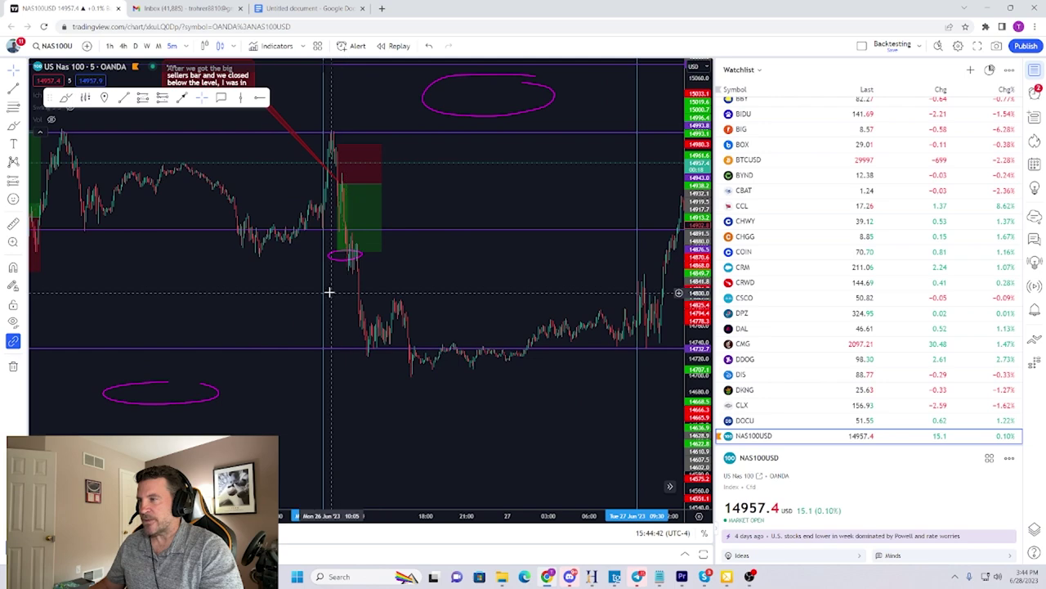
pyautogui.moveTo(522, 264); pyautogui.dragTo(269, 288)
pyautogui.scroll(-3, 272, 290)
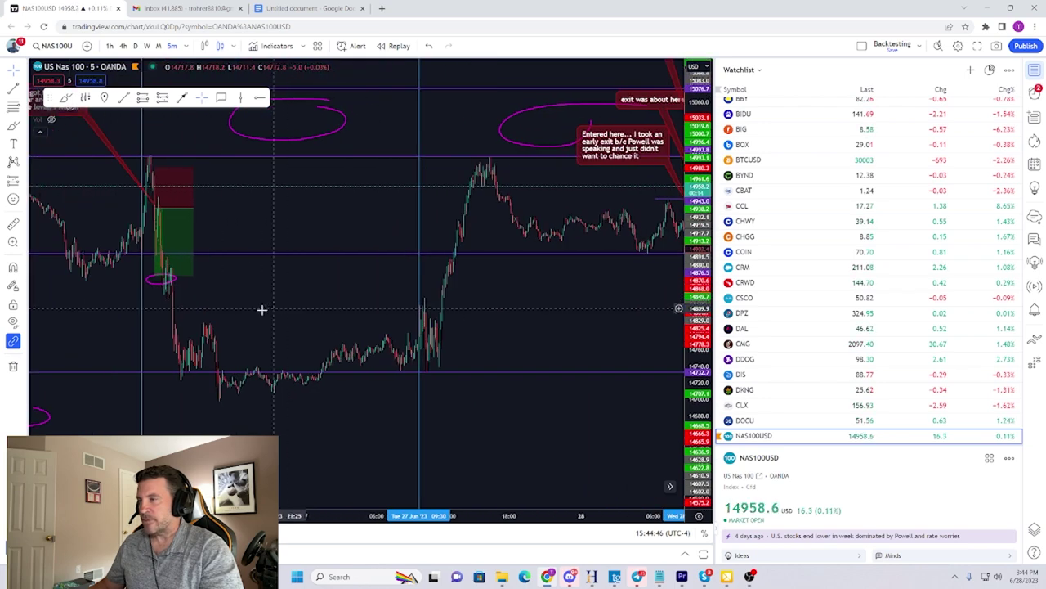
pyautogui.hscroll(5, 525, 329)
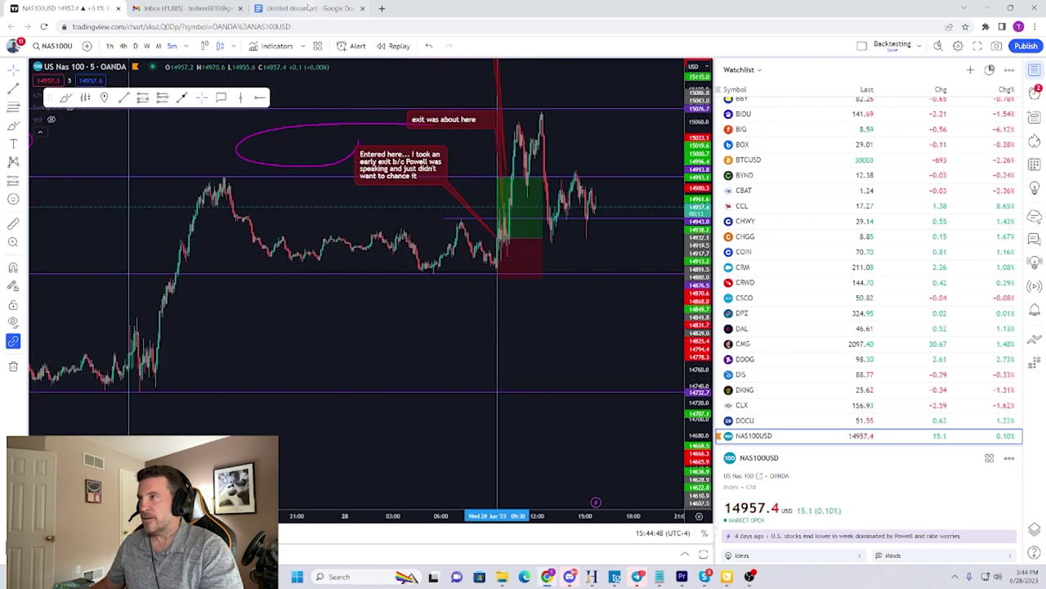
# Check the trading session rule in the Google Docs document and return to the TradingView chart
pyautogui.click(309, 8)
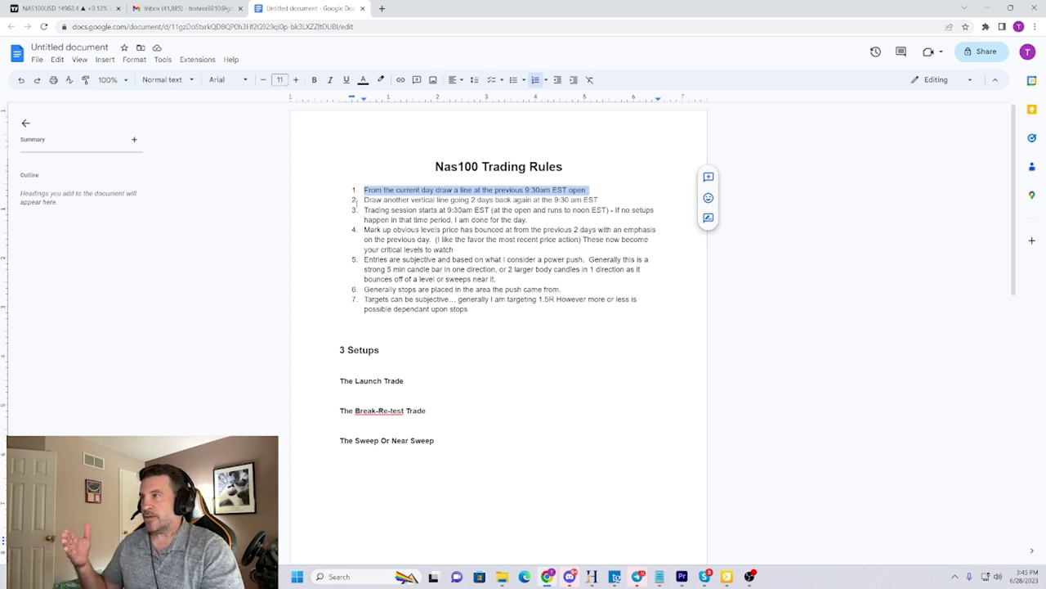
pyautogui.click(66, 9)
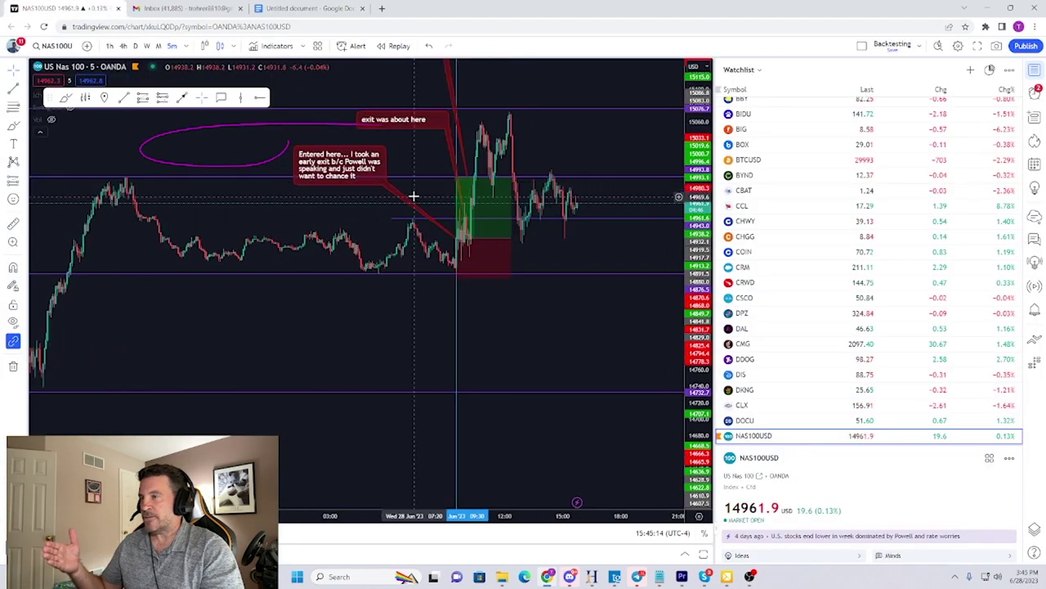
# Add a vertical line at 12:00 on 28 June 2023 to mark the end of the trading session
pyautogui.moveTo(498, 295); pyautogui.dragTo(531, 351)
pyautogui.scroll(3, 532, 360)
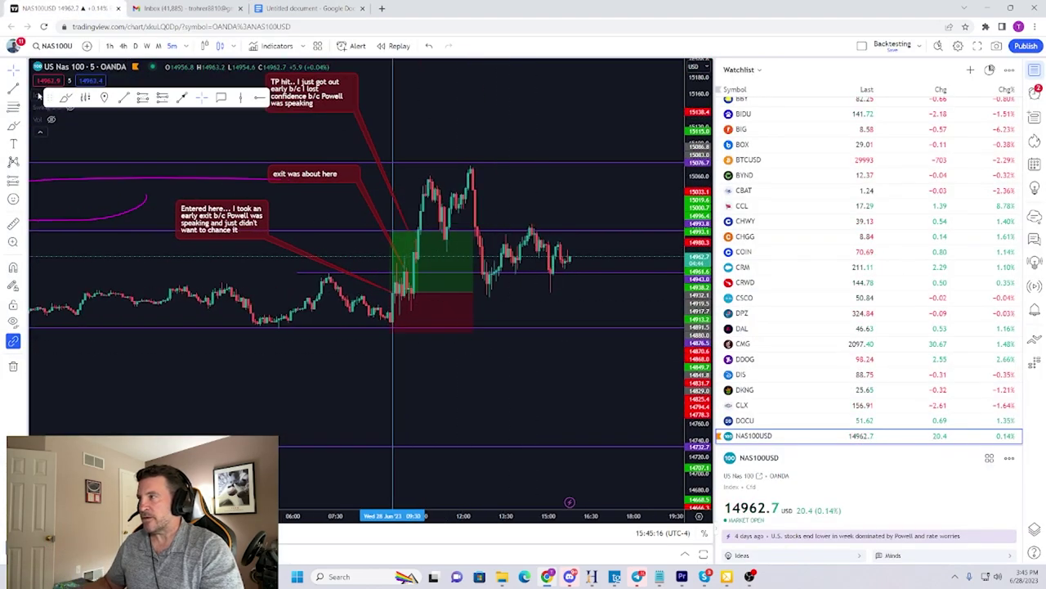
pyautogui.click(23, 91)
pyautogui.click(74, 254)
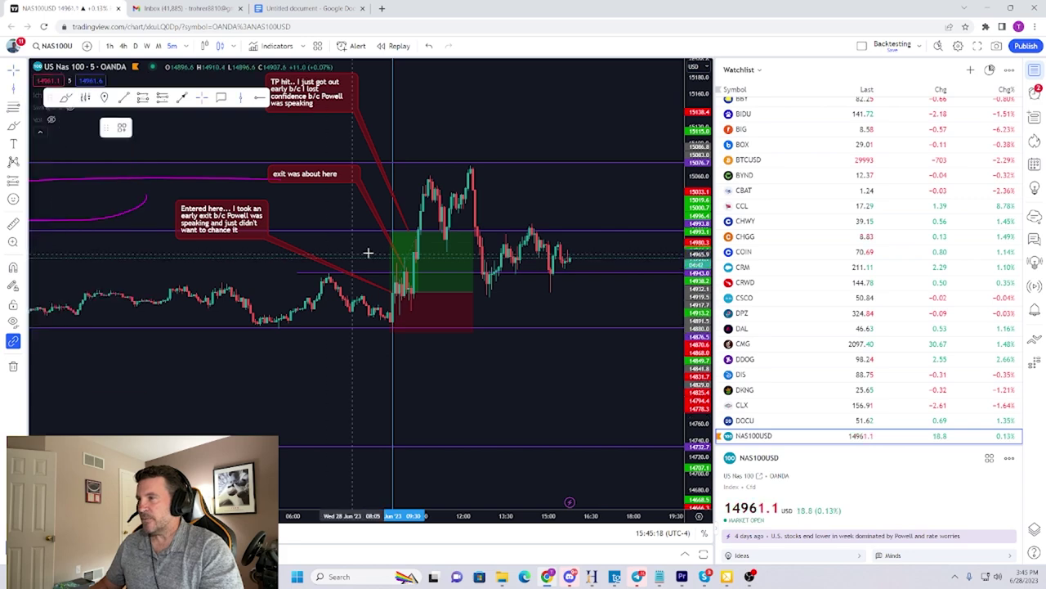
pyautogui.click(463, 255)
# Circle the price action between the 9:30 and 12:00 vertical lines with the brush
pyautogui.scroll(1, 431, 393)
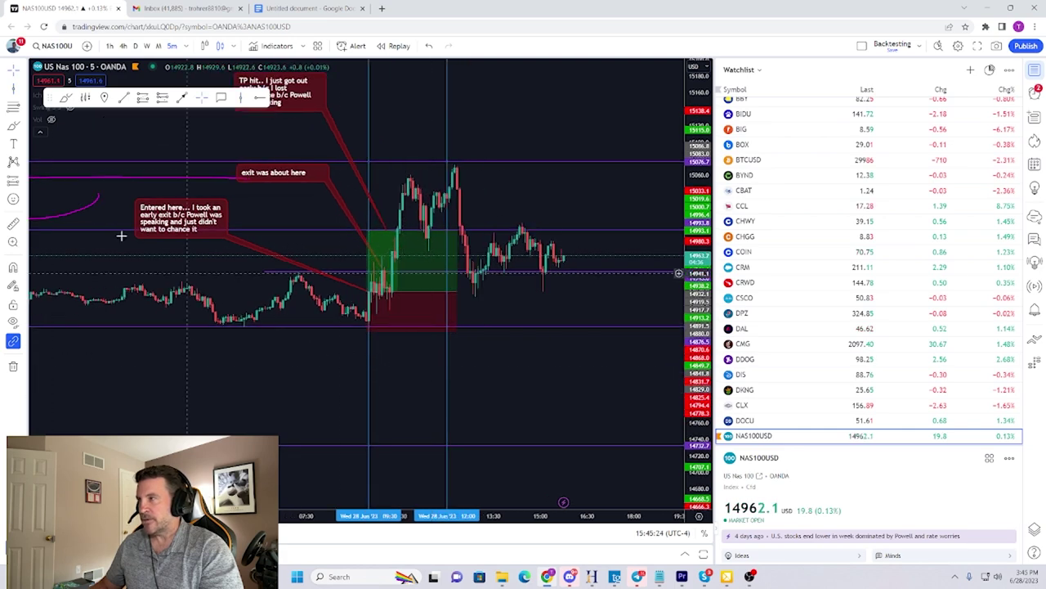
pyautogui.click(13, 126)
pyautogui.moveTo(441, 206)
pyautogui.mouseDown()
pyautogui.moveTo(378, 225)
pyautogui.moveTo(402, 264)
pyautogui.moveTo(443, 245)
pyautogui.moveTo(437, 204)
pyautogui.mouseUp()
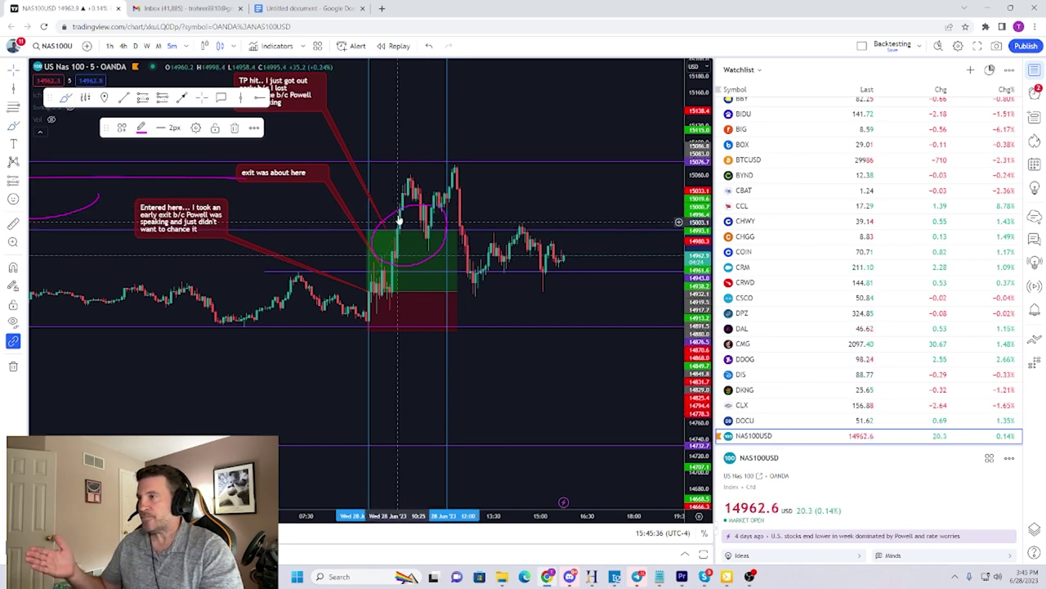
# Read the rule on marking up bounce levels in the Google Docs document and return to the TradingView chart
pyautogui.click(284, 6)
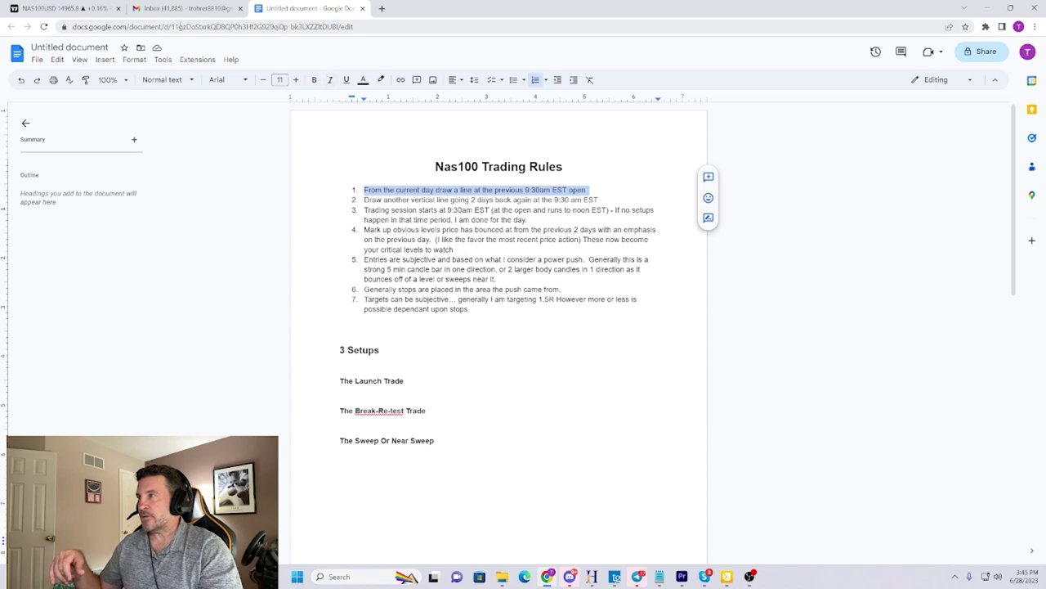
pyautogui.click(59, 10)
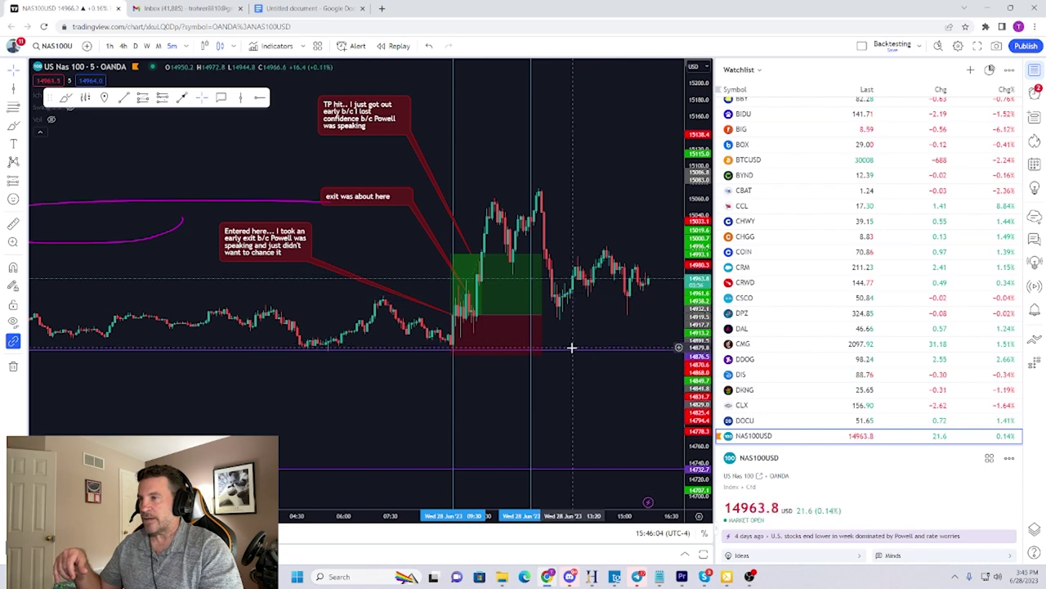
# Place a horizontal ray at the 27 June high before the overnight decline, at about 14994
pyautogui.scroll(-4, 401, 210)
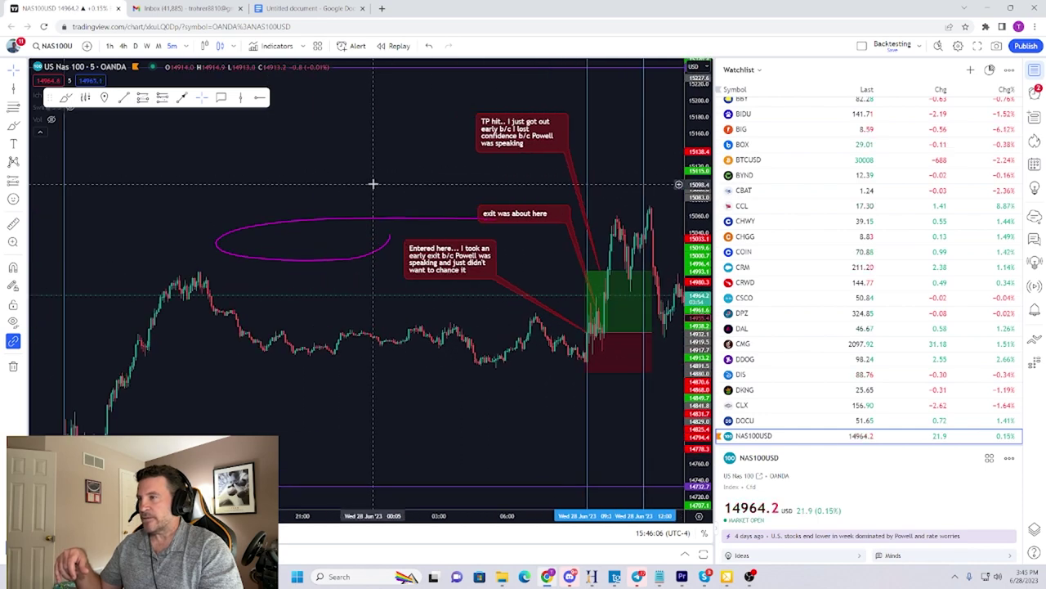
pyautogui.moveTo(392, 315)
pyautogui.mouseDown()
pyautogui.moveTo(341, 283)
pyautogui.moveTo(290, 285)
pyautogui.mouseUp()
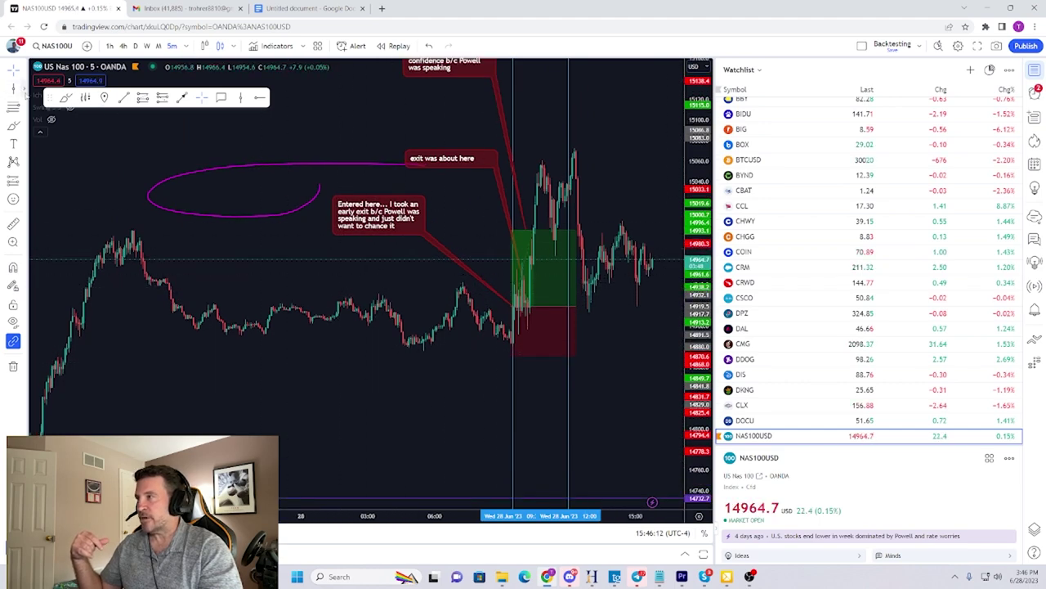
pyautogui.click(25, 90)
pyautogui.click(74, 228)
pyautogui.click(195, 247)
pyautogui.moveTo(208, 248); pyautogui.dragTo(109, 229)
# Add a horizontal ray at the overnight low before the 28 June open, at about 14879
pyautogui.click(25, 90)
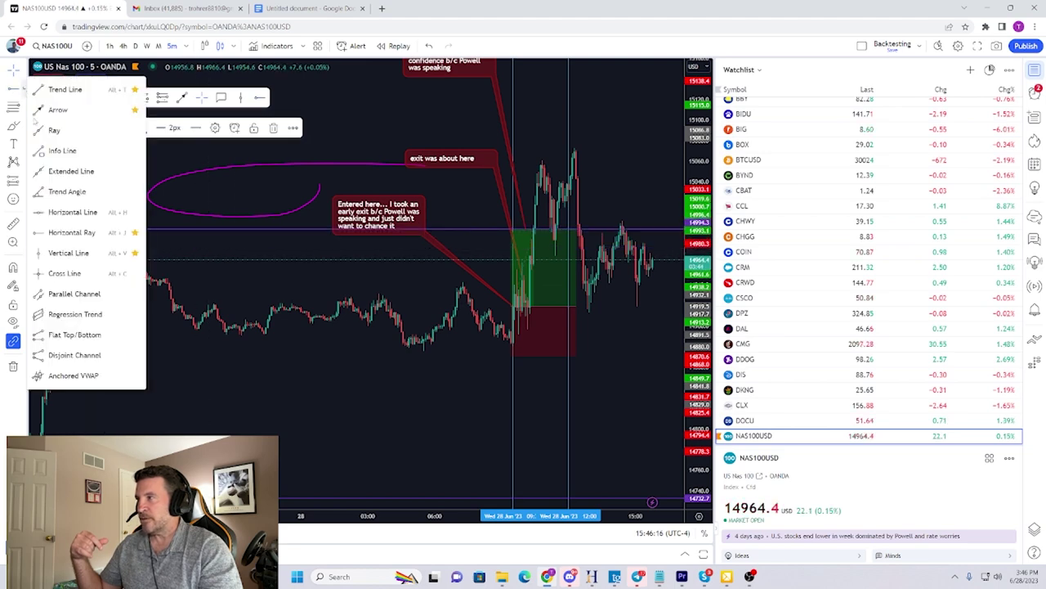
pyautogui.click(91, 233)
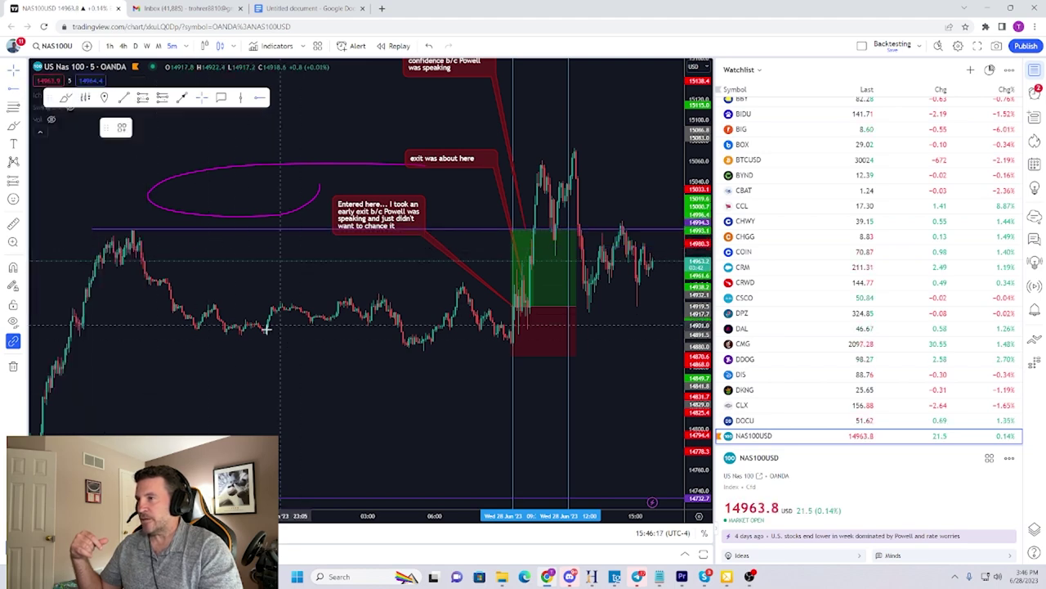
pyautogui.click(184, 346)
# Add a horizontal ray at the last swing high before the 28 June 9:30 line, at about 14942.5
pyautogui.scroll(-5, 297, 402)
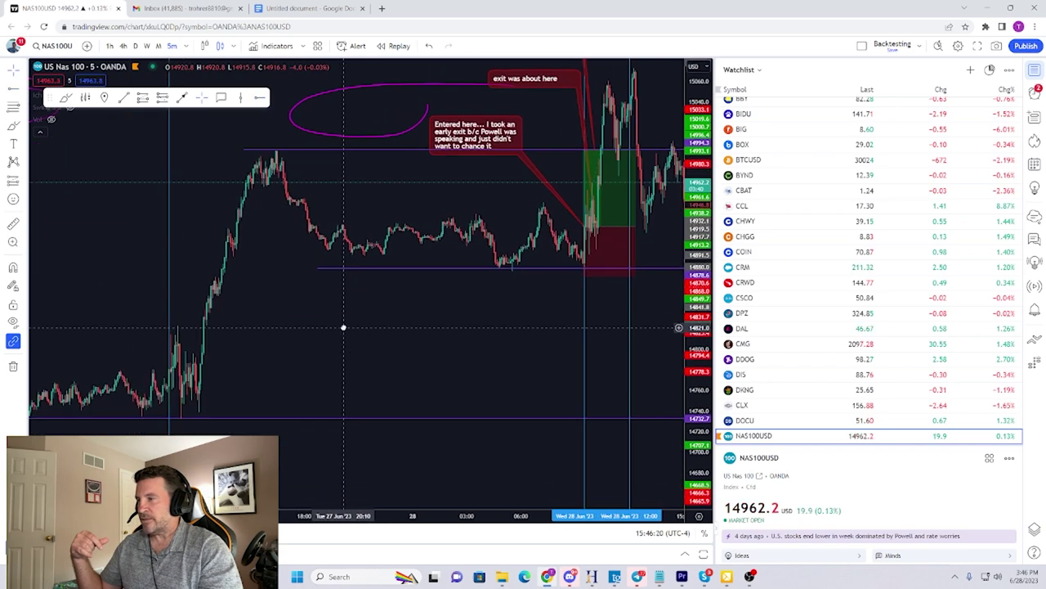
pyautogui.scroll(5, 341, 397)
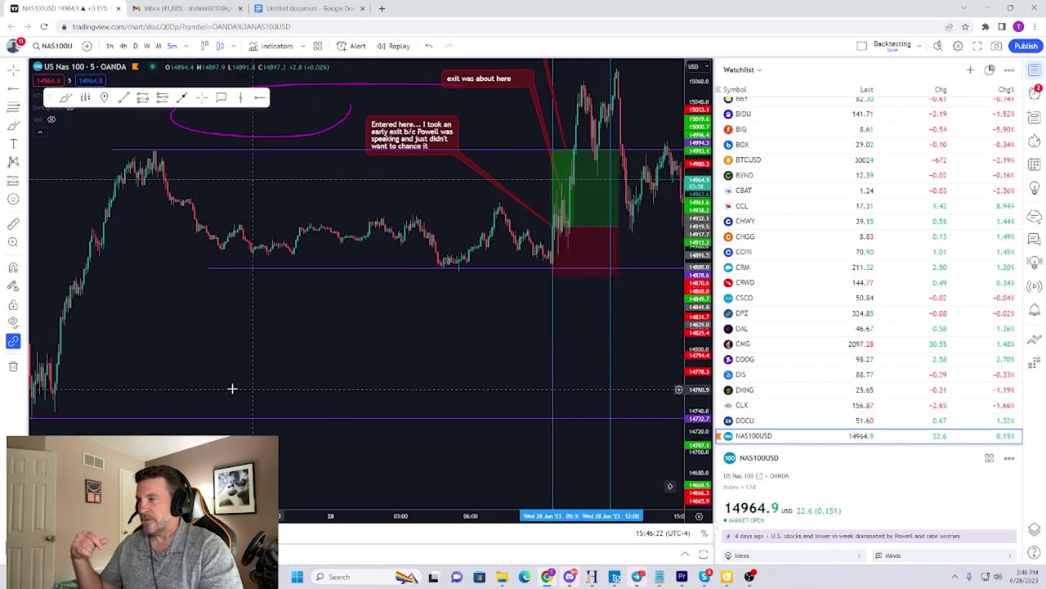
pyautogui.scroll(-2, 229, 369)
pyautogui.moveTo(355, 348); pyautogui.dragTo(301, 394)
pyautogui.scroll(4, 336, 371)
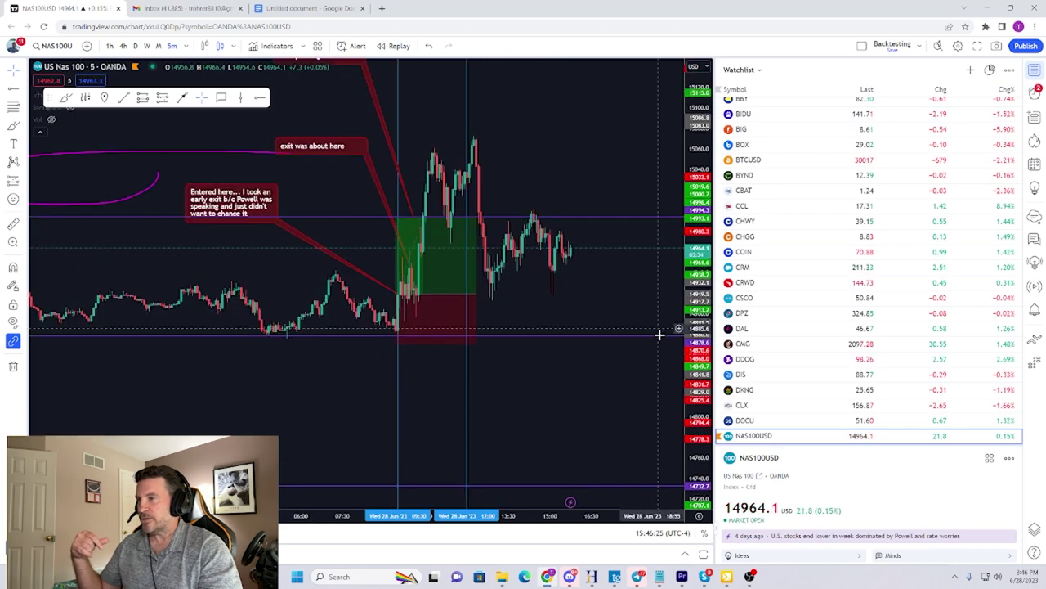
pyautogui.scroll(5, 262, 240)
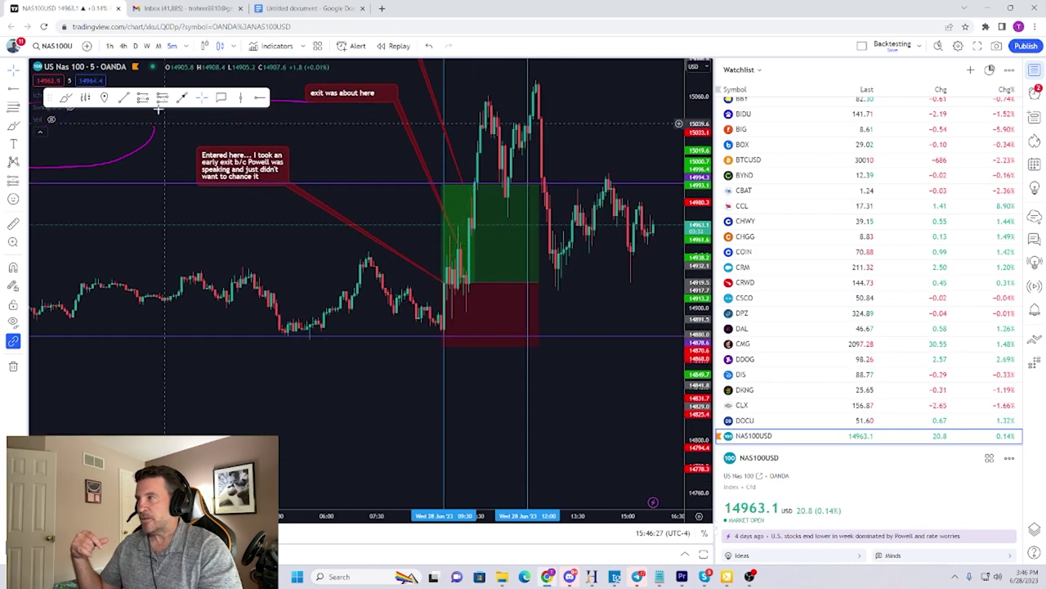
pyautogui.click(27, 90)
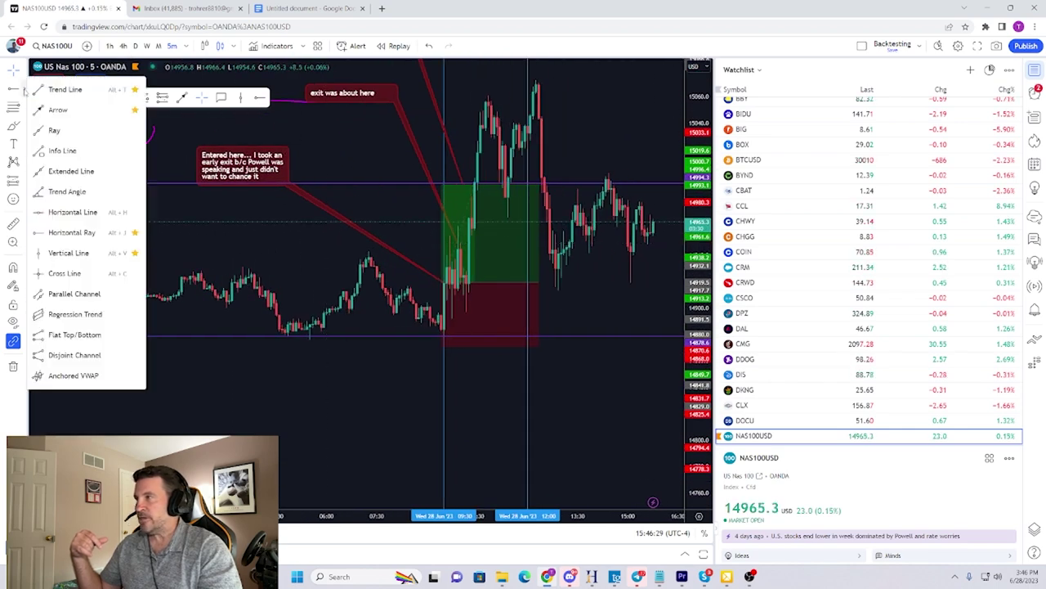
pyautogui.click(74, 233)
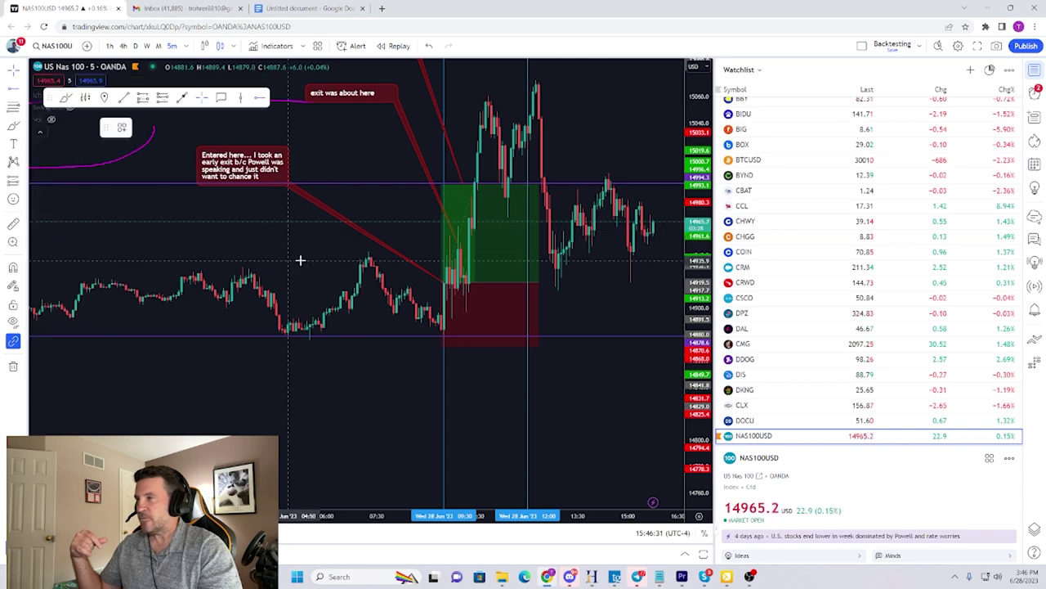
pyautogui.click(349, 251)
pyautogui.scroll(-1, 372, 230)
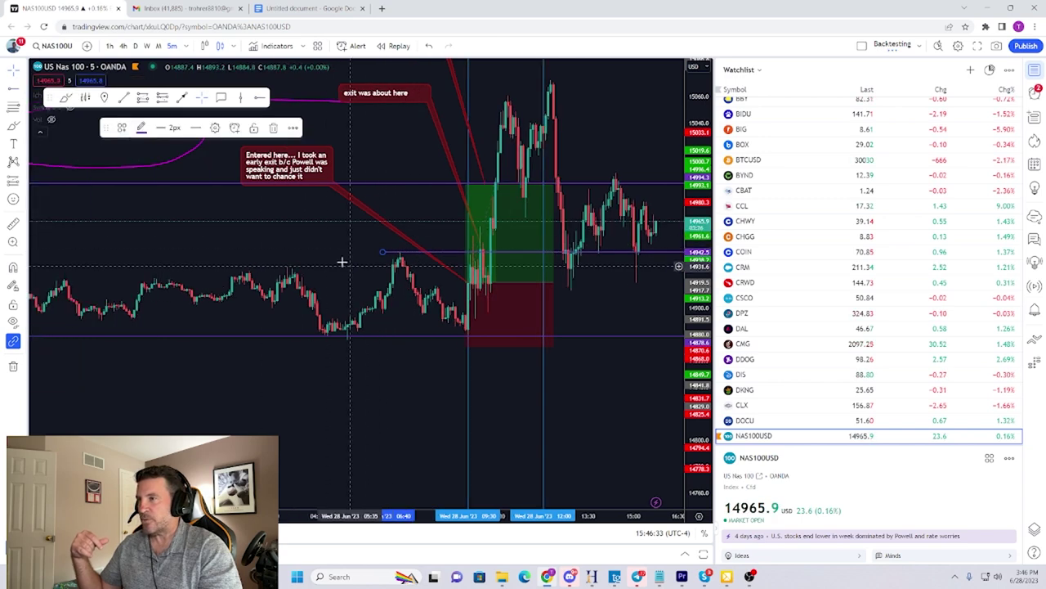
# Brush a flat loop above the overnight 28 June price action and a rising line along its highs
pyautogui.moveTo(333, 250); pyautogui.dragTo(397, 270)
pyautogui.scroll(-3, 399, 271)
pyautogui.scroll(3, 485, 282)
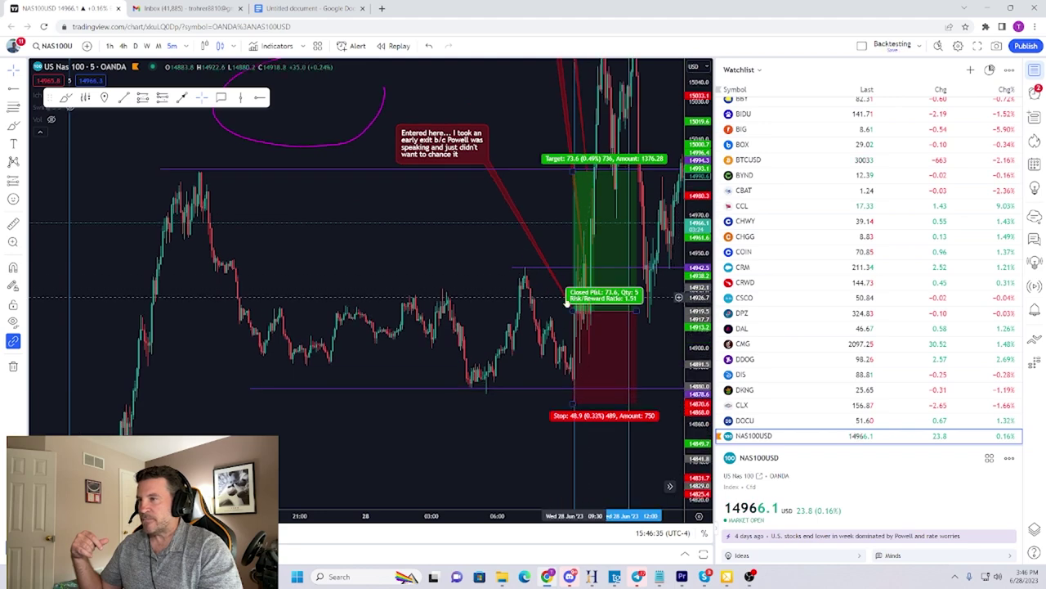
pyautogui.click(66, 97)
pyautogui.moveTo(438, 260)
pyautogui.mouseDown()
pyautogui.moveTo(252, 256)
pyautogui.moveTo(428, 254)
pyautogui.mouseUp()
pyautogui.moveTo(197, 304); pyautogui.dragTo(446, 281)
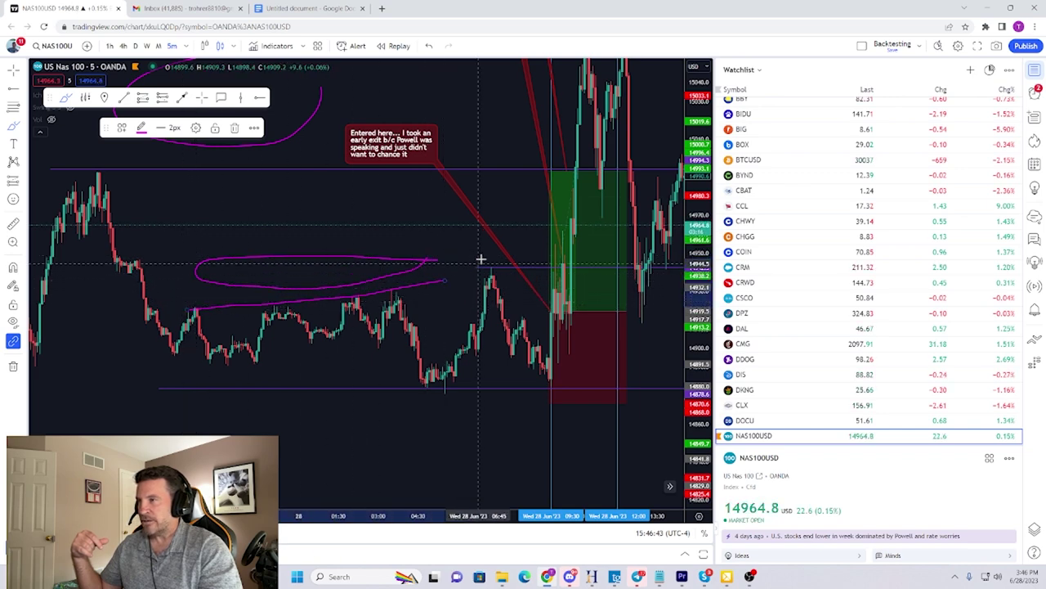
pyautogui.scroll(1, 516, 269)
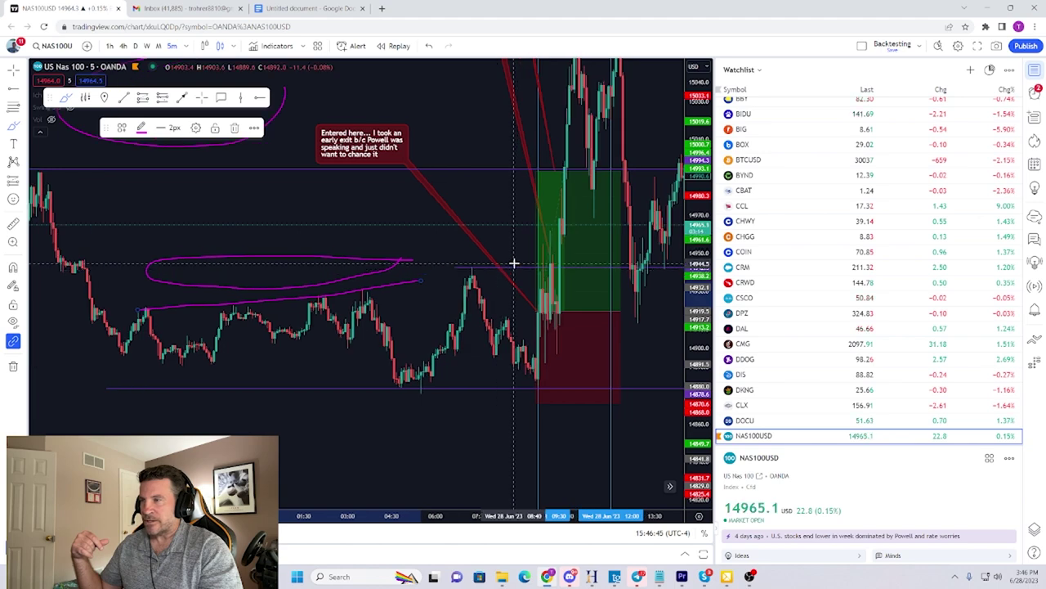
# Delete the brushed loop and the rising brush line above the overnight price action
pyautogui.click(13, 71)
pyautogui.click(299, 258)
pyautogui.press('Delete')
pyautogui.scroll(1, 313, 258)
pyautogui.click(341, 285)
pyautogui.press('Delete')
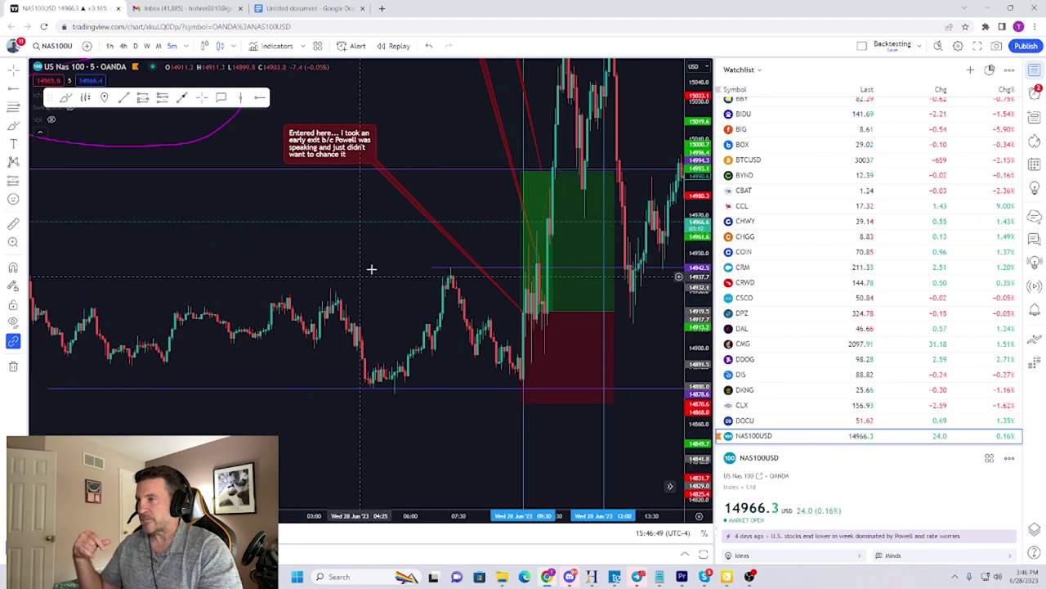
# Review the trading rules in the Google Docs document and go back to the TradingView chart
pyautogui.click(309, 9)
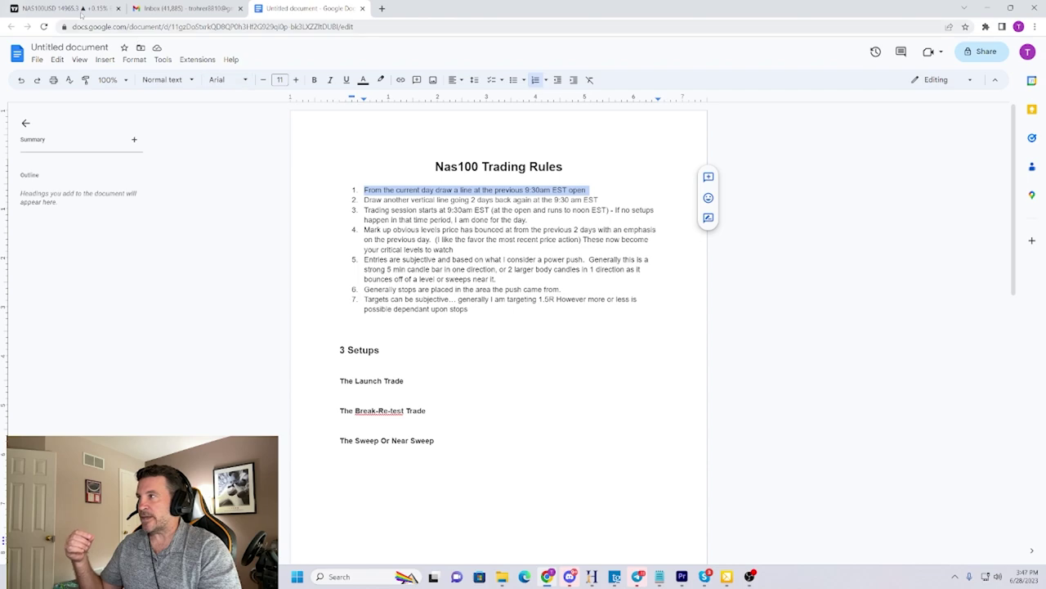
pyautogui.click(80, 14)
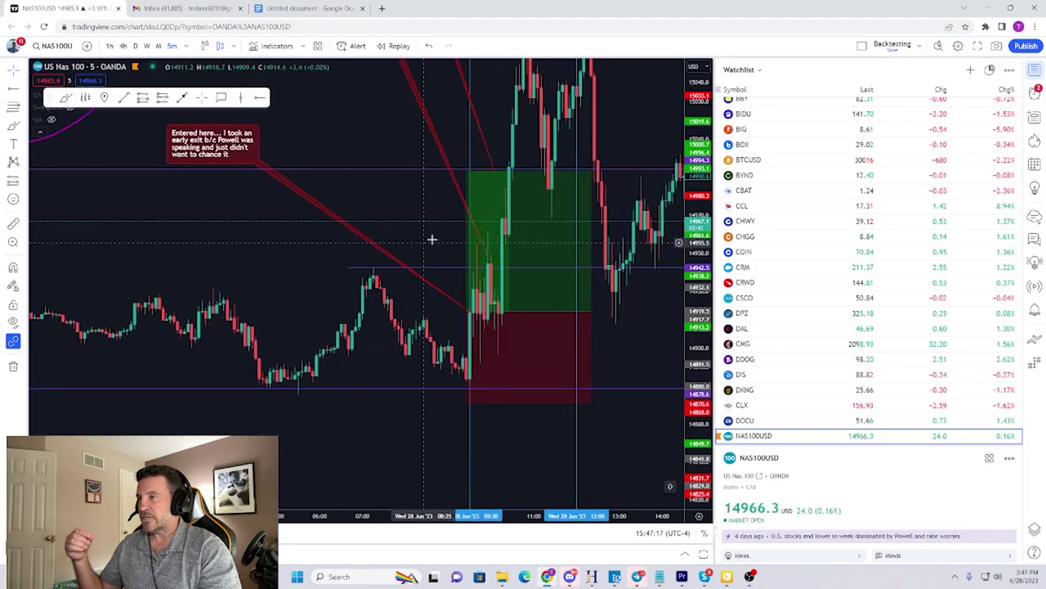
# Delete the green and red position box and the "exit was about here" and "Entered here..." callouts around the 28 June trade
pyautogui.moveTo(691, 241); pyautogui.dragTo(691, 381)
pyautogui.click(563, 273)
pyautogui.press('Delete')
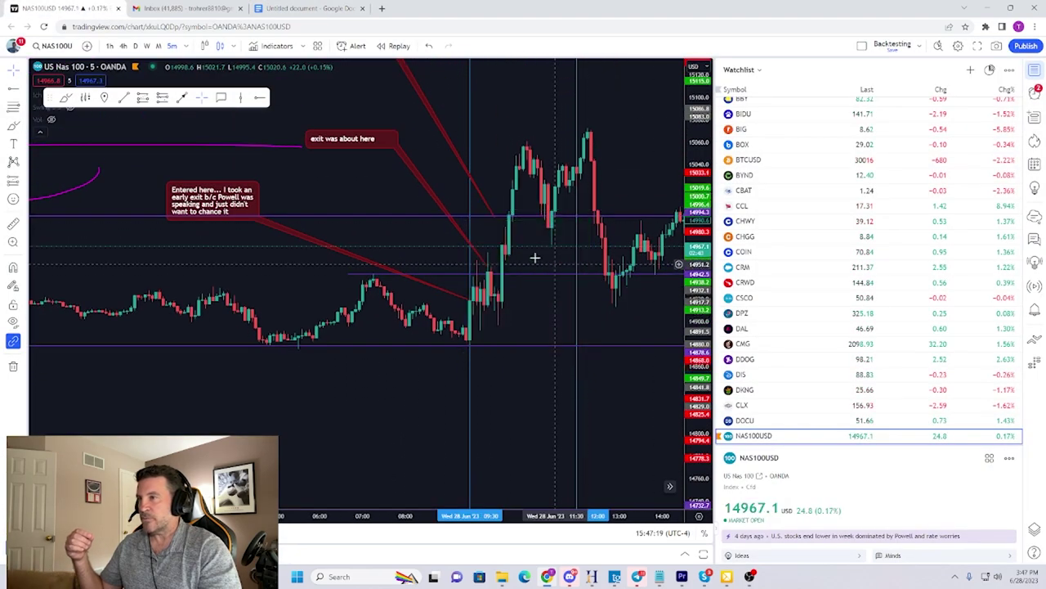
pyautogui.click(367, 146)
pyautogui.press('Delete')
pyautogui.click(238, 204)
pyautogui.press('Delete')
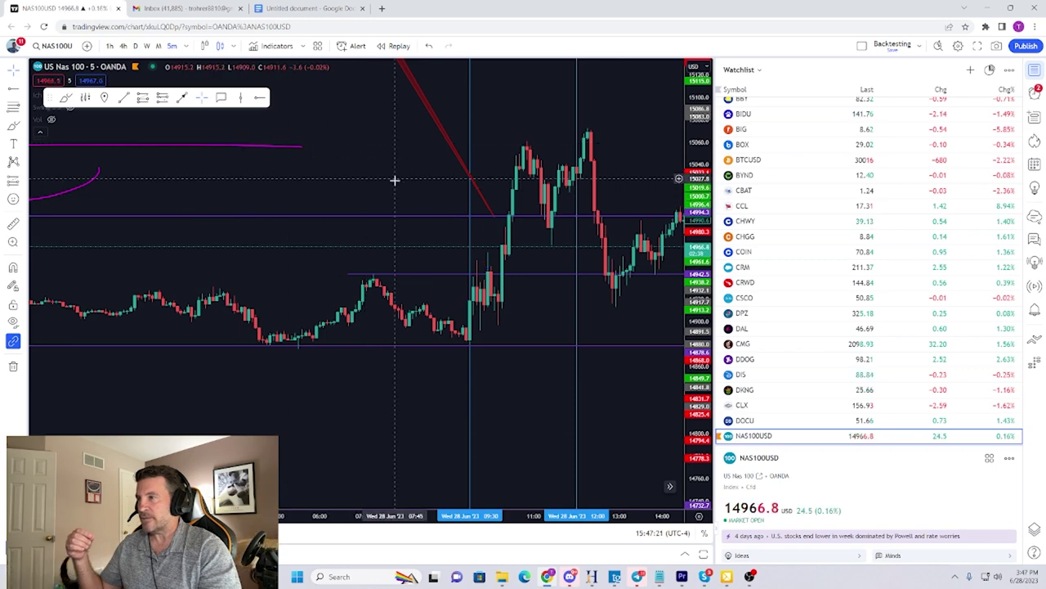
# Delete the remaining red callout above the 28 June price action
pyautogui.moveTo(395, 180); pyautogui.dragTo(412, 224)
pyautogui.click(385, 90)
pyautogui.press('Delete')
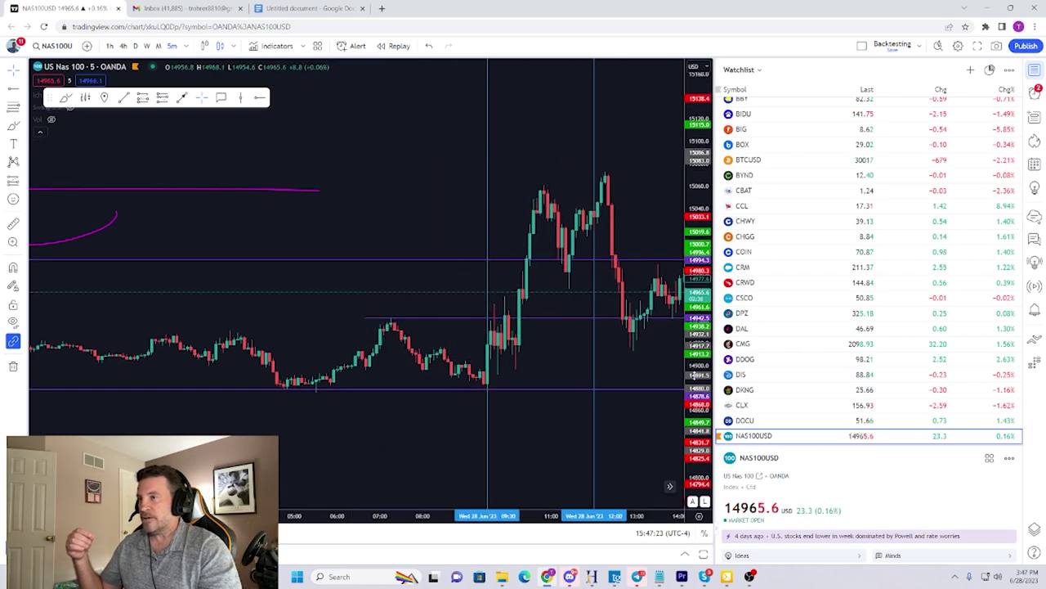
# Start a bar replay of the 28 June price action from shortly before the 9:30 session line
pyautogui.moveTo(695, 376); pyautogui.dragTo(695, 298)
pyautogui.moveTo(389, 299); pyautogui.dragTo(440, 258)
pyautogui.scroll(3, 442, 245)
pyautogui.moveTo(423, 174); pyautogui.dragTo(410, 143)
pyautogui.click(394, 46)
pyautogui.click(454, 140)
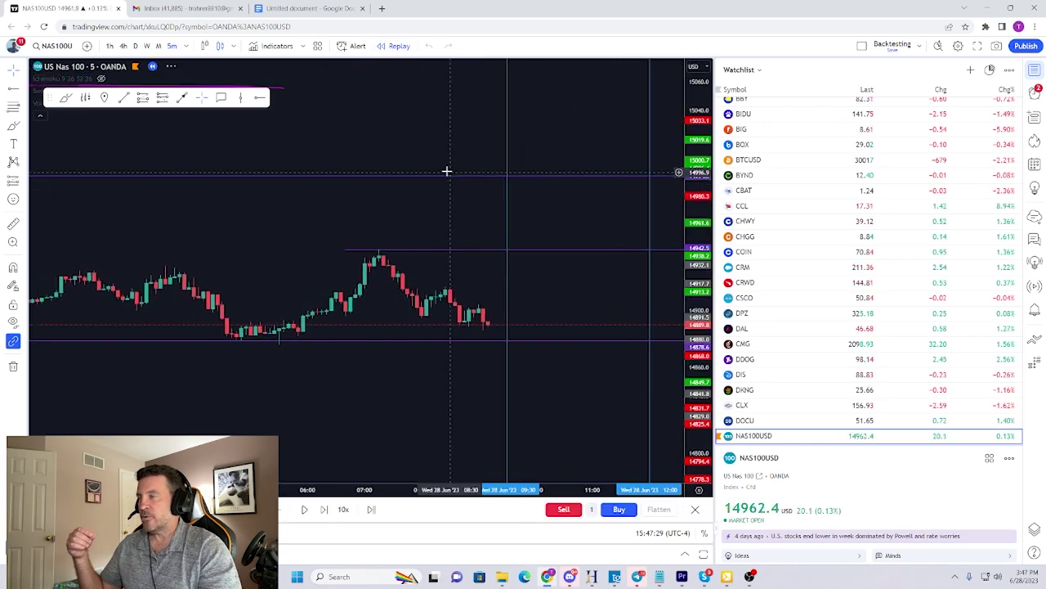
# Advance the replay bar by bar until the candles reach the 9:30 session line on 28 June
pyautogui.click(15, 71)
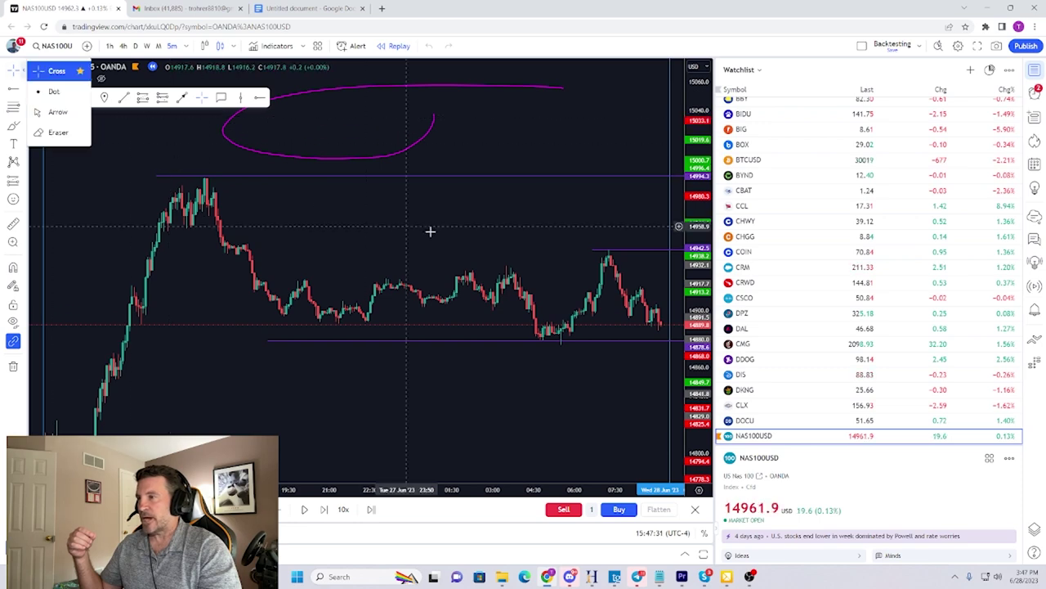
pyautogui.moveTo(496, 239); pyautogui.dragTo(427, 236)
pyautogui.scroll(2, 428, 235)
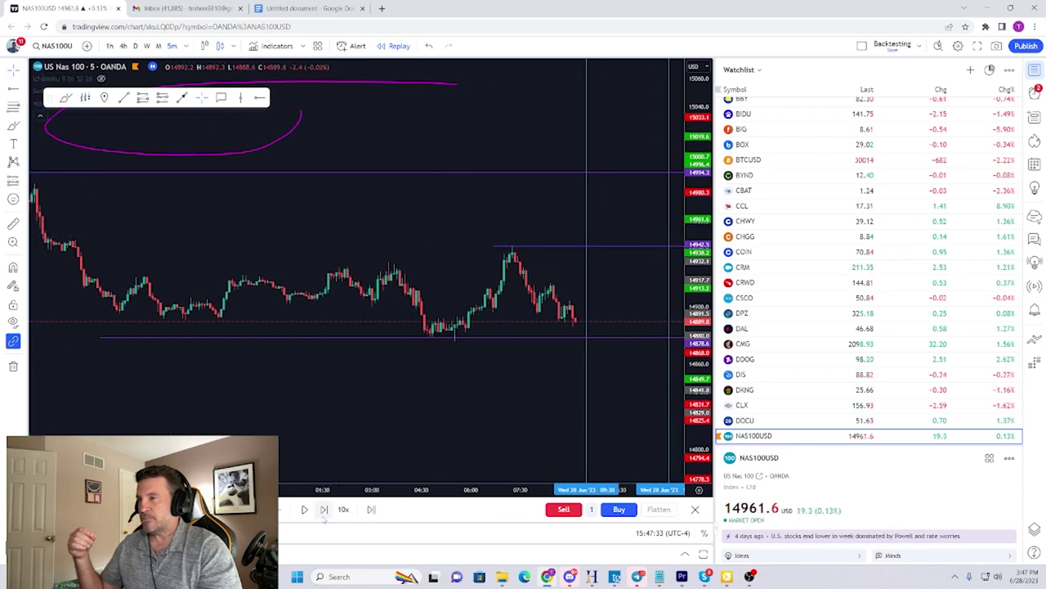
pyautogui.click(323, 512)
pyautogui.click(324, 512)
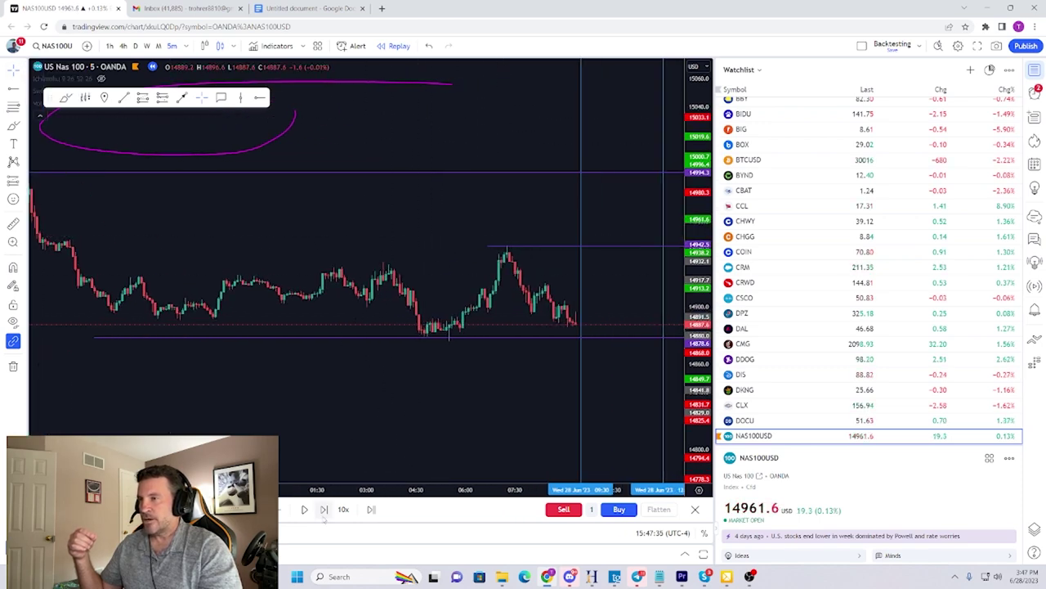
pyautogui.click(324, 512)
pyautogui.scroll(-3, 485, 232)
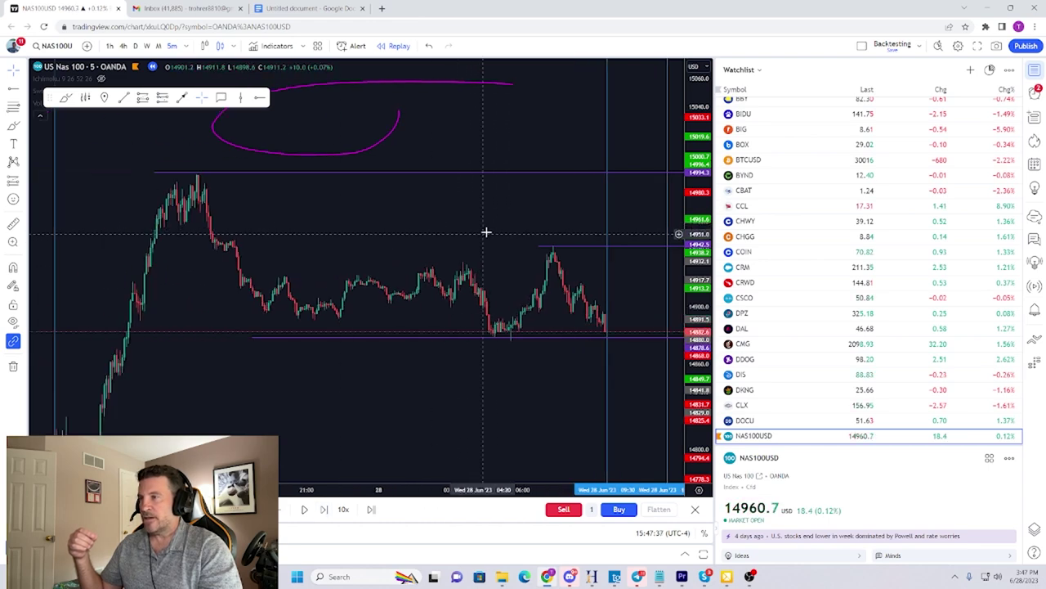
pyautogui.scroll(1, 436, 220)
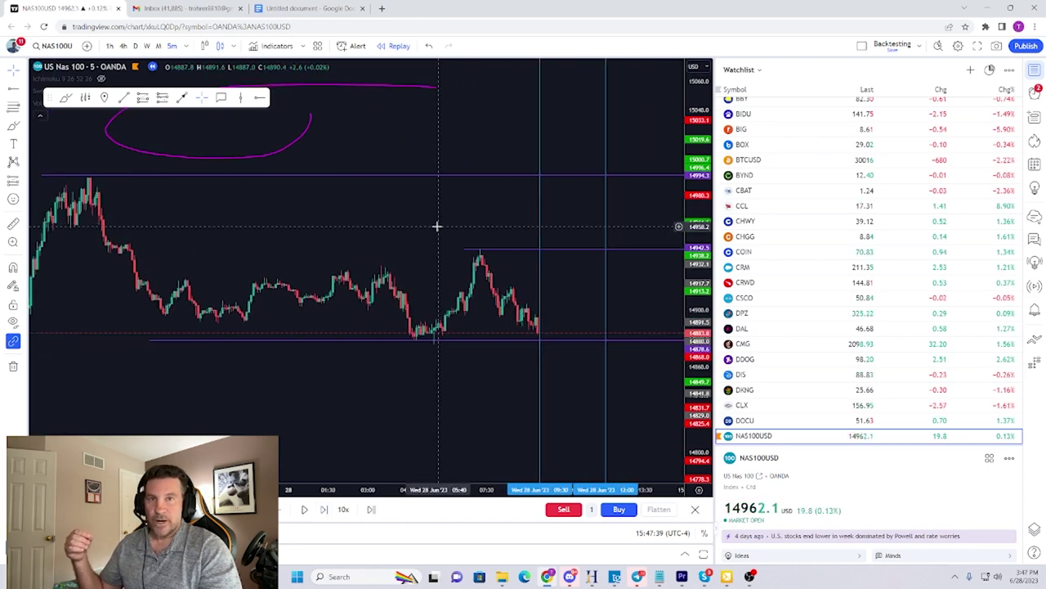
pyautogui.scroll(1, 474, 264)
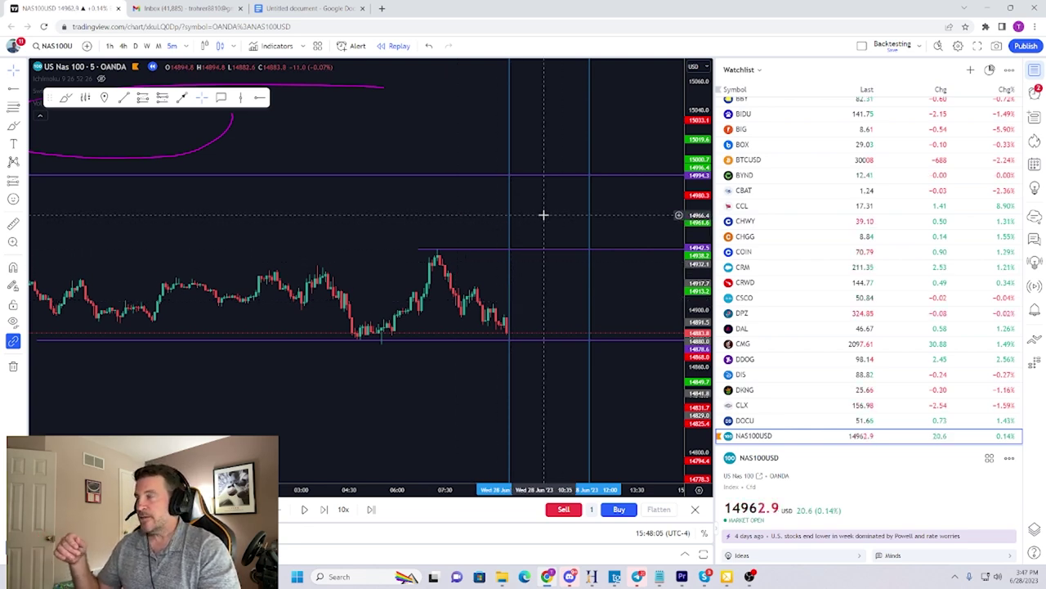
# Switch to the trading rules in Google Docs and point out the "The Launch Trade" setup
pyautogui.click(310, 8)
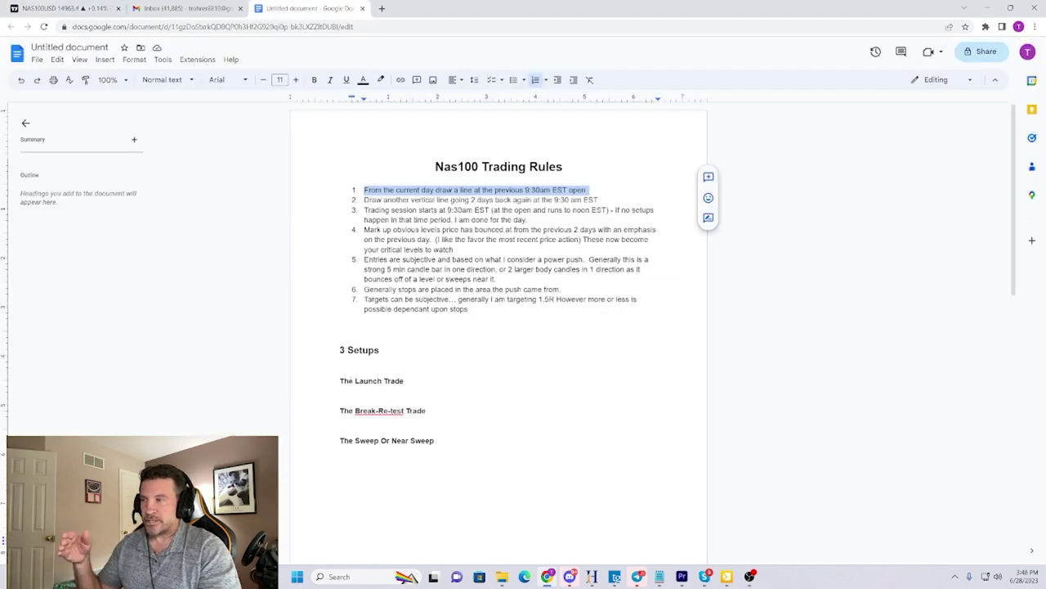
pyautogui.tripleClick(356, 380)
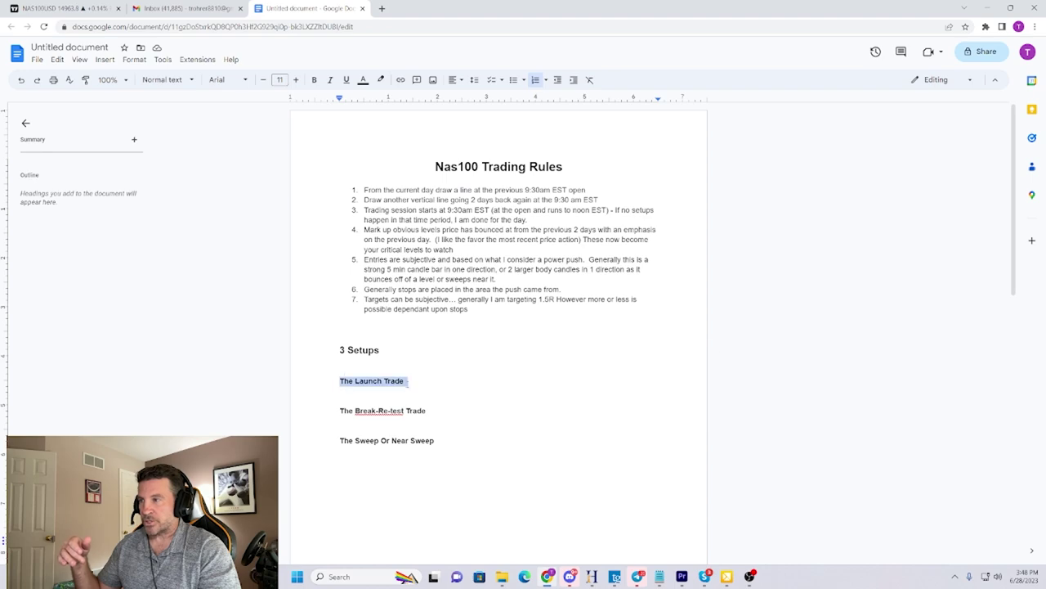
pyautogui.click(340, 392)
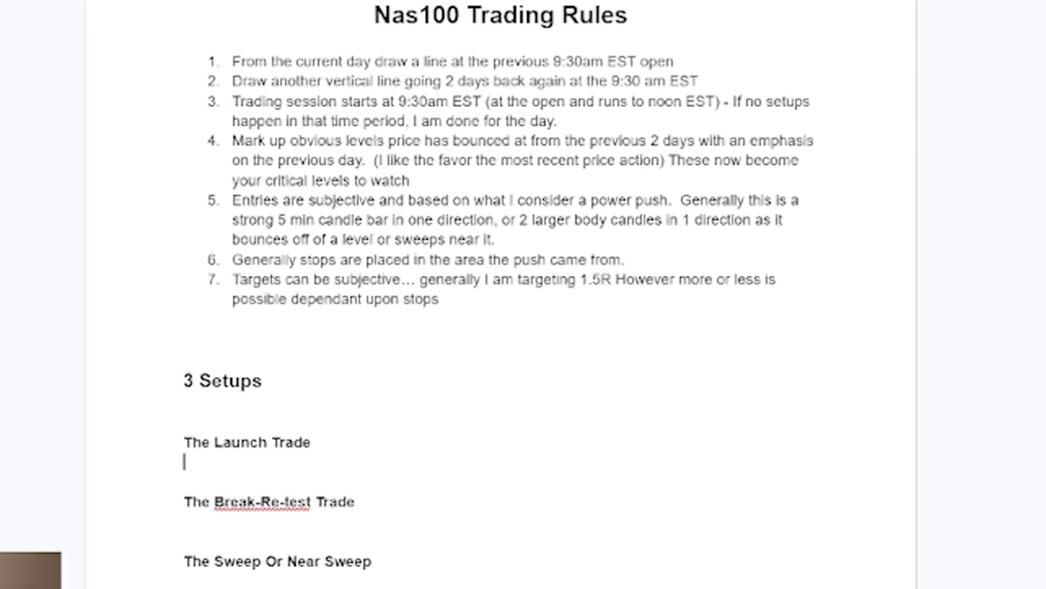
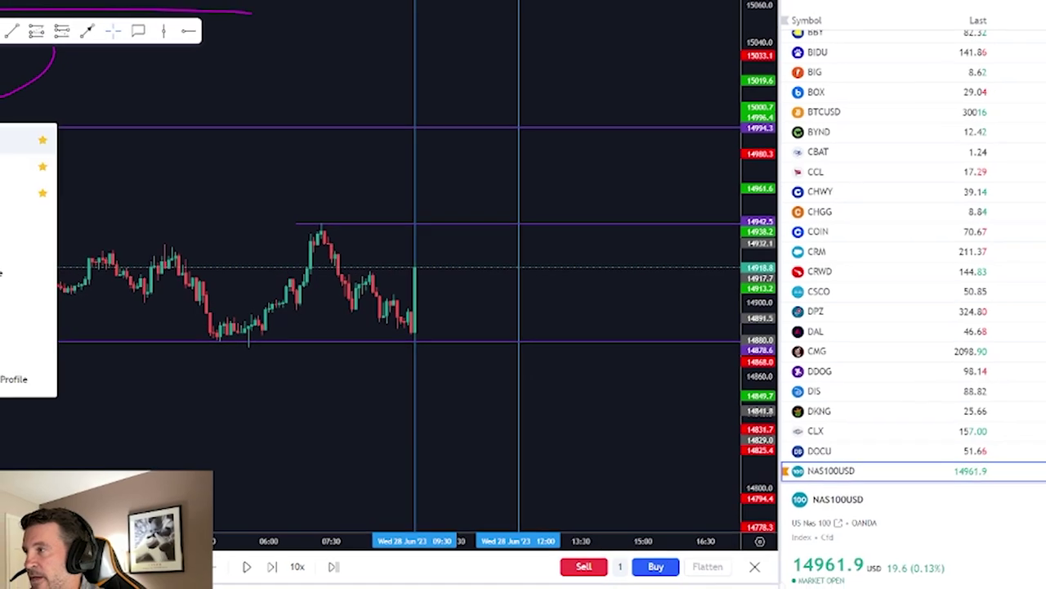
# Place a long position at the 9:30 candle's close and lower its stop to 14874.4, below the purple support level
pyautogui.click(410, 266)
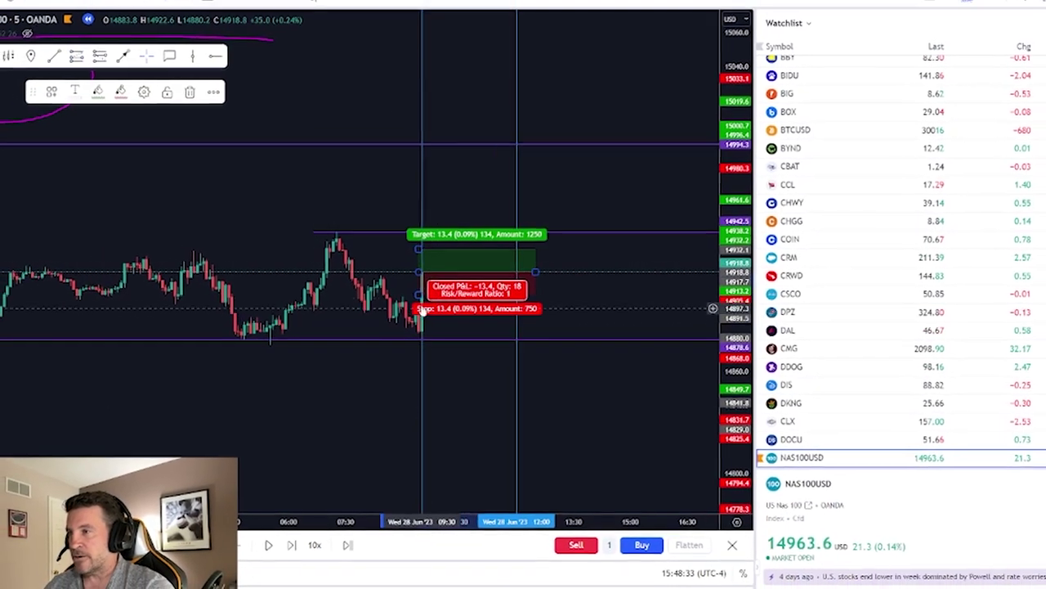
pyautogui.moveTo(416, 293); pyautogui.dragTo(429, 347)
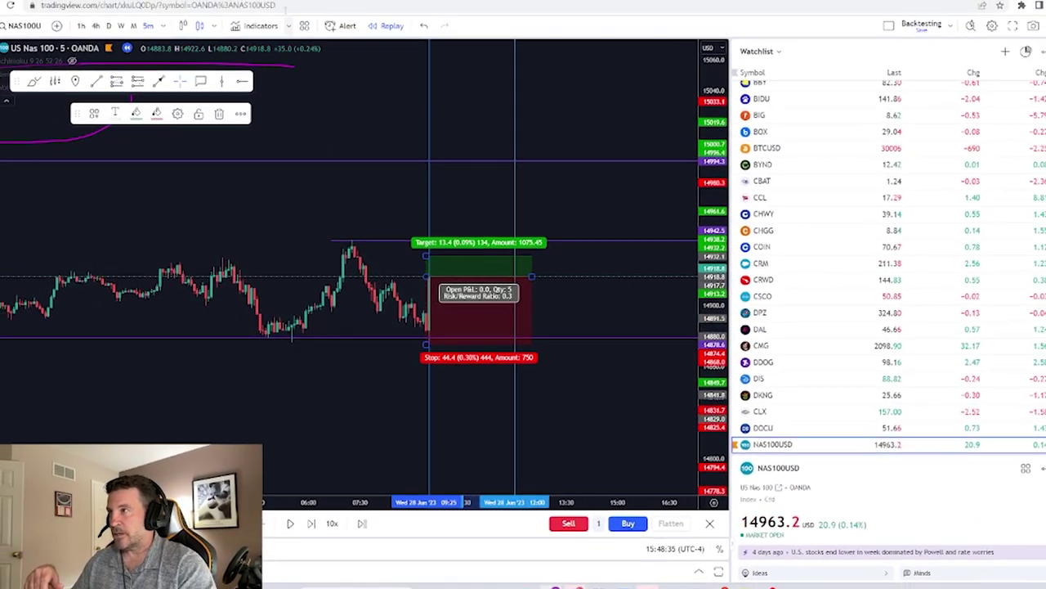
# Review rule 5 on entry candles and rule 6 on stop placement in Google Docs, and return to the TradingView chart
pyautogui.click(313, 4)
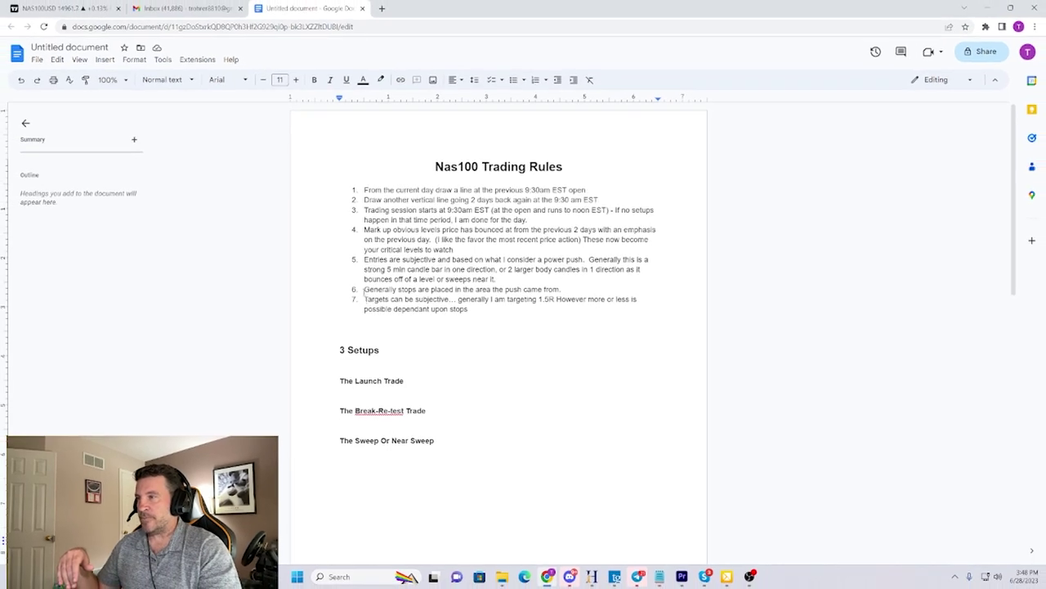
pyautogui.moveTo(367, 269); pyautogui.dragTo(627, 269)
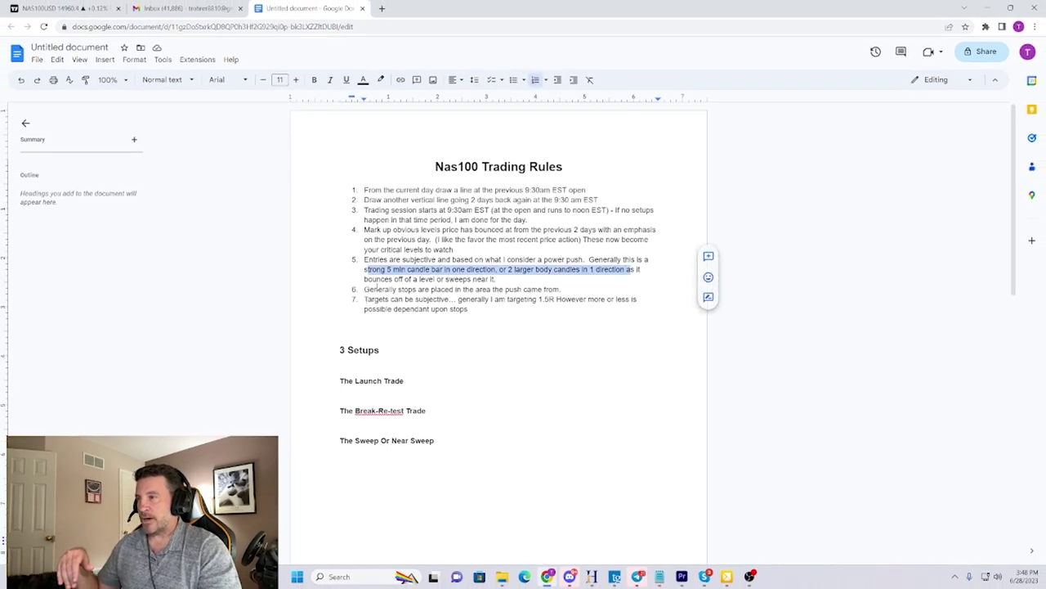
pyautogui.moveTo(365, 289); pyautogui.dragTo(406, 289)
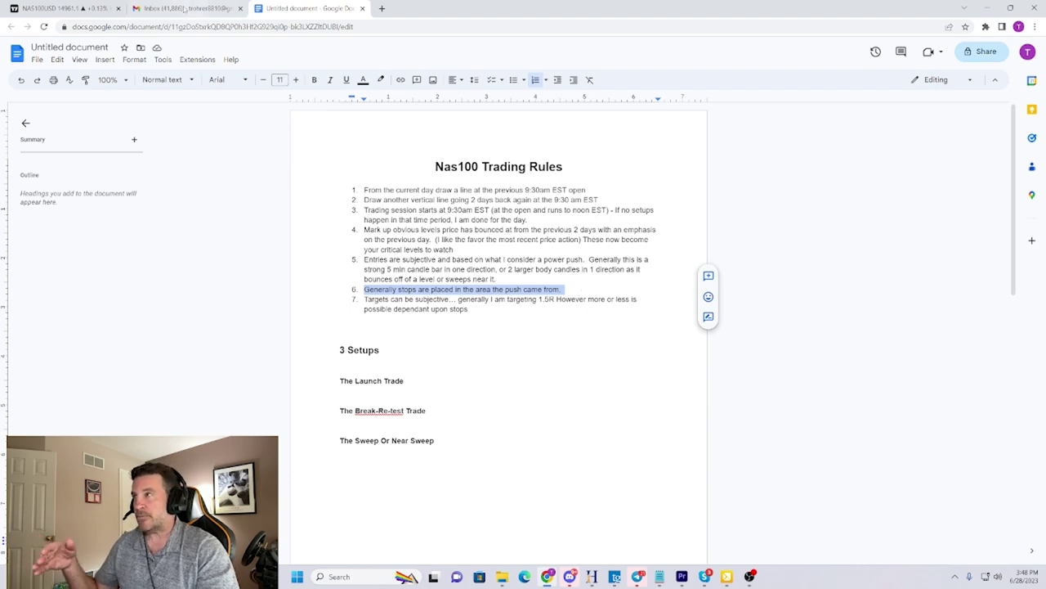
pyautogui.click(66, 8)
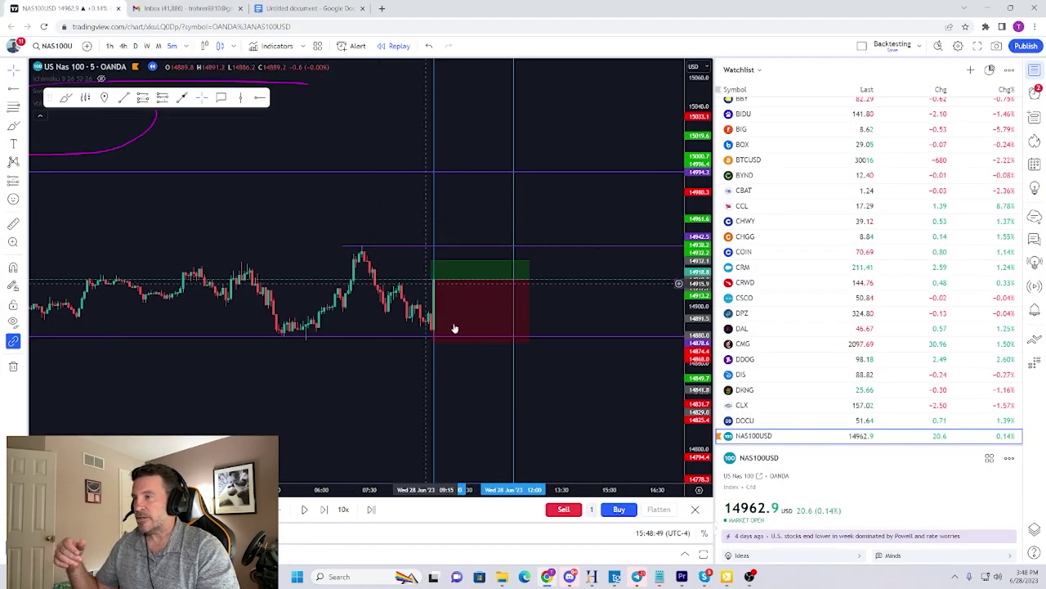
# Brush a small loop around the 9:30 candle's low at the lower purple support level
pyautogui.click(14, 127)
pyautogui.moveTo(435, 326)
pyautogui.mouseDown()
pyautogui.moveTo(454, 333)
pyautogui.moveTo(445, 327)
pyautogui.mouseUp()
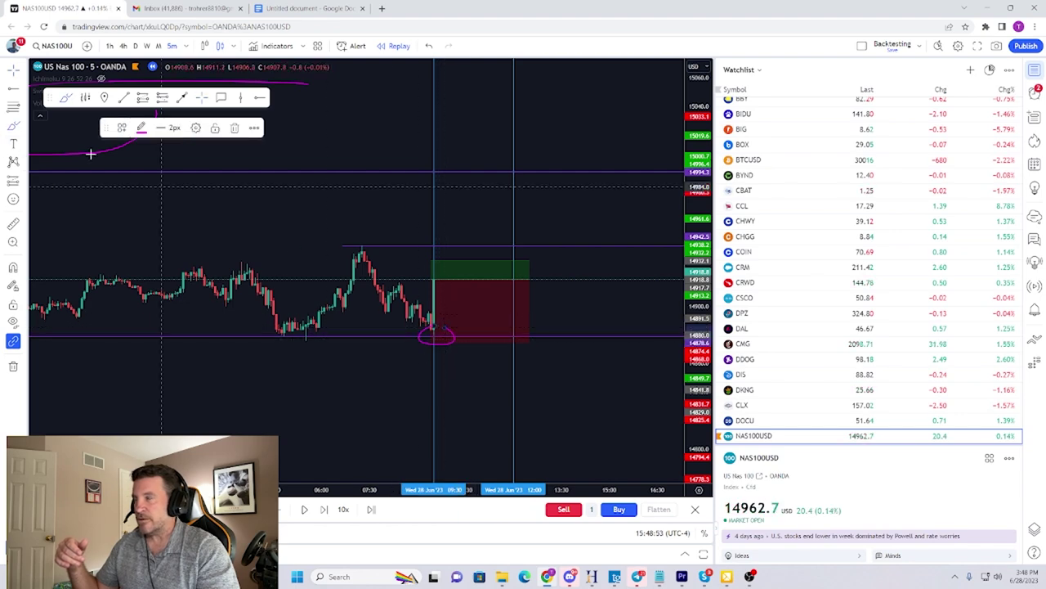
pyautogui.click(13, 74)
# Adjust the long position to a target of 14981.0 and a stop of 14877.2 for a 1.5 risk/reward ratio
pyautogui.moveTo(698, 401); pyautogui.dragTo(698, 262)
pyautogui.scroll(2, 313, 426)
pyautogui.moveTo(313, 426); pyautogui.dragTo(401, 302)
pyautogui.scroll(5, 441, 347)
pyautogui.moveTo(376, 195); pyautogui.dragTo(332, 345)
pyautogui.moveTo(361, 309); pyautogui.dragTo(363, 181)
pyautogui.click(299, 203)
pyautogui.scroll(-5, 360, 229)
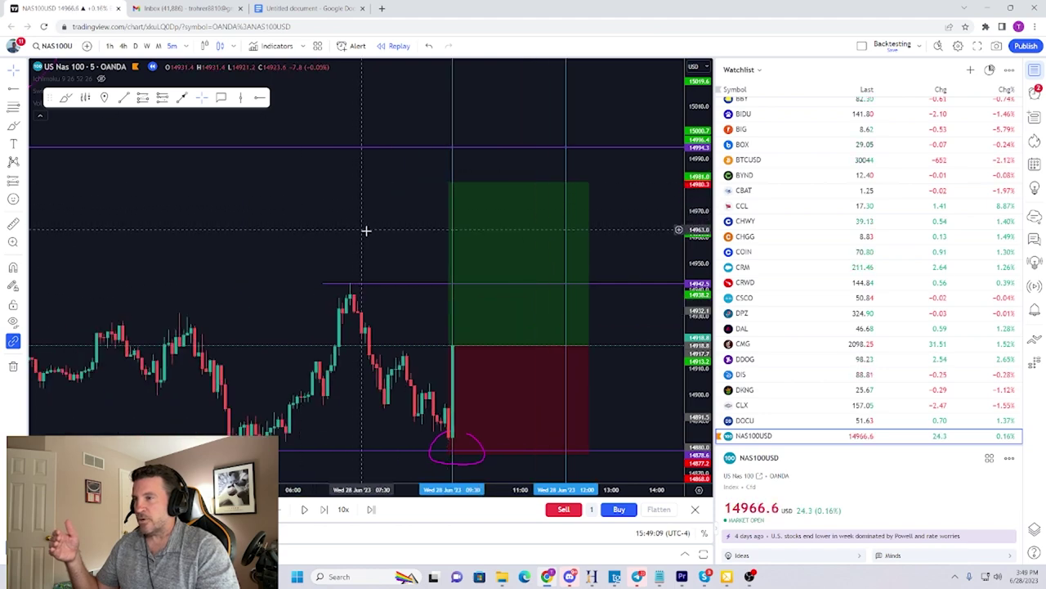
# Advance the replay two bars past the 9:30 entry candle
pyautogui.moveTo(699, 252); pyautogui.dragTo(699, 327)
pyautogui.moveTo(412, 240); pyautogui.dragTo(338, 227)
pyautogui.scroll(2, 327, 246)
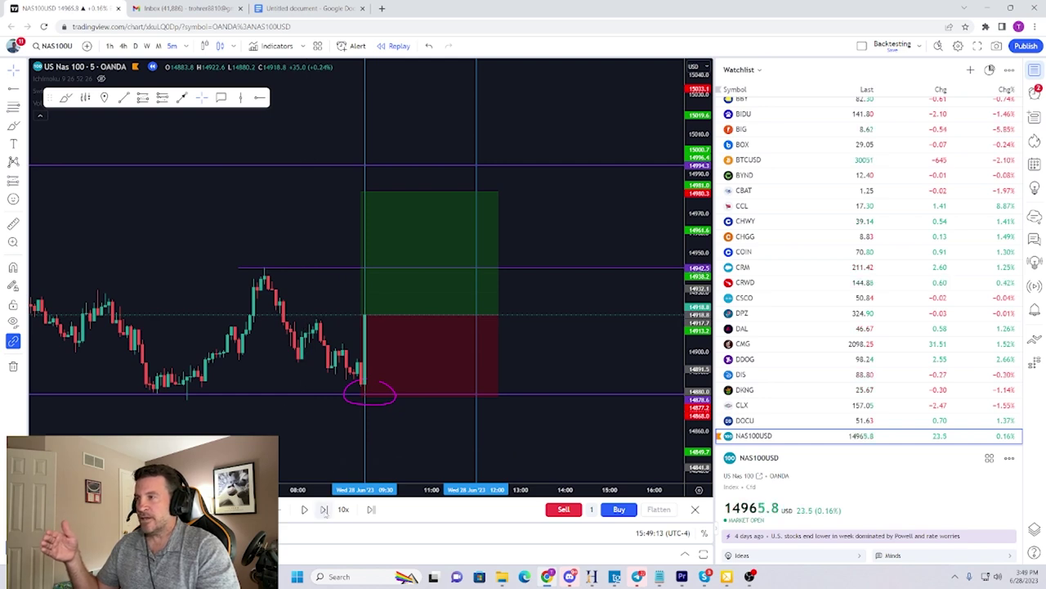
pyautogui.click(324, 509)
pyautogui.click(324, 509)
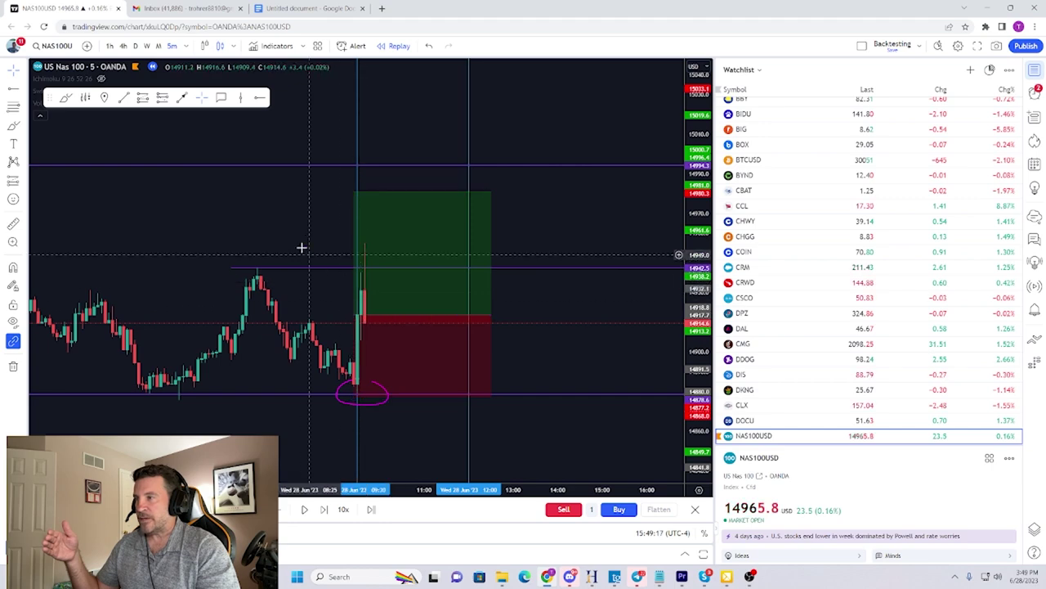
# Brush a small flat loop across the candle wick above the 14942.5 level, inside the long position's target zone
pyautogui.moveTo(307, 253); pyautogui.dragTo(392, 232)
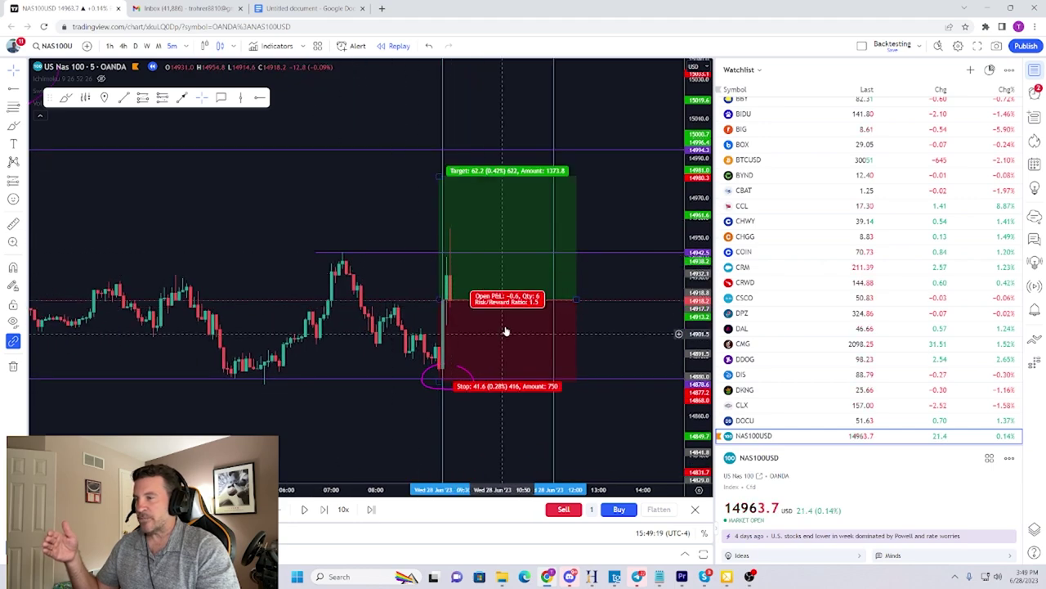
pyautogui.moveTo(428, 241); pyautogui.dragTo(385, 241)
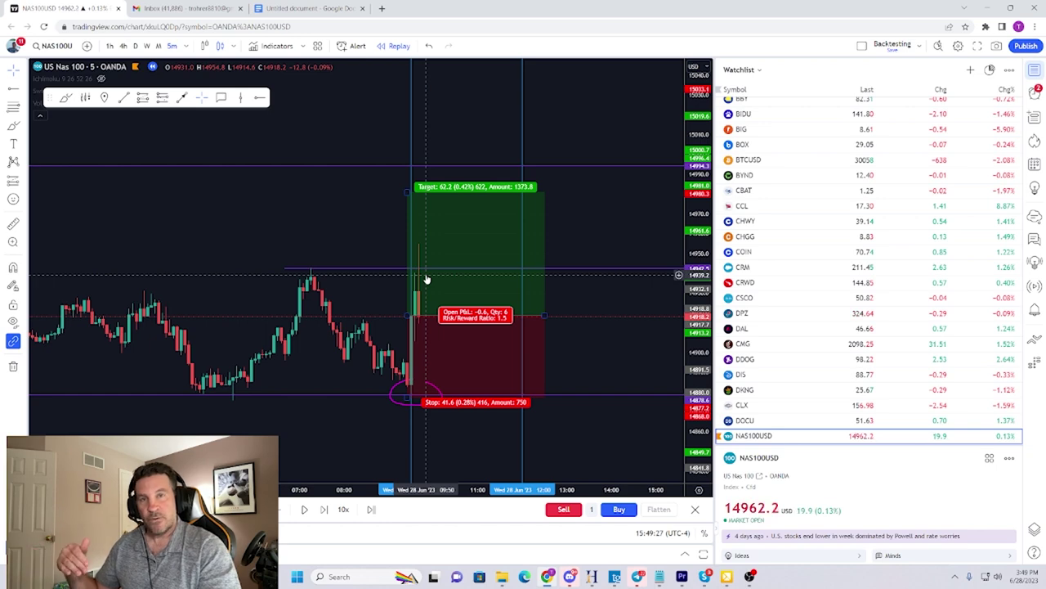
pyautogui.click(13, 126)
pyautogui.moveTo(434, 255)
pyautogui.mouseDown()
pyautogui.moveTo(409, 255)
pyautogui.moveTo(437, 257)
pyautogui.mouseUp()
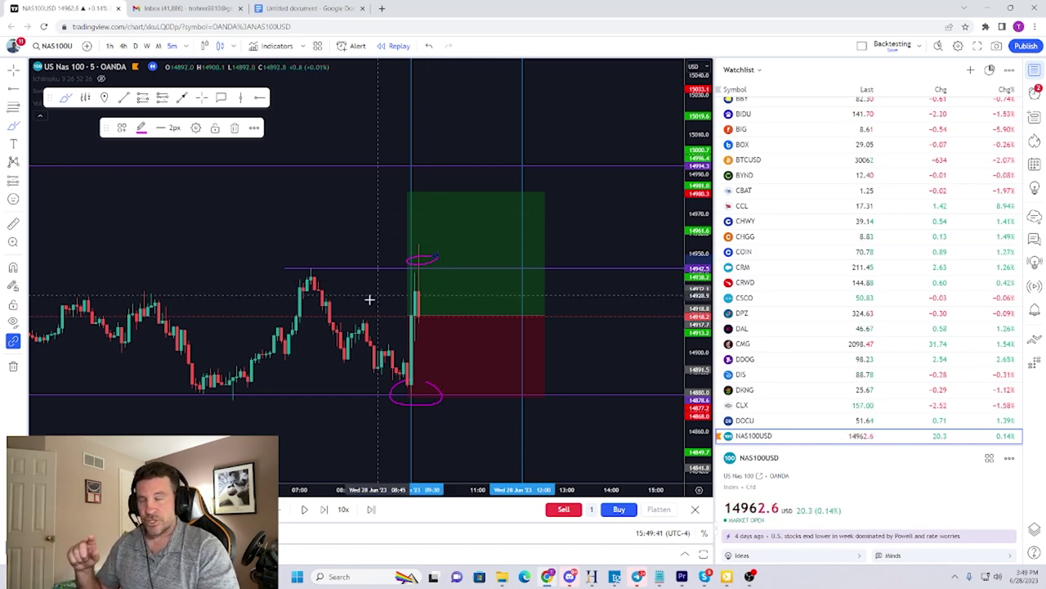
# Play the replay past the long position's target and beyond the 12:00 session line, and pause it
pyautogui.click(304, 508)
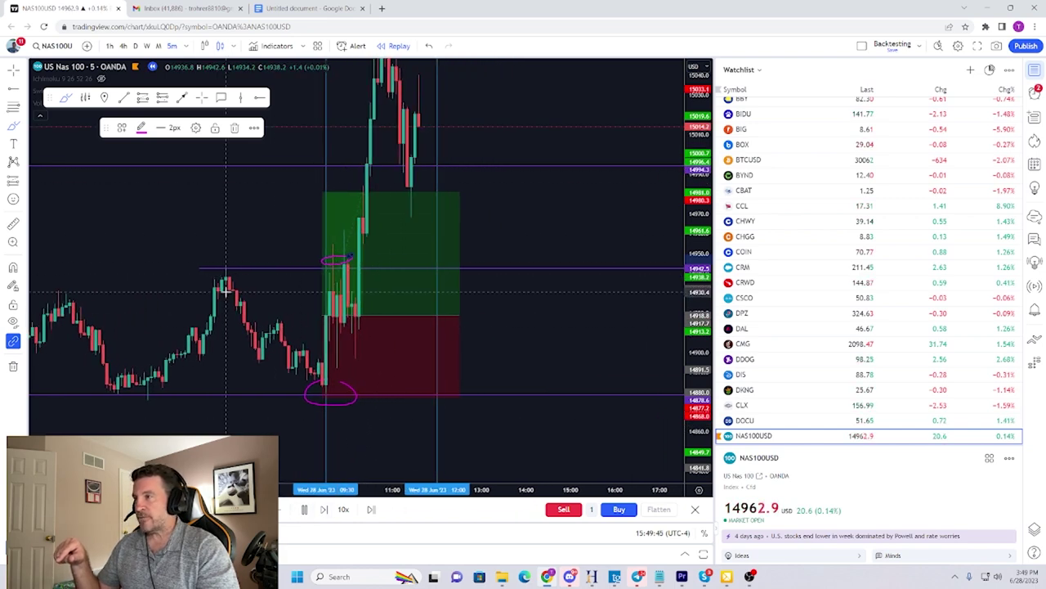
pyautogui.click(304, 509)
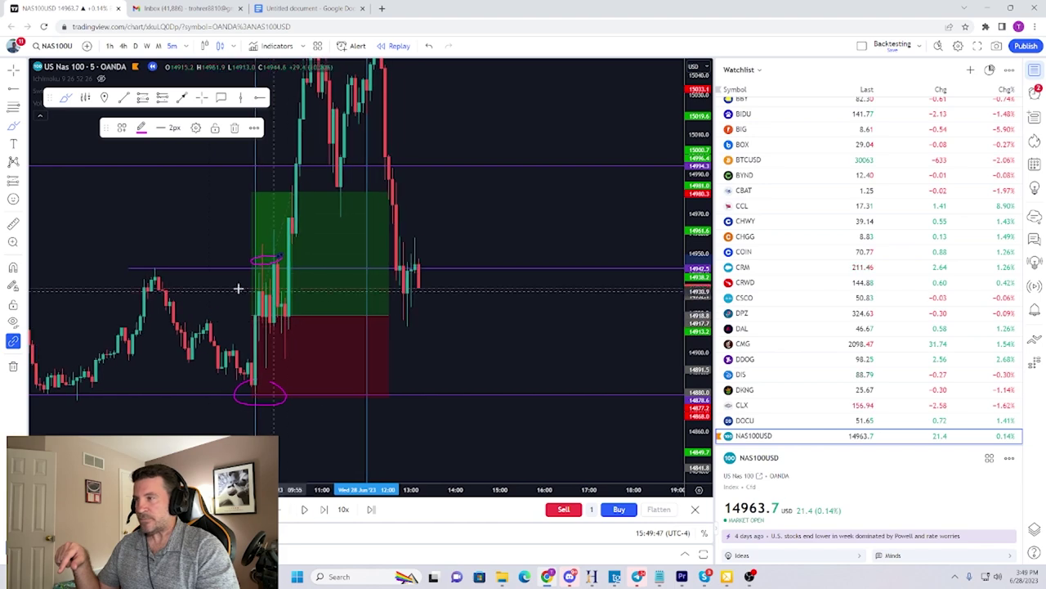
pyautogui.scroll(-2, 275, 273)
pyautogui.moveTo(699, 246); pyautogui.dragTo(699, 331)
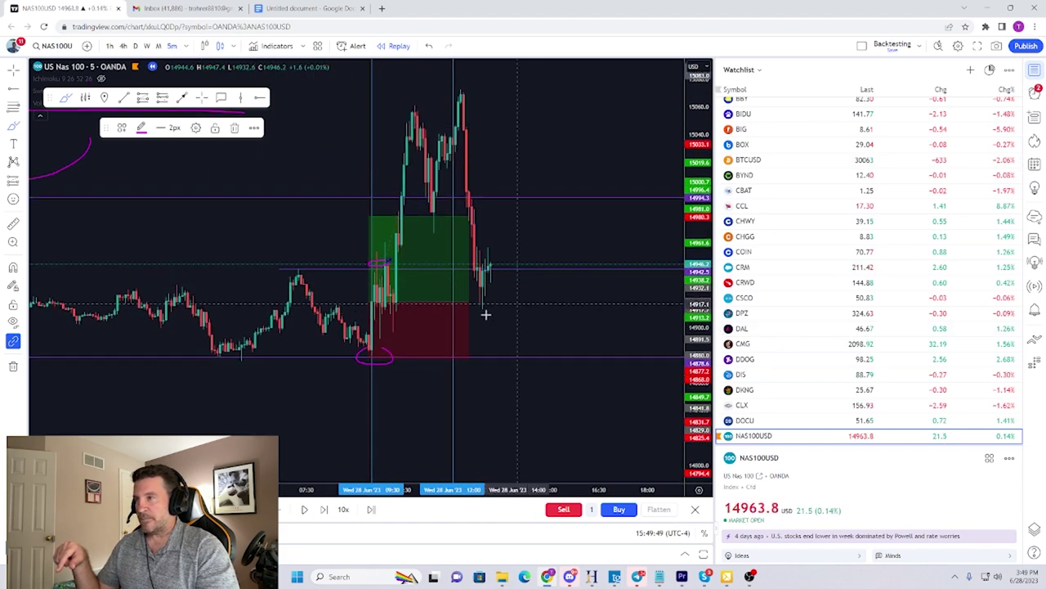
pyautogui.click(305, 513)
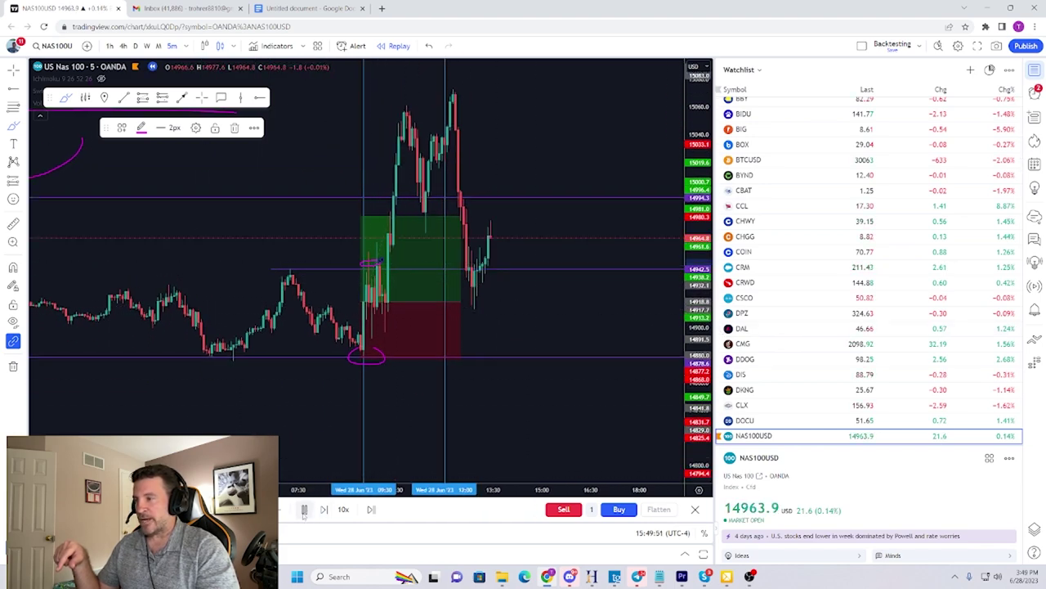
pyautogui.click(304, 513)
# Exit chart replay mode and return to the live 28 June price action
pyautogui.click(397, 46)
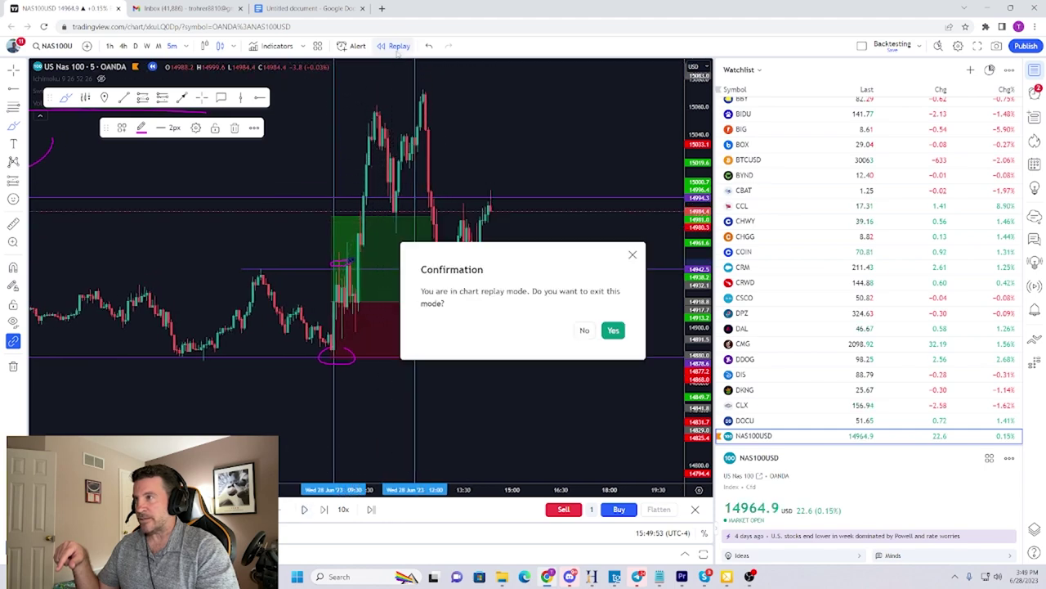
pyautogui.click(612, 329)
pyautogui.scroll(3, 362, 240)
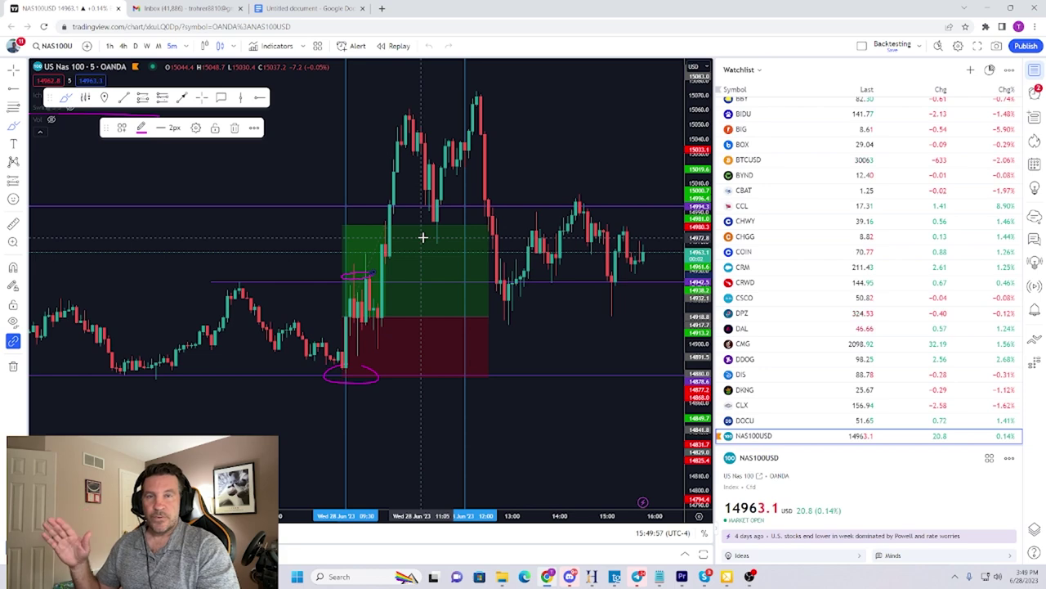
# Go back to the Google Docs trading rules and point out the "The Launch Trade" heading
pyautogui.click(310, 8)
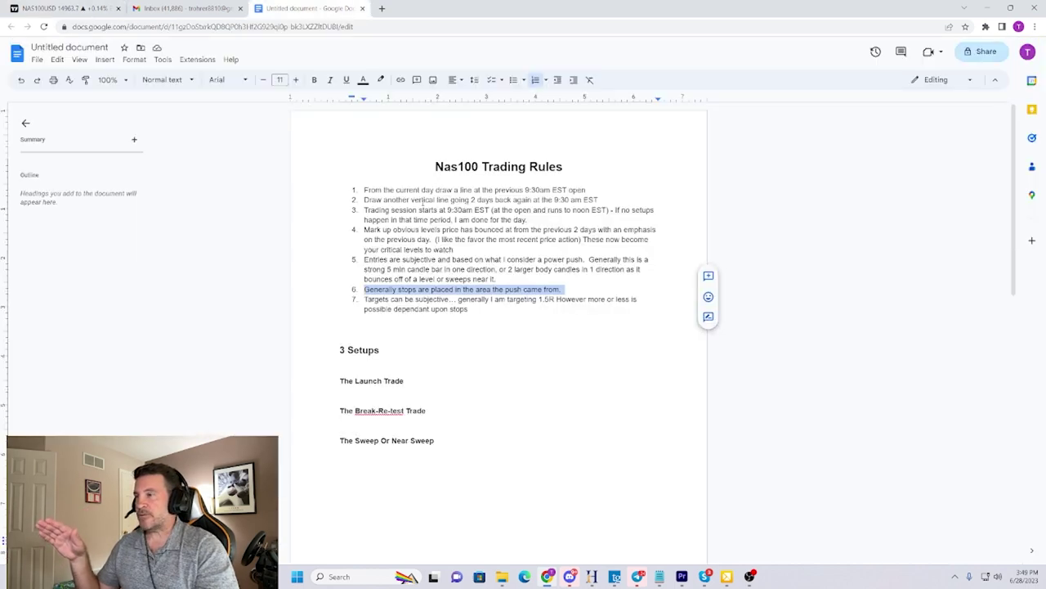
pyautogui.click(407, 384)
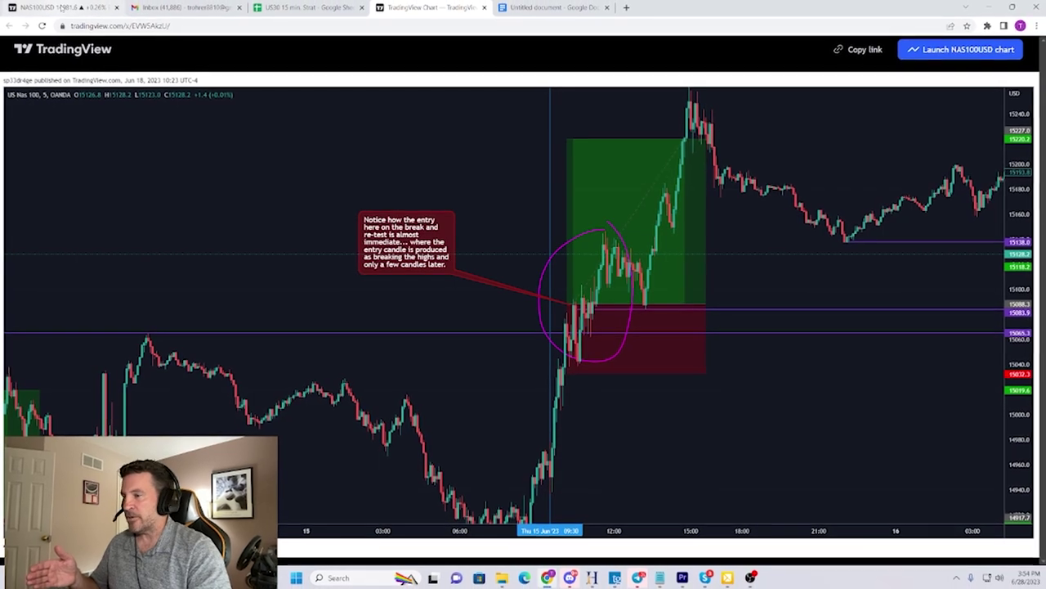
# Return to the NAS100USD chart and start bar replay just before the Thu 15 Jun '23 09:30 session line
pyautogui.click(61, 7)
pyautogui.scroll(-3, 216, 265)
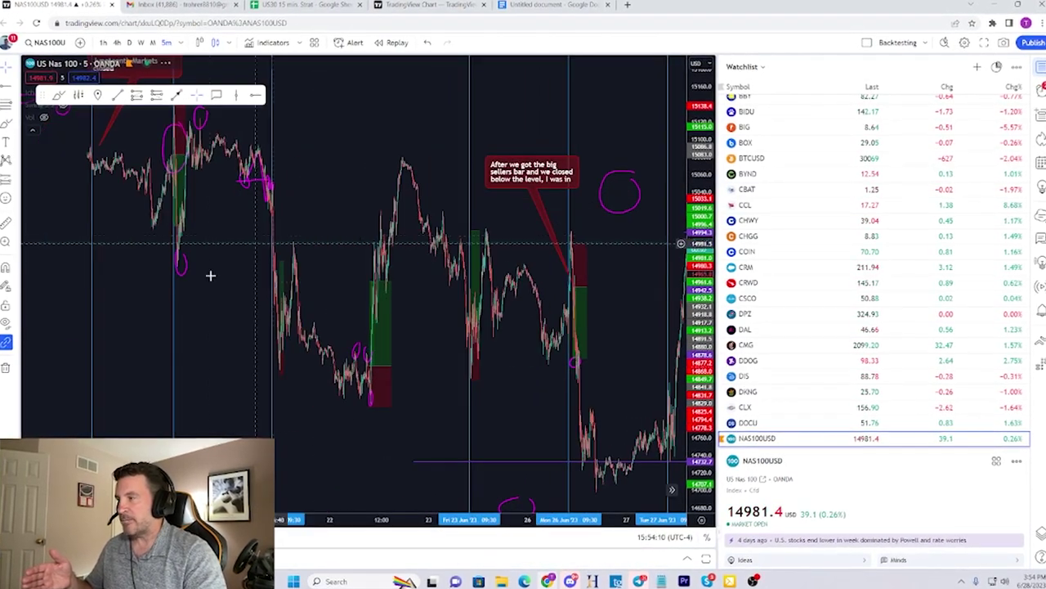
pyautogui.moveTo(229, 334); pyautogui.dragTo(561, 341)
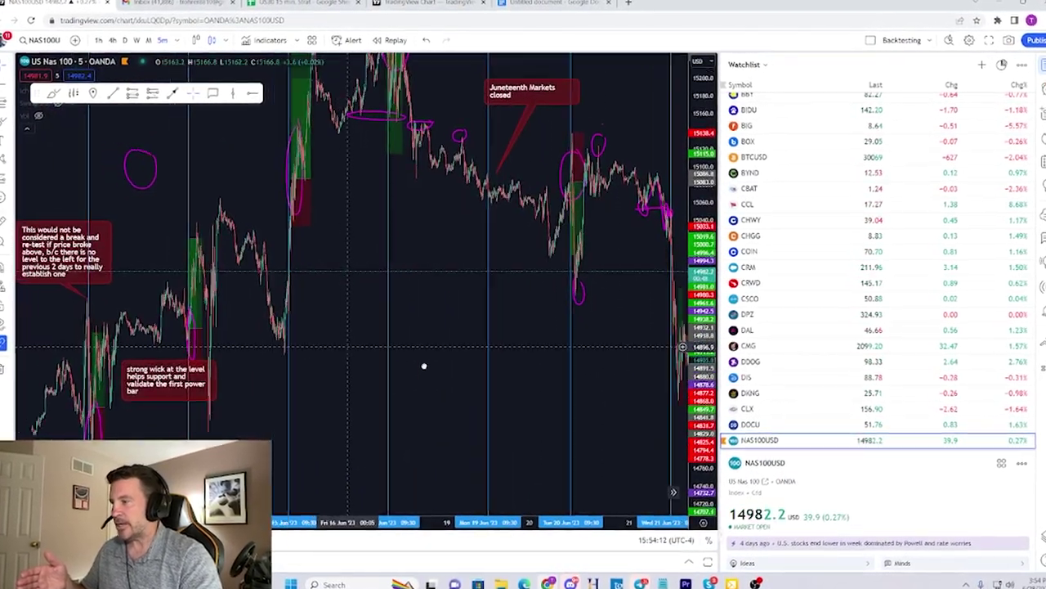
pyautogui.moveTo(424, 366); pyautogui.dragTo(593, 385)
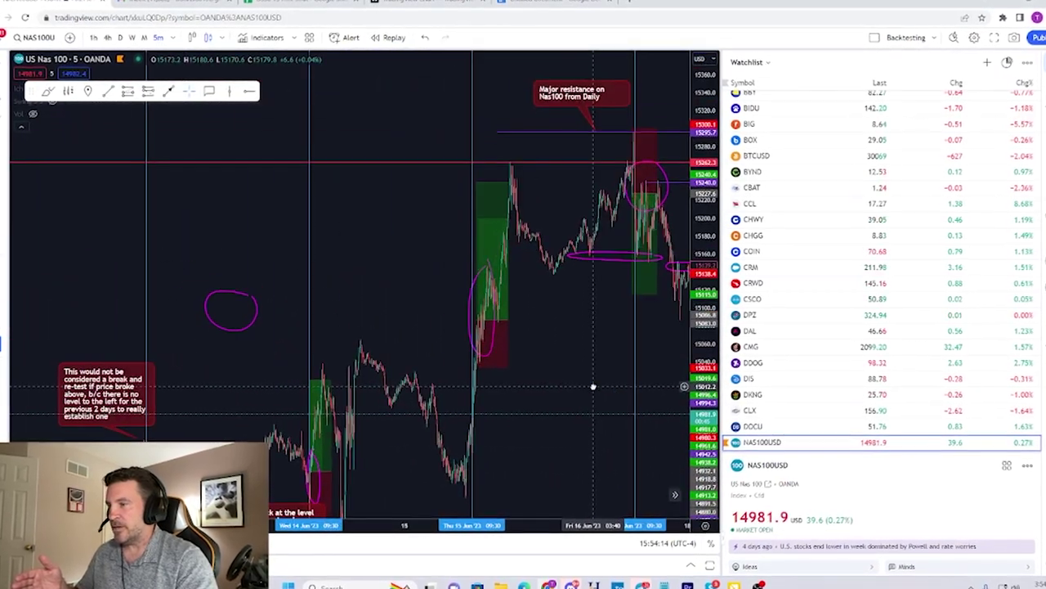
pyautogui.moveTo(392, 308); pyautogui.dragTo(558, 276)
pyautogui.scroll(3, 552, 278)
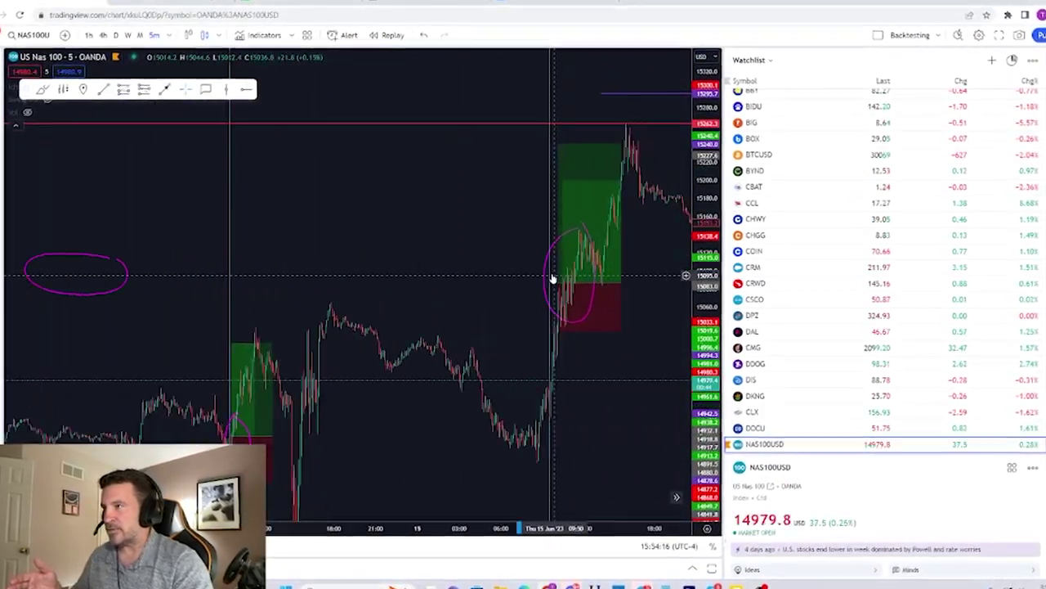
pyautogui.scroll(1, 552, 278)
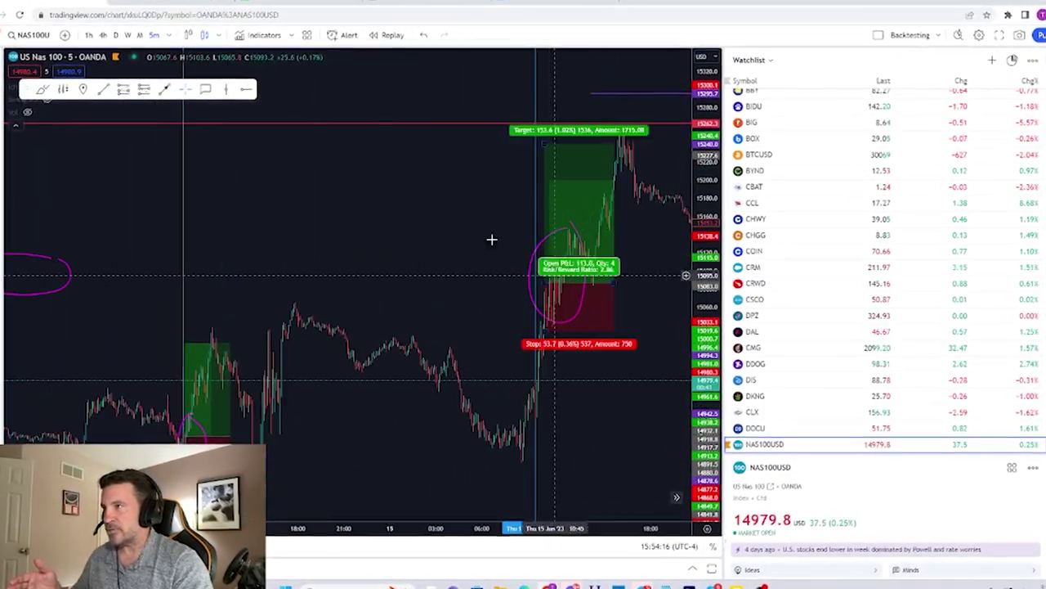
pyautogui.click(387, 35)
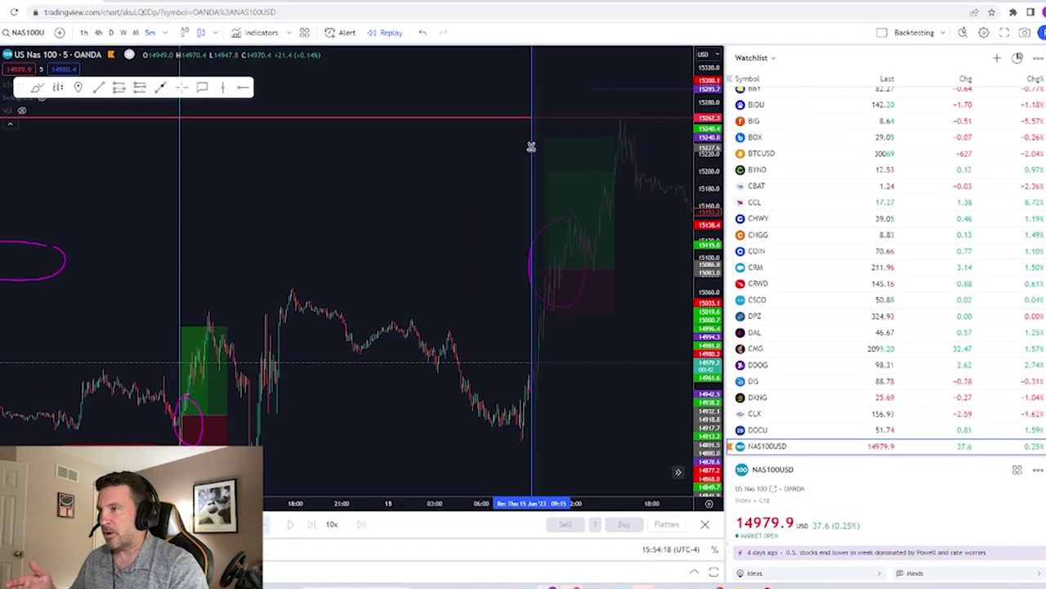
pyautogui.click(486, 207)
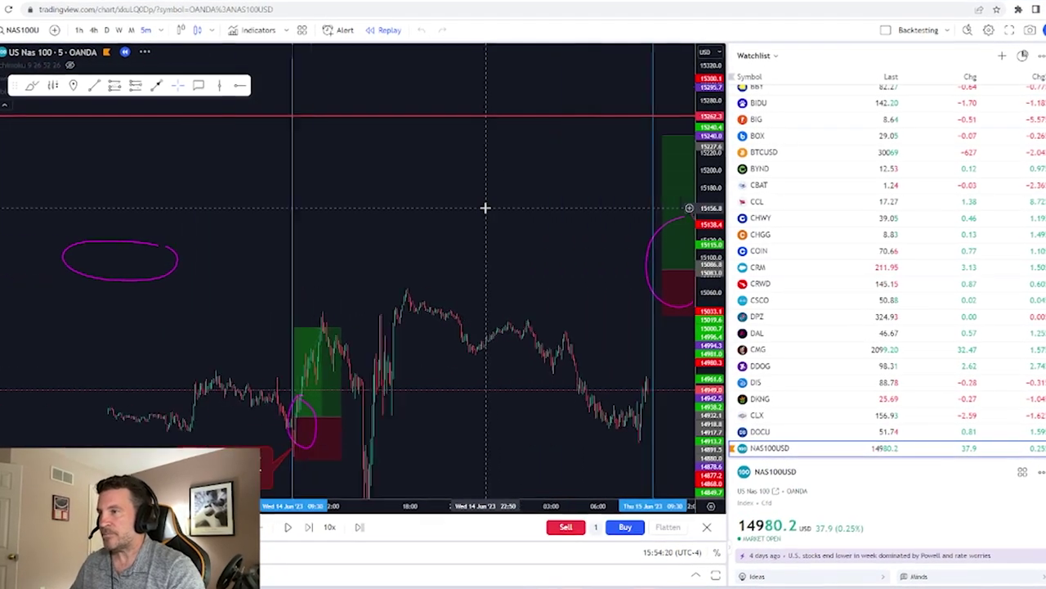
# Draw a horizontal ray at about 15065 along the swing high following the 14 June session open
pyautogui.moveTo(564, 240); pyautogui.dragTo(548, 198)
pyautogui.scroll(3, 532, 209)
pyautogui.moveTo(516, 236); pyautogui.dragTo(505, 209)
pyautogui.scroll(-2, 491, 205)
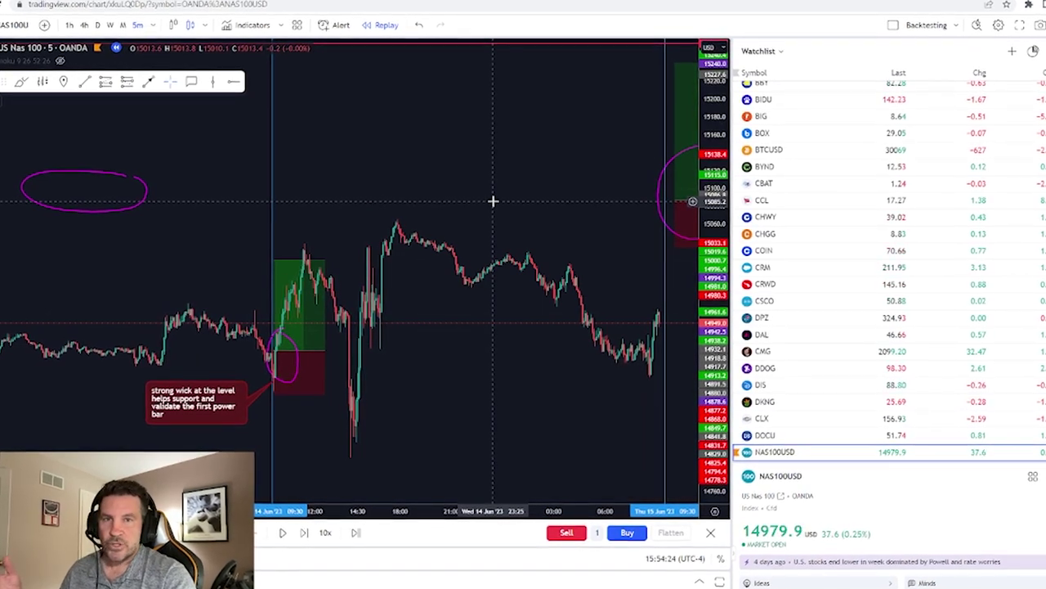
pyautogui.scroll(-2, 480, 195)
pyautogui.scroll(2, 493, 203)
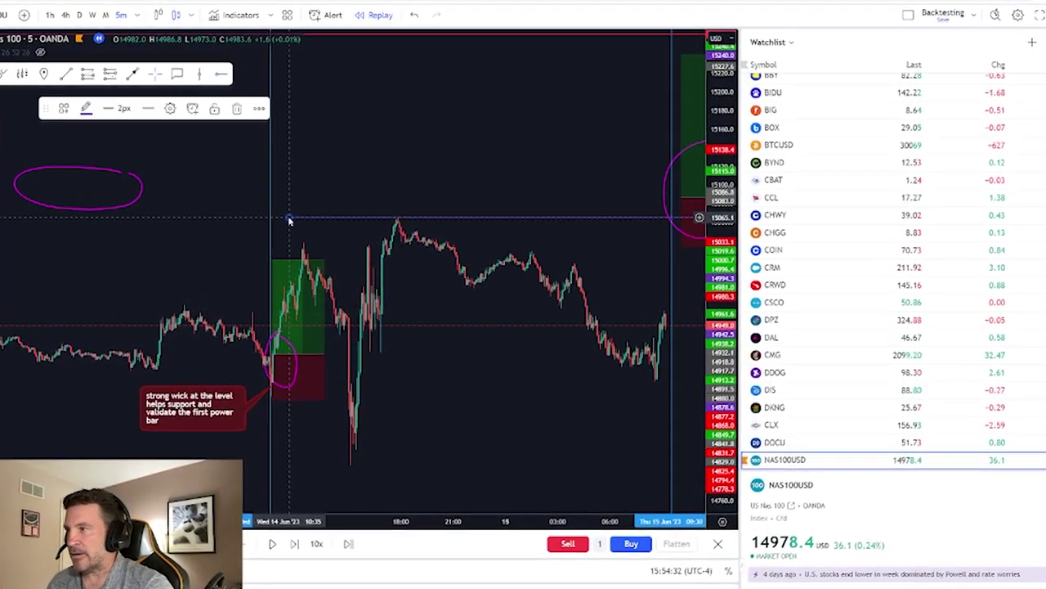
# Move the upper ray to 15066.4 and extend its start back to the 13 June session line
pyautogui.scroll(-2, 376, 196)
pyautogui.scroll(1, 364, 210)
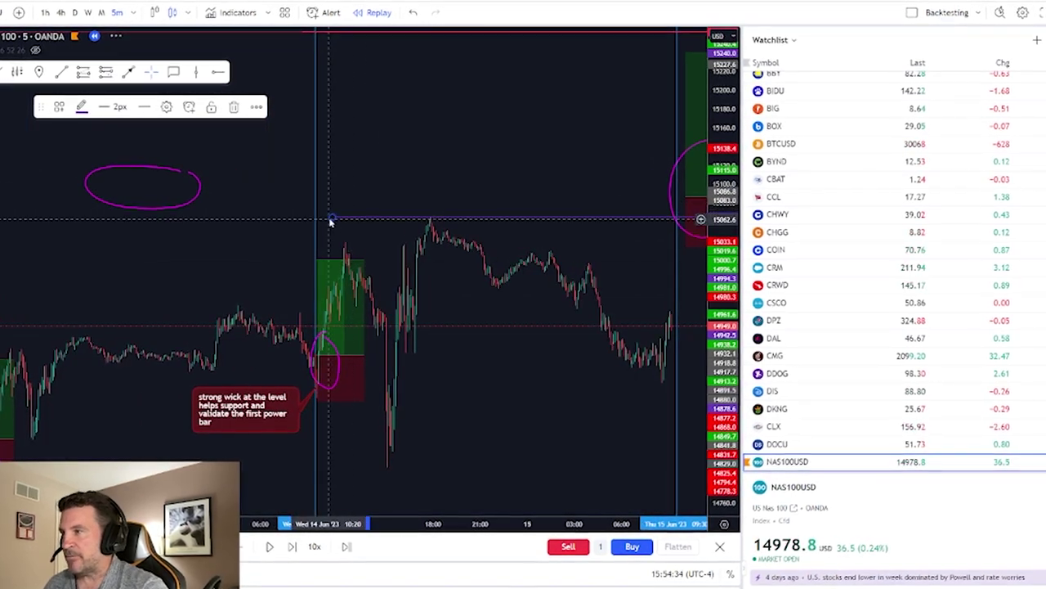
pyautogui.moveTo(53, 236); pyautogui.dragTo(248, 236)
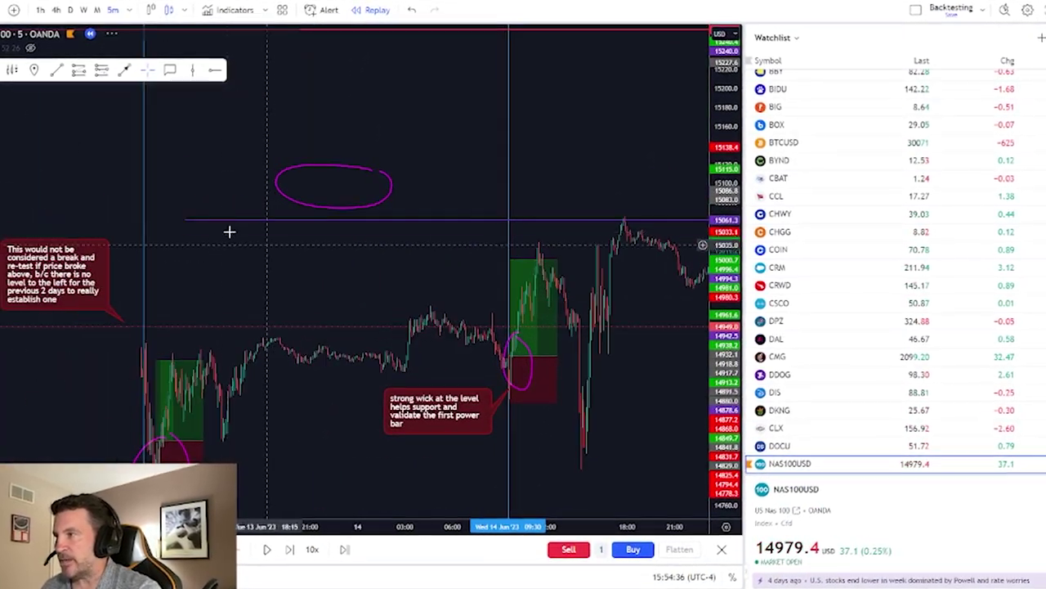
pyautogui.moveTo(187, 221); pyautogui.dragTo(149, 212)
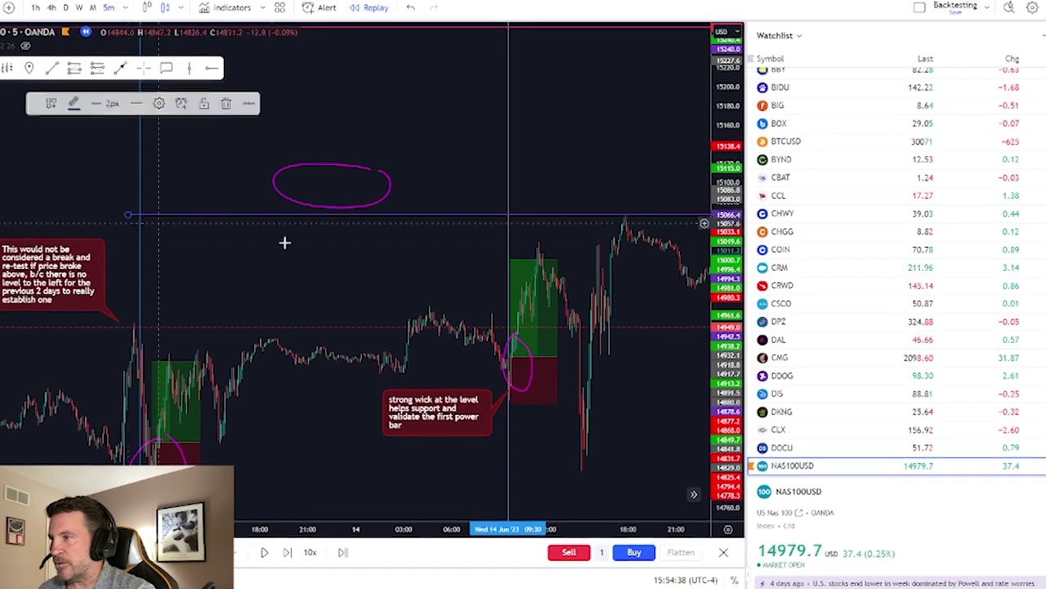
# Draw a second horizontal ray at about 14800.7 along the 14 June swing low
pyautogui.moveTo(316, 246); pyautogui.dragTo(170, 226)
pyautogui.scroll(4, 221, 247)
pyautogui.moveTo(522, 356); pyautogui.dragTo(298, 323)
pyautogui.scroll(-3, 322, 315)
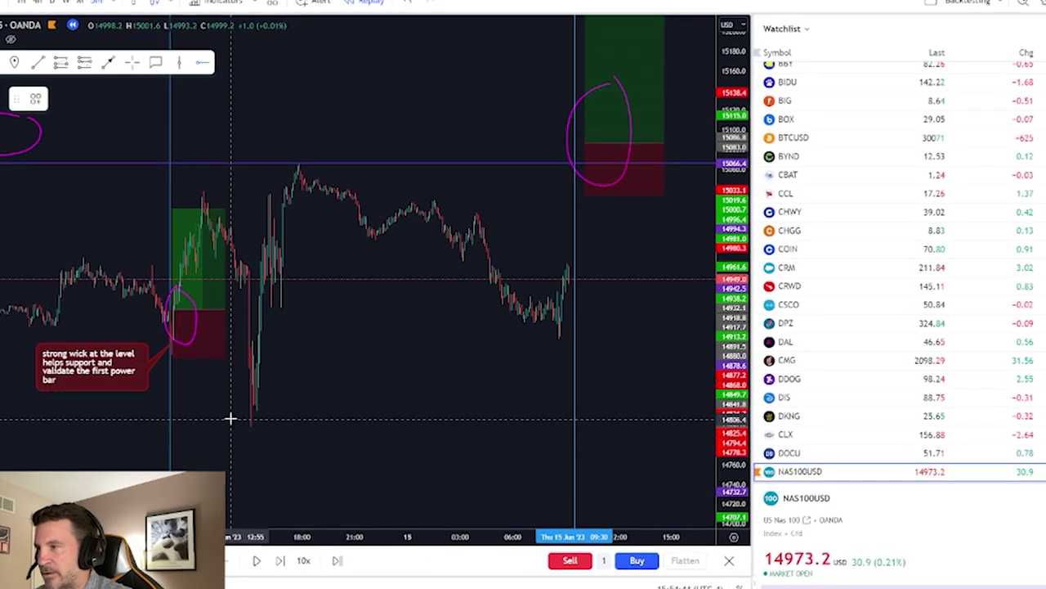
pyautogui.hscroll(6, 408, 325)
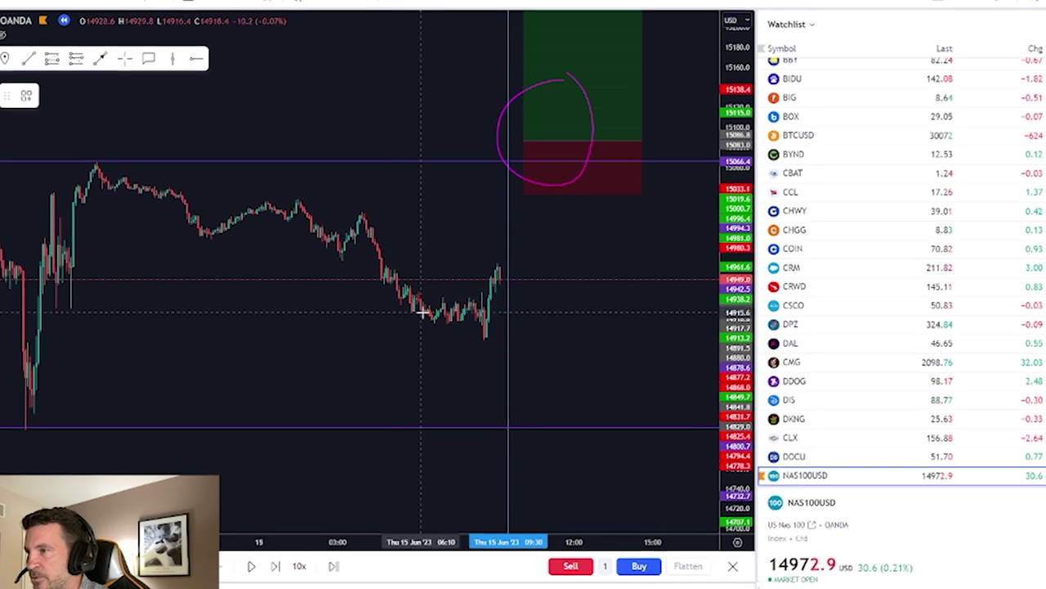
# Brush a small open loop beneath the low just before the 15 June 09:30 session line
pyautogui.moveTo(482, 325); pyautogui.dragTo(498, 327)
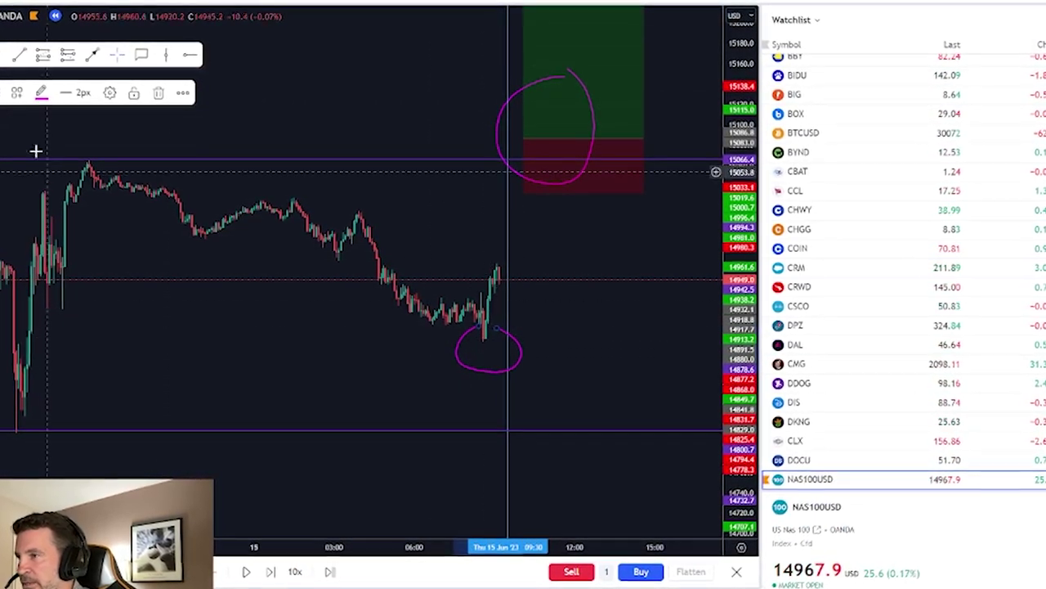
pyautogui.scroll(-6, 168, 273)
pyautogui.moveTo(458, 336); pyautogui.dragTo(537, 374)
pyautogui.scroll(2, 513, 365)
pyautogui.scroll(4, 504, 362)
pyautogui.moveTo(474, 344); pyautogui.dragTo(360, 342)
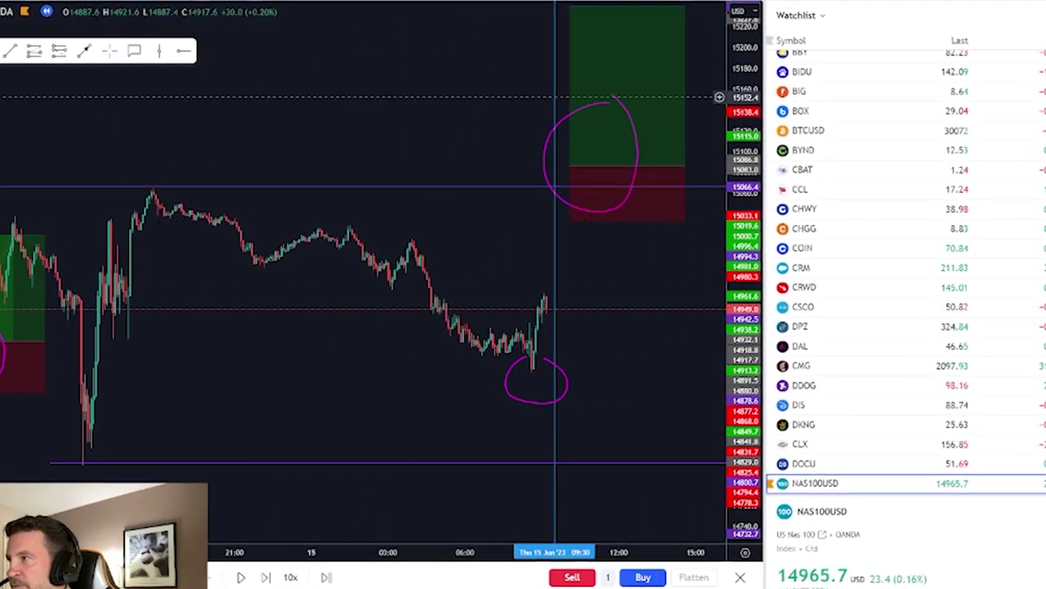
# Brush a flat loop across the descending highs before the 15 June session and delete it
pyautogui.moveTo(467, 253)
pyautogui.mouseDown()
pyautogui.moveTo(427, 236)
pyautogui.moveTo(325, 229)
pyautogui.mouseUp()
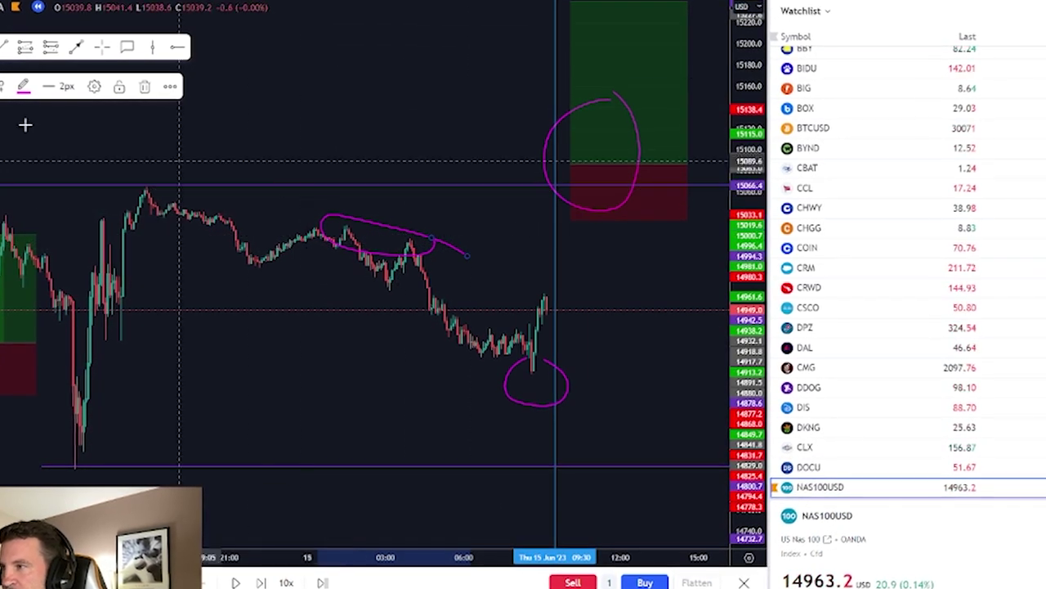
pyautogui.press('Delete')
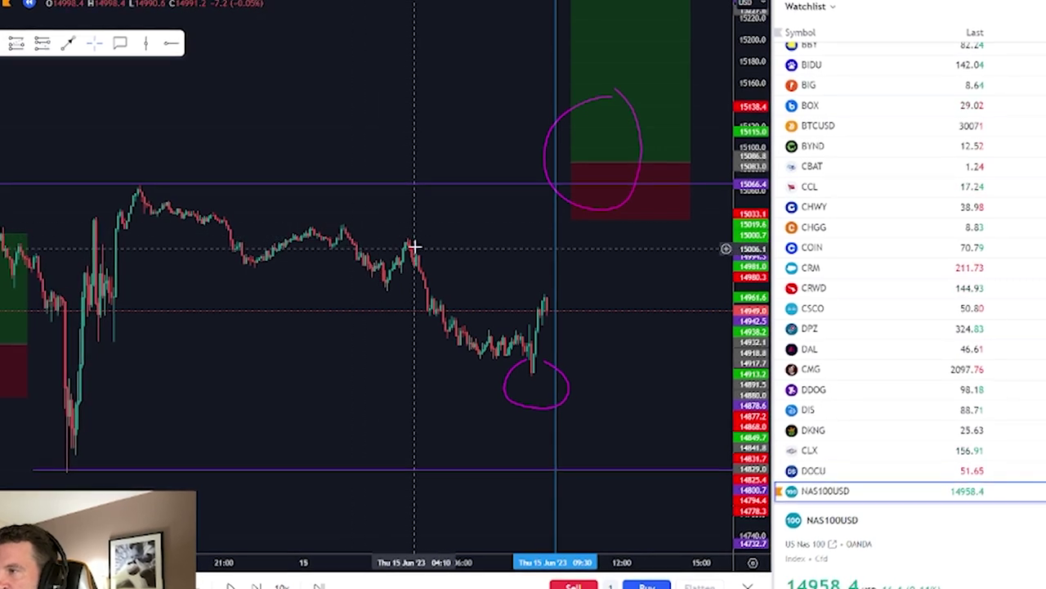
pyautogui.scroll(-3, 430, 234)
pyautogui.moveTo(492, 230); pyautogui.dragTo(446, 231)
pyautogui.scroll(2, 431, 251)
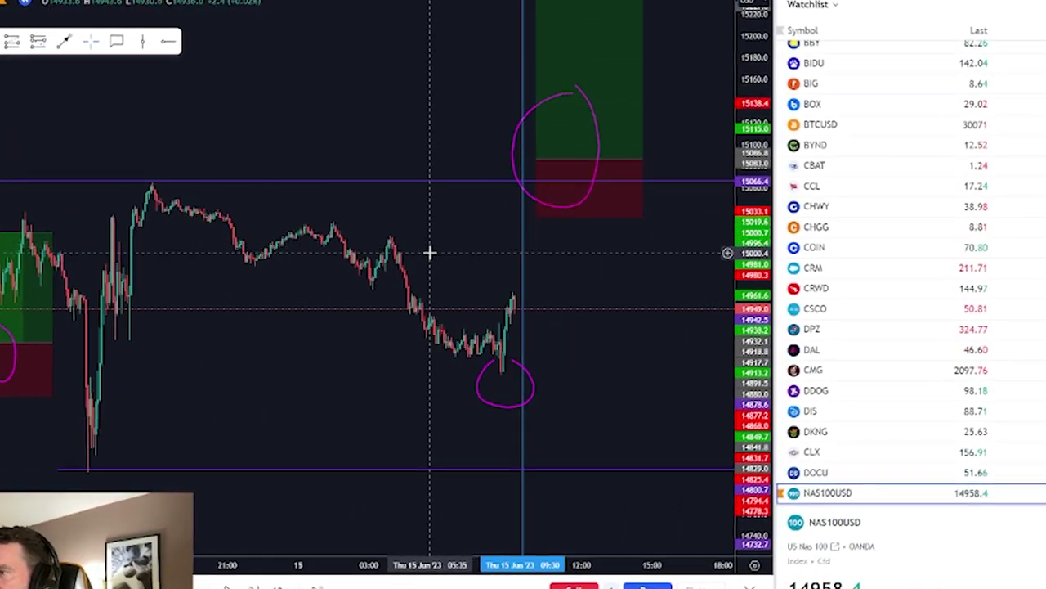
pyautogui.scroll(-5, 435, 251)
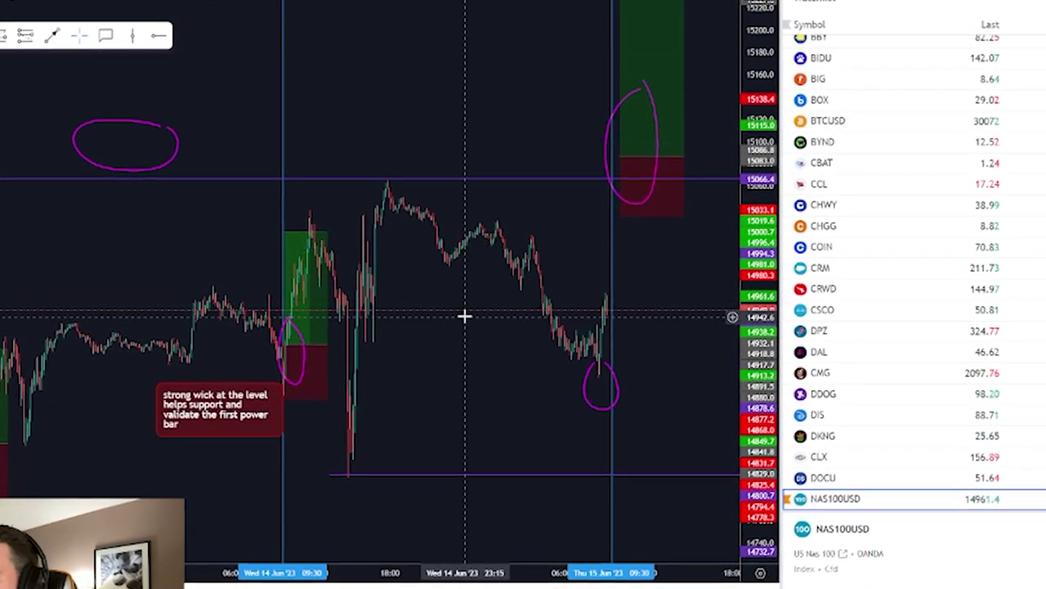
# Extend the lower ray back past the 14 June session line and move it to 14798.8
pyautogui.scroll(3, 491, 237)
pyautogui.moveTo(361, 414); pyautogui.dragTo(561, 303)
pyautogui.moveTo(396, 368); pyautogui.dragTo(3, 368)
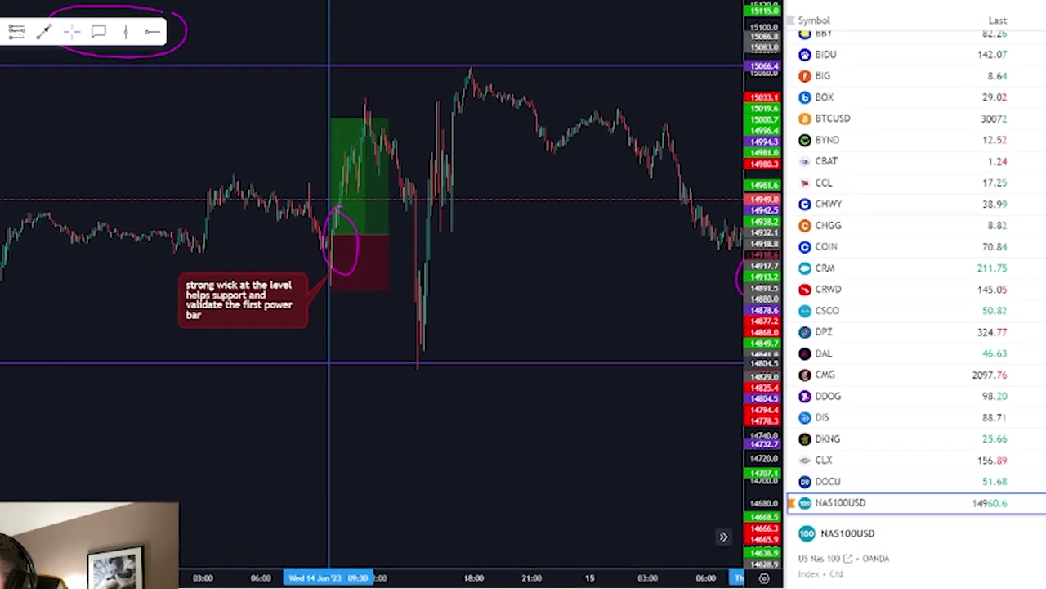
pyautogui.moveTo(553, 292); pyautogui.dragTo(257, 428)
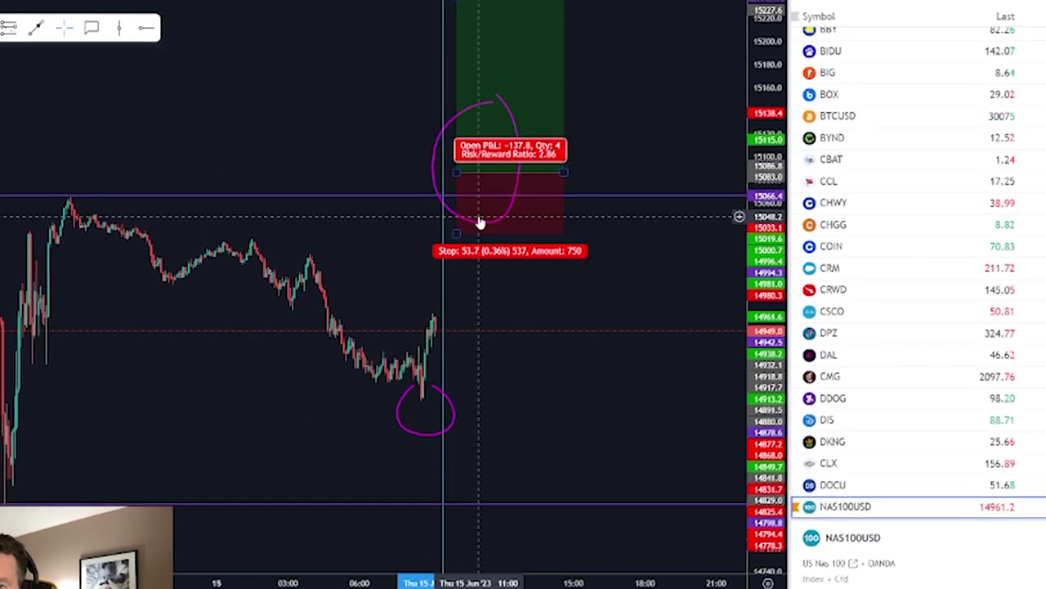
# Brush a wide flat loop in the empty area above the 15066.4 ray, before the 15 June session line
pyautogui.moveTo(376, 127); pyautogui.dragTo(462, 168)
pyautogui.scroll(-2, 434, 177)
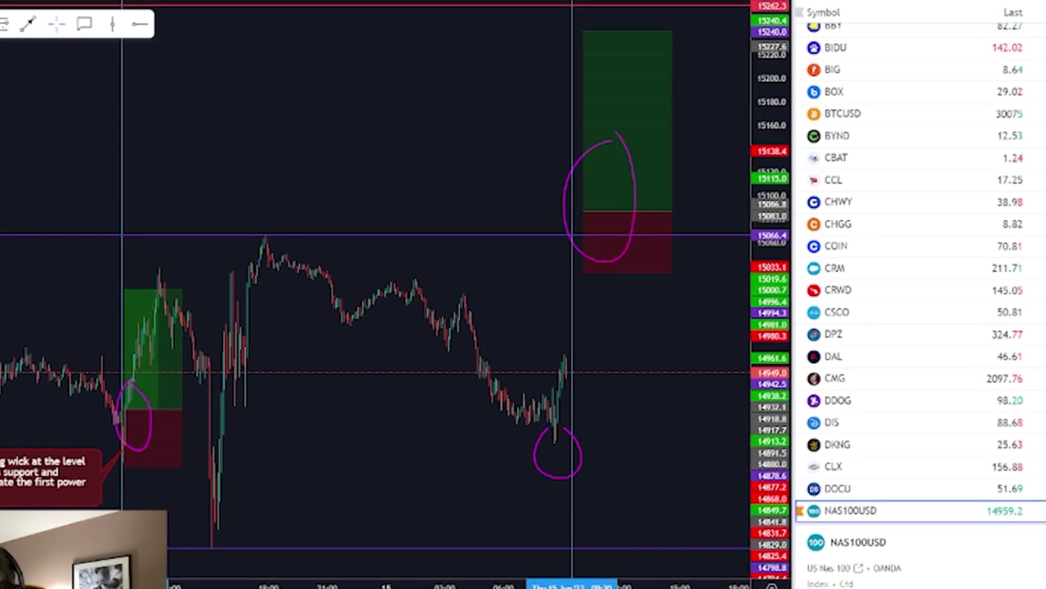
pyautogui.moveTo(337, 213); pyautogui.dragTo(419, 157)
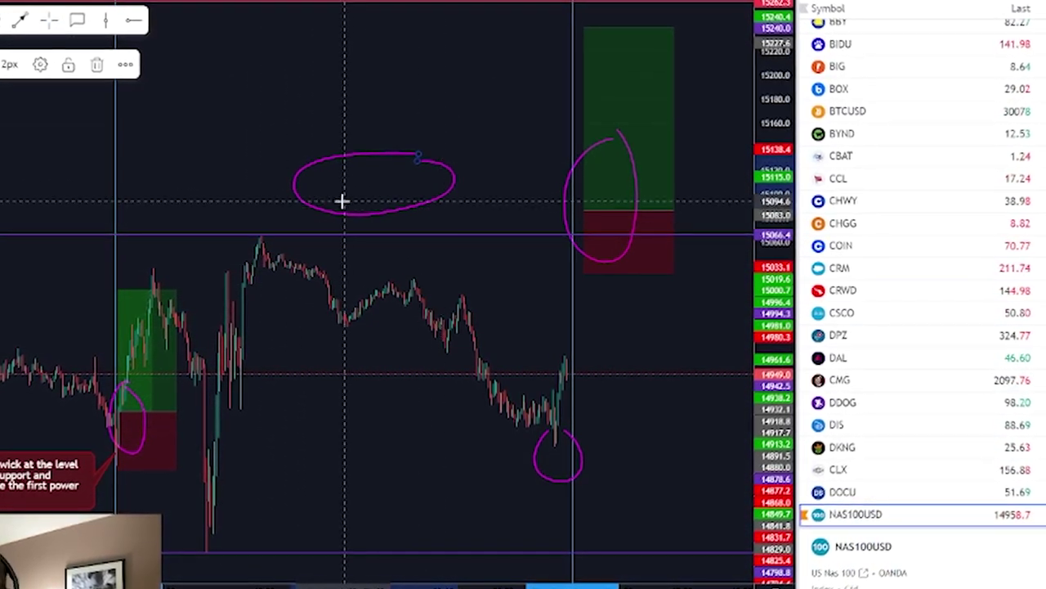
pyautogui.scroll(-3, 327, 192)
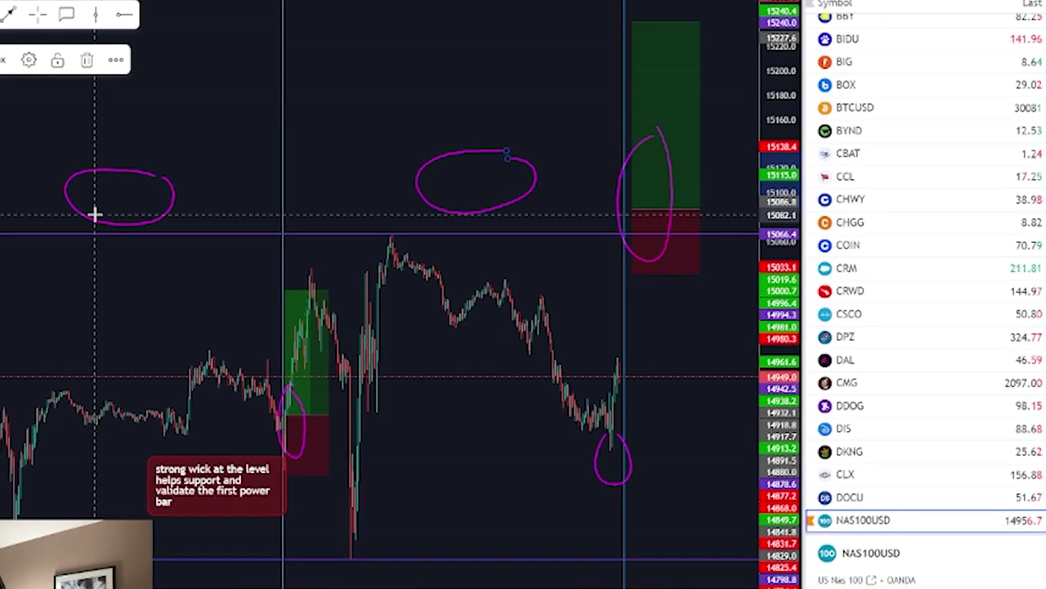
pyautogui.scroll(5, 97, 219)
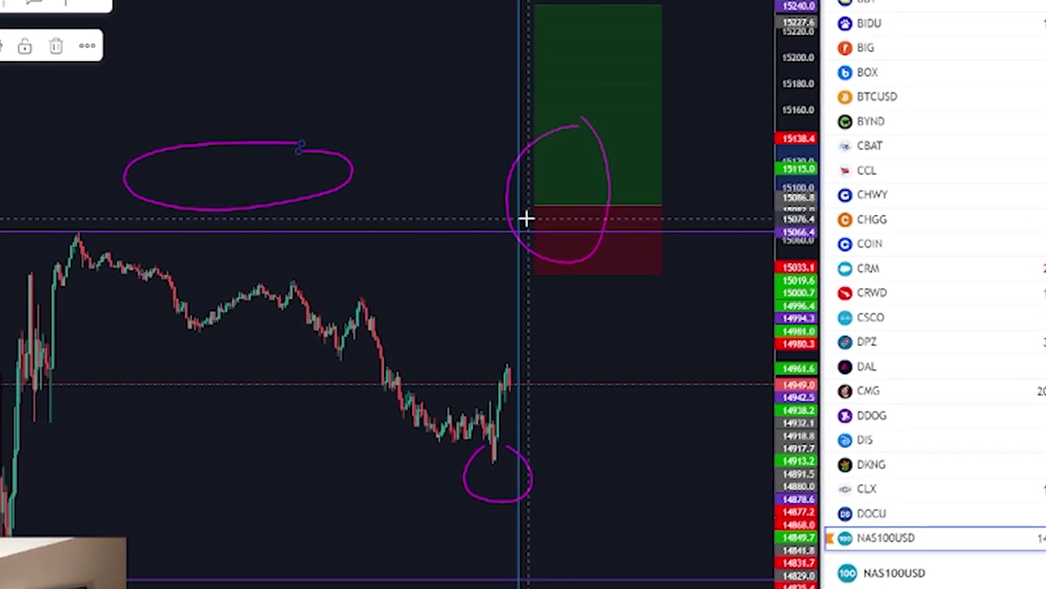
# Brush a short line and a break-and-retest zigzag across the long position's entry, and delete the zigzag
pyautogui.moveTo(523, 264)
pyautogui.mouseDown()
pyautogui.moveTo(553, 206)
pyautogui.moveTo(561, 324)
pyautogui.moveTo(584, 180)
pyautogui.mouseUp()
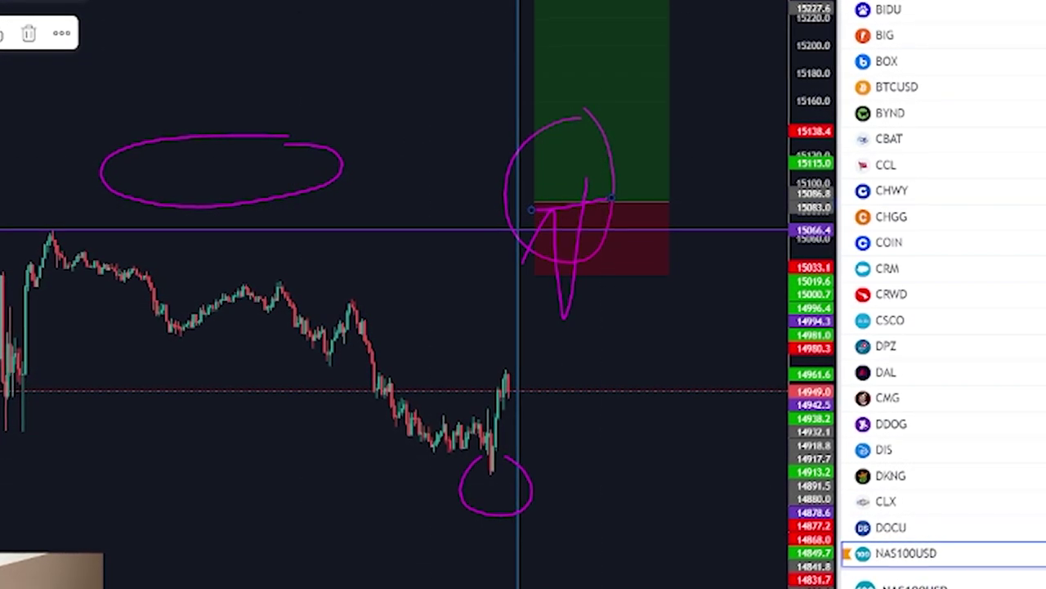
pyautogui.click(562, 317)
pyautogui.press('Delete')
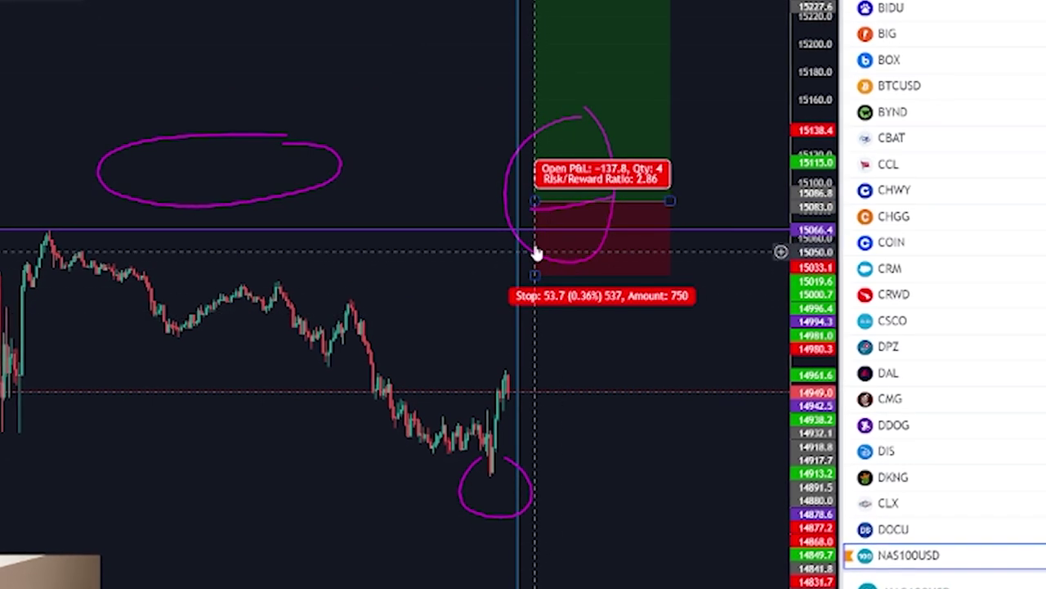
pyautogui.click(523, 244)
pyautogui.press('Delete')
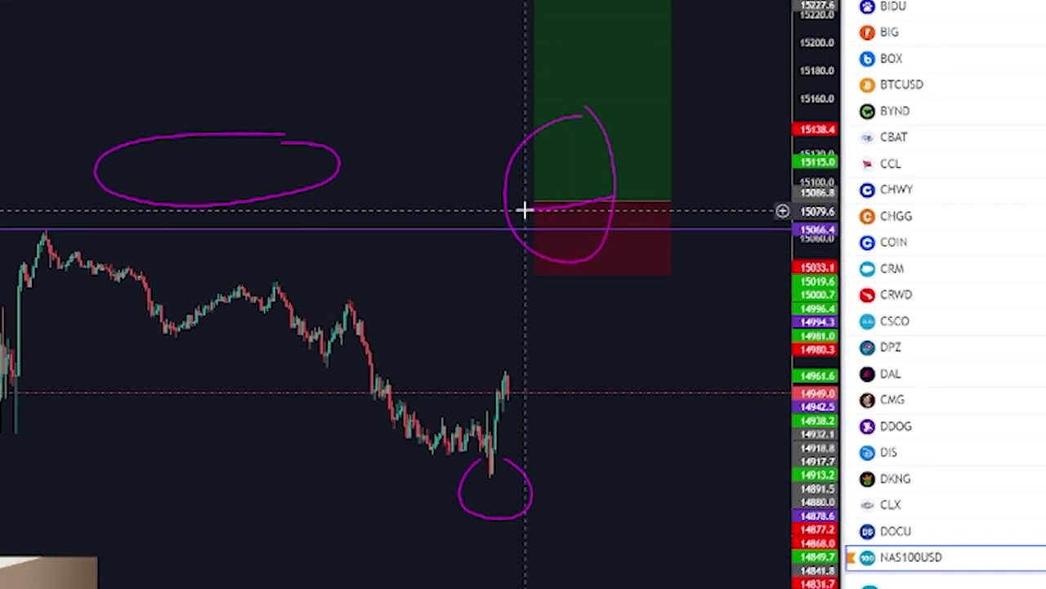
# Delete the old 15 June long position, the loop around its entry and the 09:30 session line
pyautogui.click(535, 213)
pyautogui.press('Delete')
pyautogui.click(506, 202)
pyautogui.press('Delete')
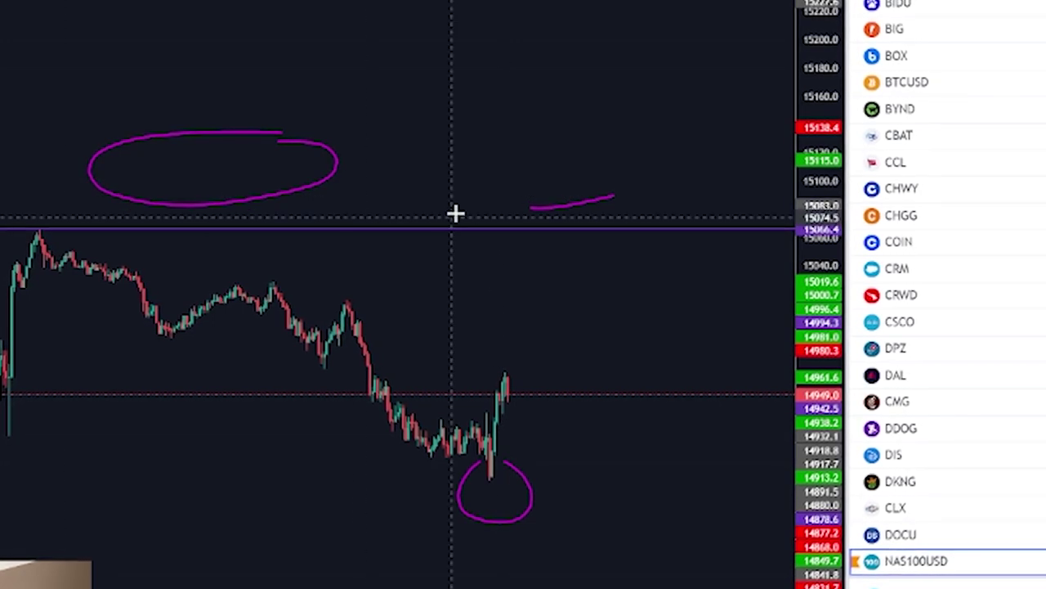
# Place a new vertical session line at the 15 June 09:30 open and advance the replay by a few candles
pyautogui.click(516, 209)
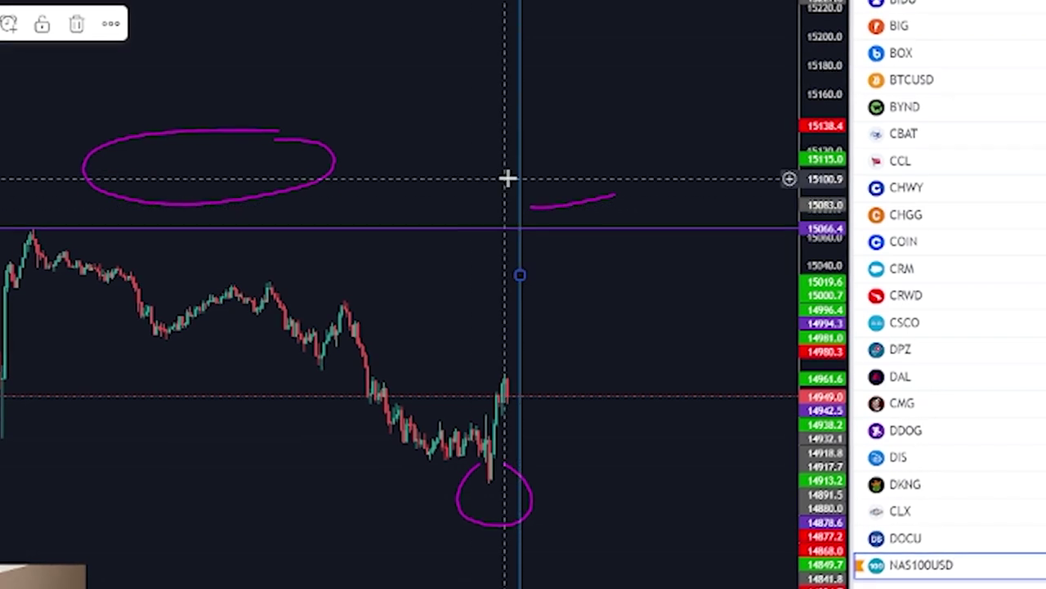
pyautogui.moveTo(519, 171); pyautogui.dragTo(518, 167)
pyautogui.click(433, 137)
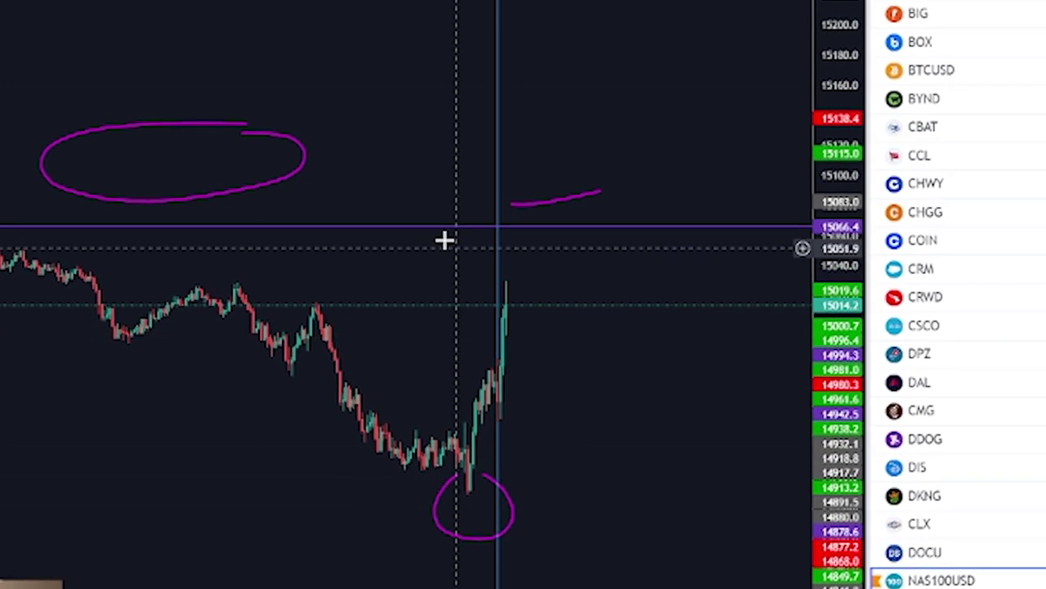
# Brush a rejection path peaking near the 15066.4 ray, plus a break-and-retest path beyond it, and undo the latter
pyautogui.moveTo(523, 316)
pyautogui.mouseDown()
pyautogui.moveTo(579, 211)
pyautogui.moveTo(582, 350)
pyautogui.mouseUp()
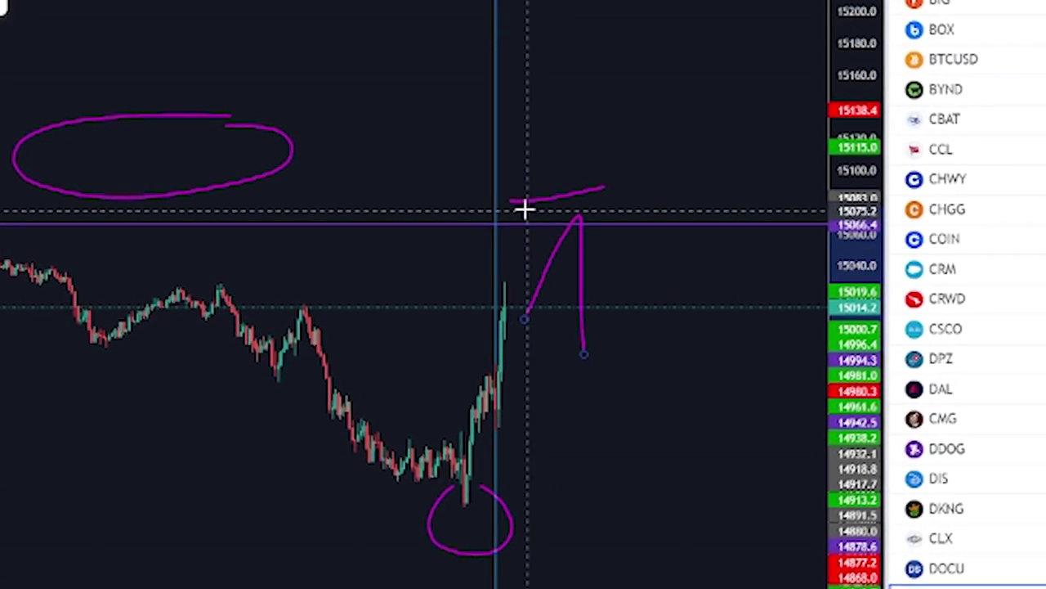
pyautogui.moveTo(628, 260); pyautogui.dragTo(751, 75)
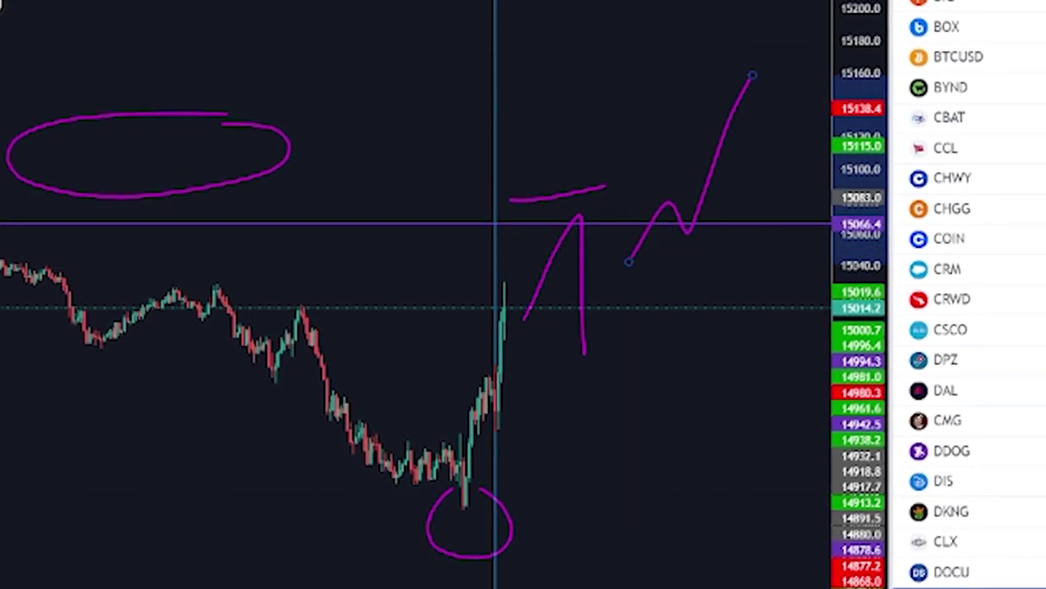
pyautogui.hotkey('ctrl', 'z')
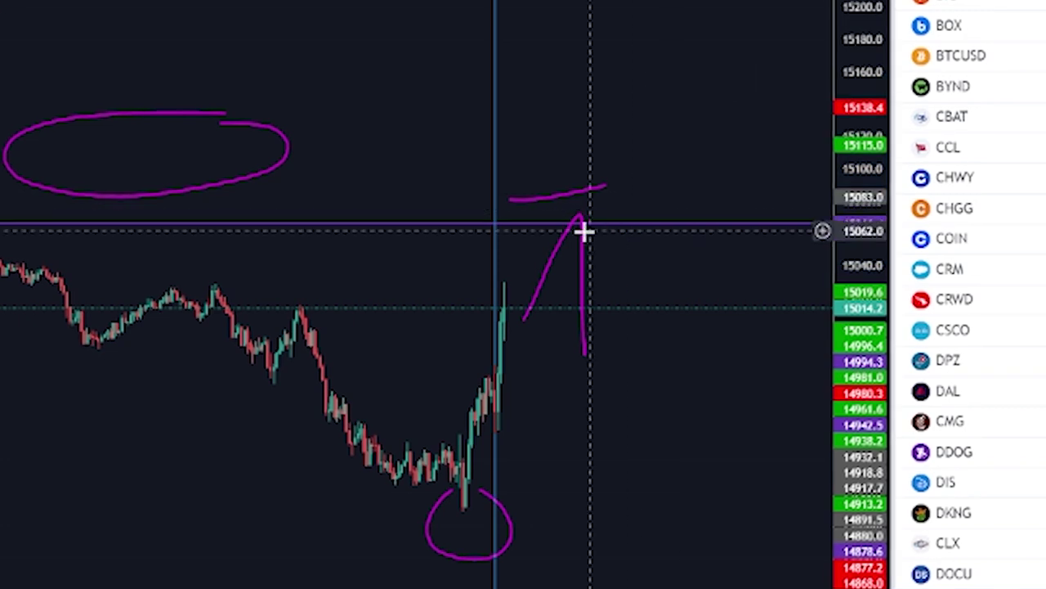
# Undo the rejection path and place a long position at the breakout with entry 15087.1, stop 15031.8 and target 15145.9
pyautogui.hotkey('ctrl', 'z')
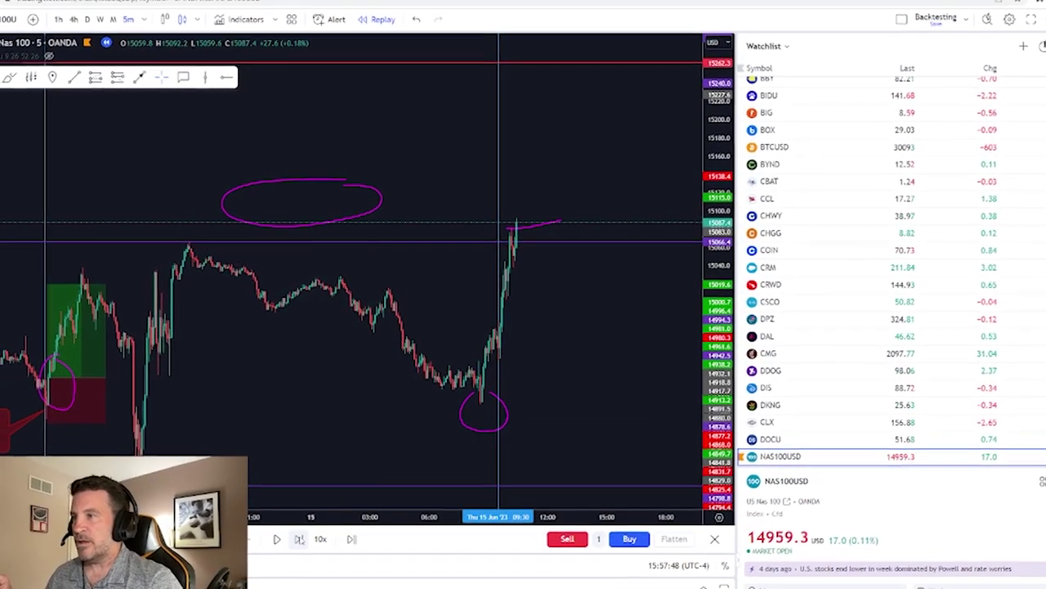
pyautogui.scroll(2, 530, 265)
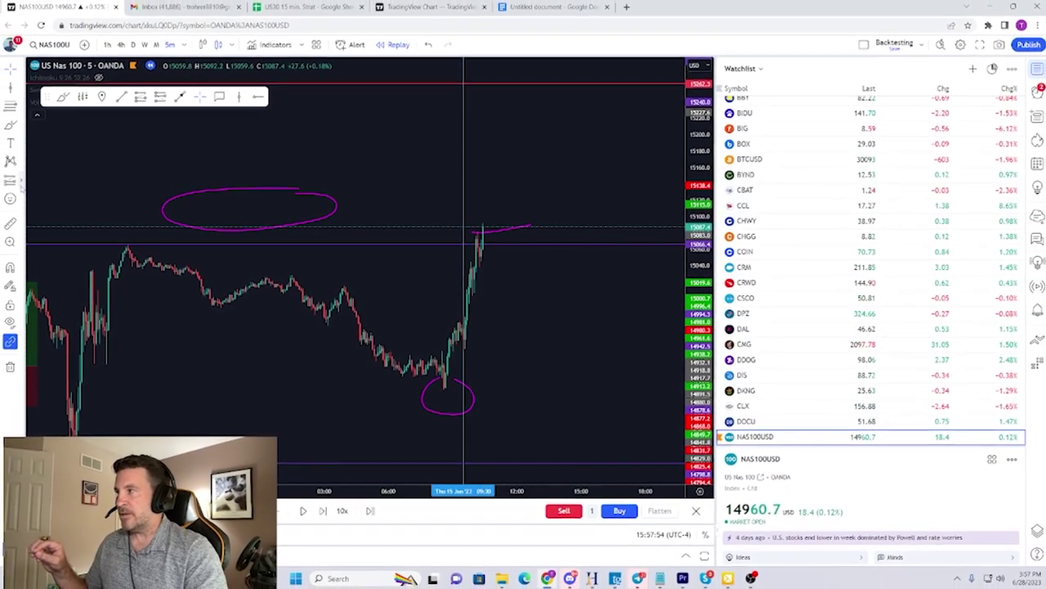
pyautogui.click(481, 228)
pyautogui.moveTo(481, 276)
pyautogui.mouseDown()
pyautogui.moveTo(490, 261)
pyautogui.moveTo(498, 271)
pyautogui.mouseUp()
pyautogui.moveTo(414, 175); pyautogui.dragTo(419, 179)
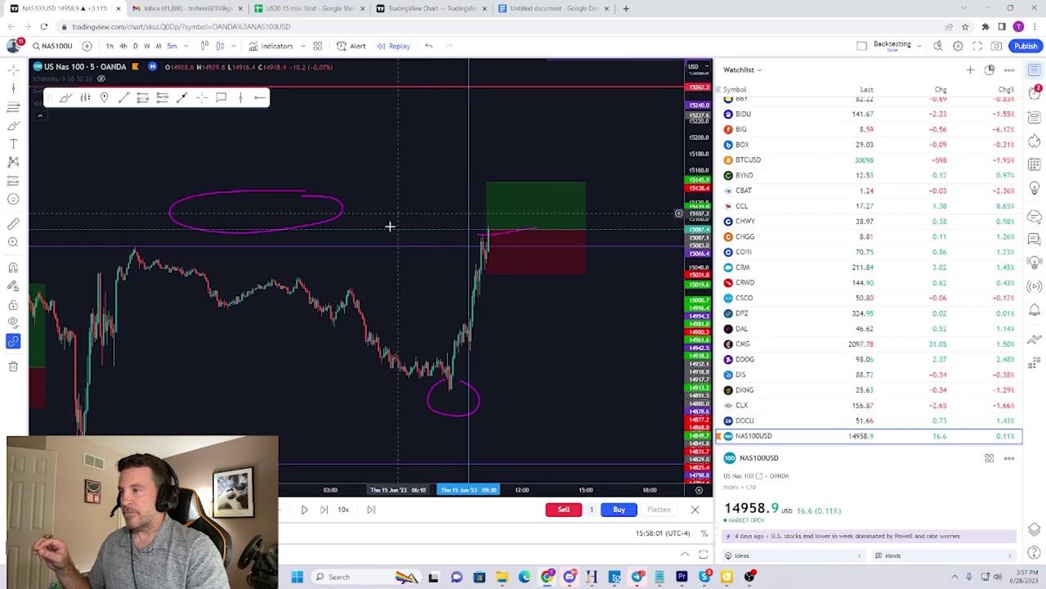
# Advance the replay candle by candle through the pullback after the 15 June long entry
pyautogui.click(324, 509)
pyautogui.click(323, 509)
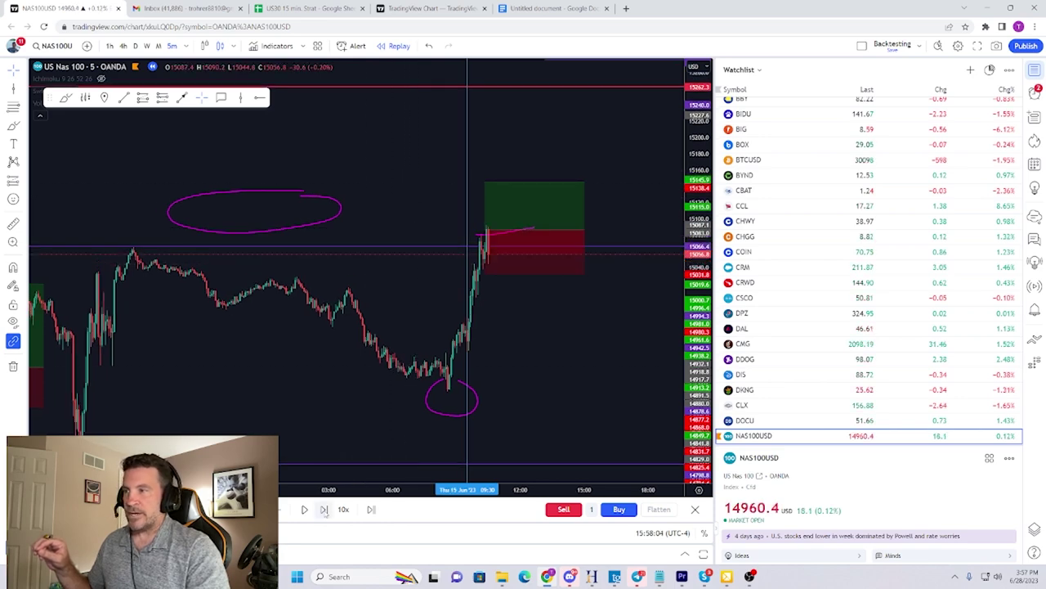
pyautogui.click(323, 510)
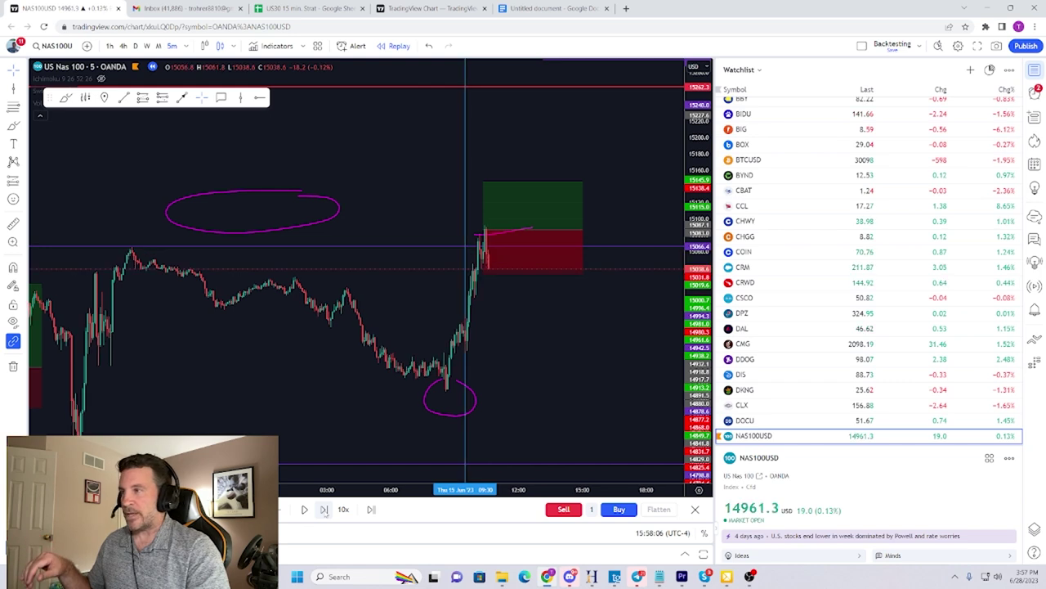
pyautogui.click(324, 509)
pyautogui.click(324, 510)
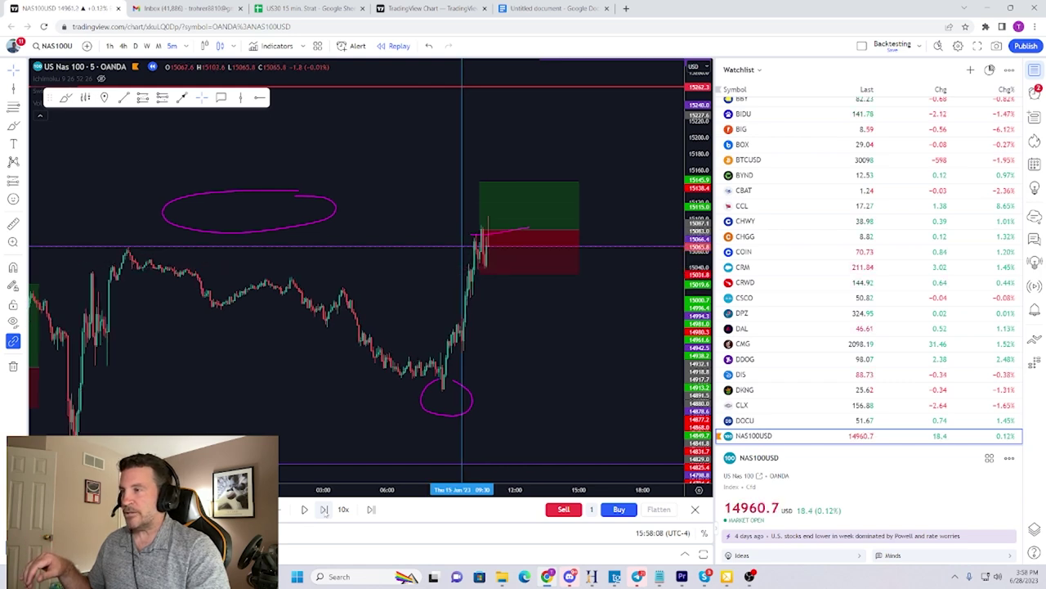
pyautogui.click(323, 509)
pyautogui.click(324, 510)
pyautogui.click(323, 509)
pyautogui.click(324, 509)
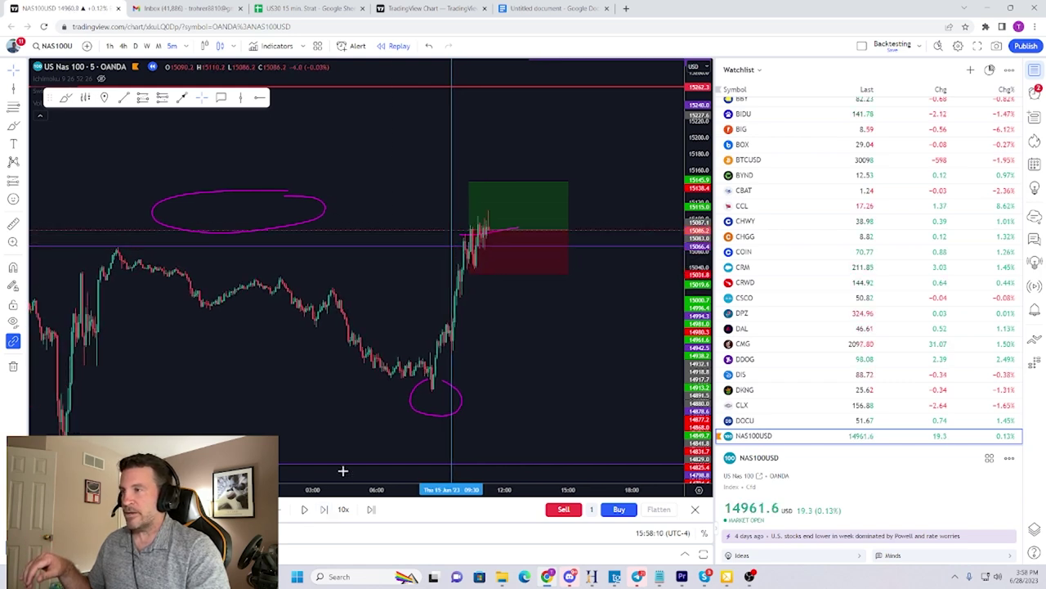
# Raise the long position's target to 15175.6 and advance the replay until price trades beyond the target
pyautogui.moveTo(478, 182); pyautogui.dragTo(478, 155)
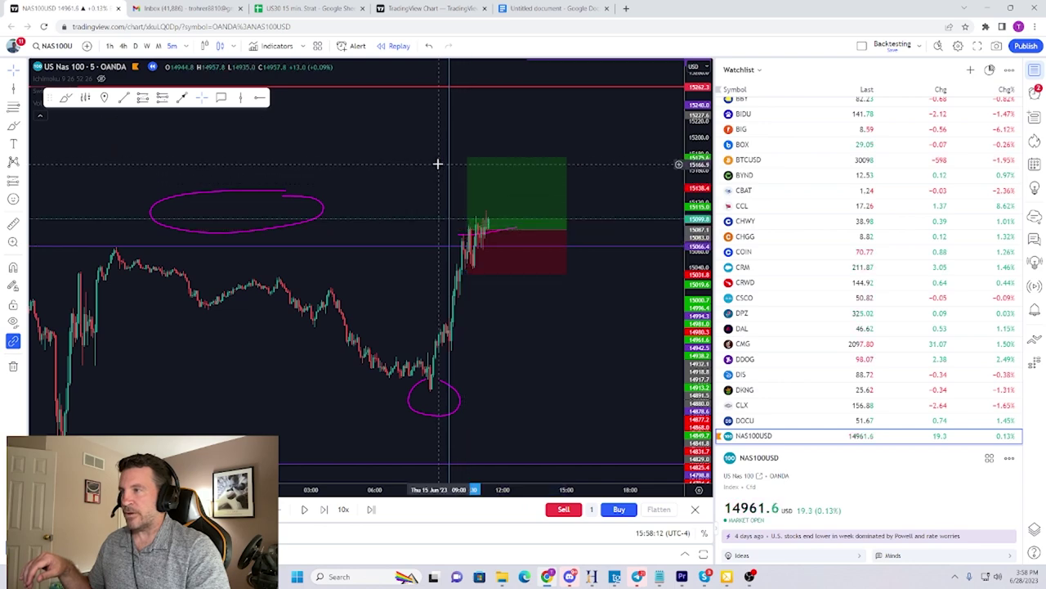
pyautogui.click(323, 509)
pyautogui.click(324, 509)
pyautogui.click(324, 509)
pyautogui.click(324, 510)
pyautogui.click(324, 510)
pyautogui.click(323, 510)
pyautogui.click(324, 509)
pyautogui.click(323, 510)
pyautogui.click(324, 509)
pyautogui.click(323, 509)
pyautogui.click(324, 509)
pyautogui.click(324, 509)
pyautogui.click(323, 509)
pyautogui.click(324, 509)
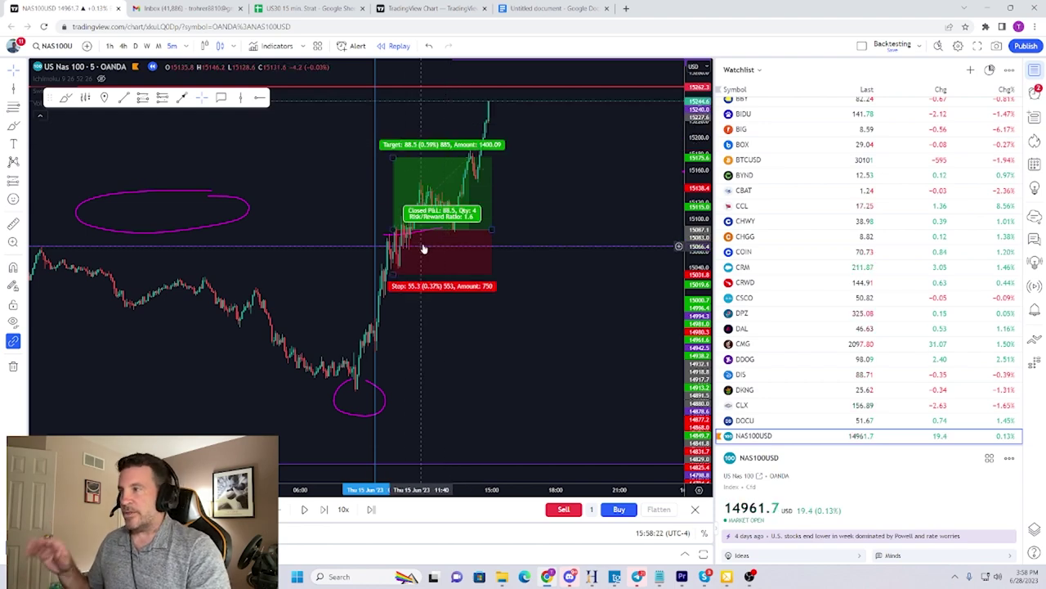
# Brush a path over the break and retest around the long position's entry
pyautogui.scroll(3, 358, 168)
pyautogui.click(65, 98)
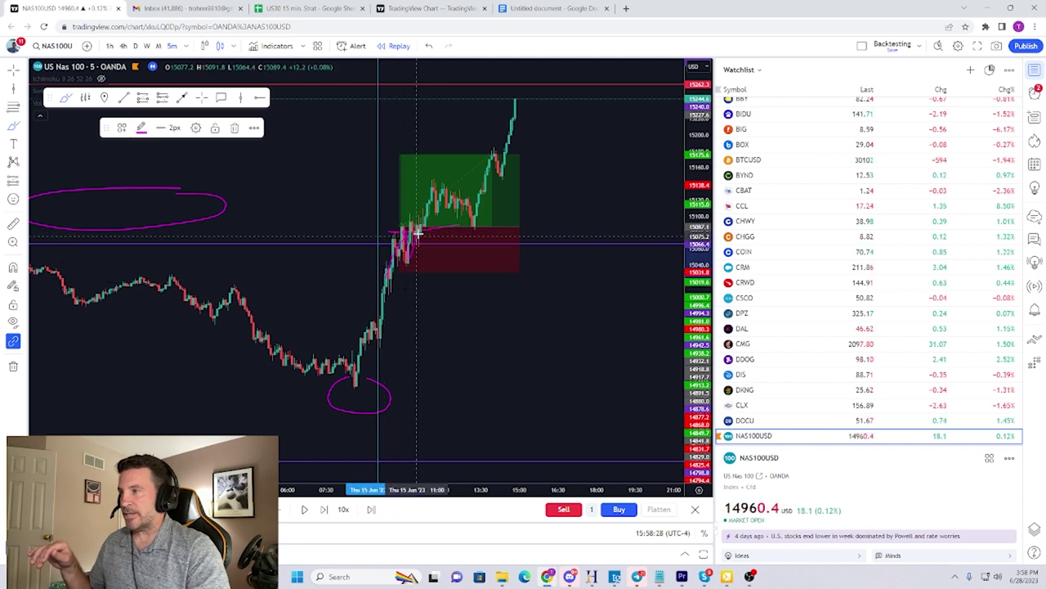
pyautogui.moveTo(443, 282)
pyautogui.mouseDown()
pyautogui.moveTo(465, 254)
pyautogui.moveTo(466, 153)
pyautogui.mouseUp()
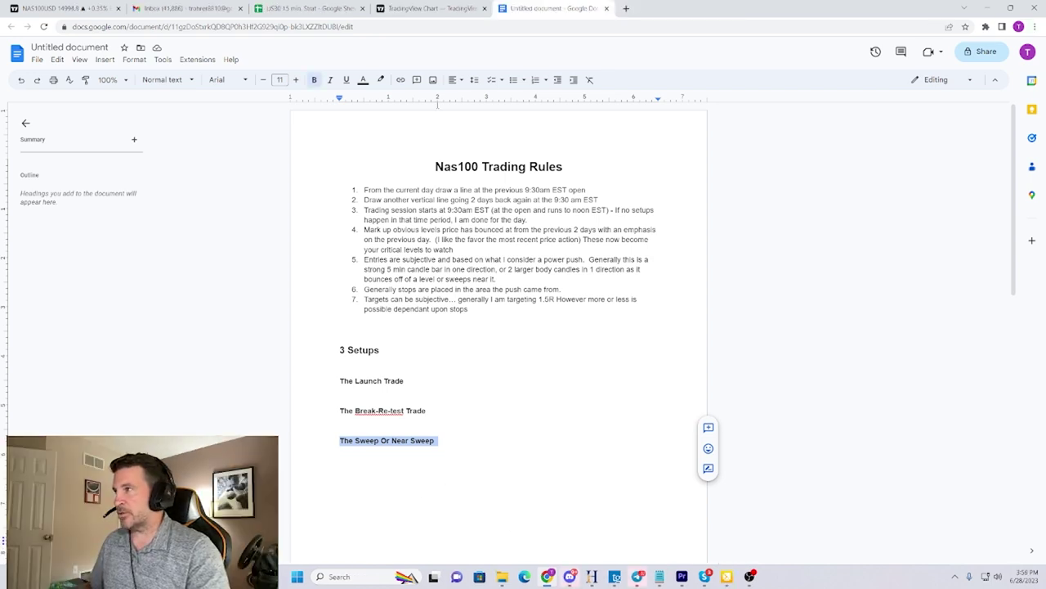
# Return to the live NAS100USD chart and start a bar replay just before the 26 June 09:30 open
pyautogui.click(409, 10)
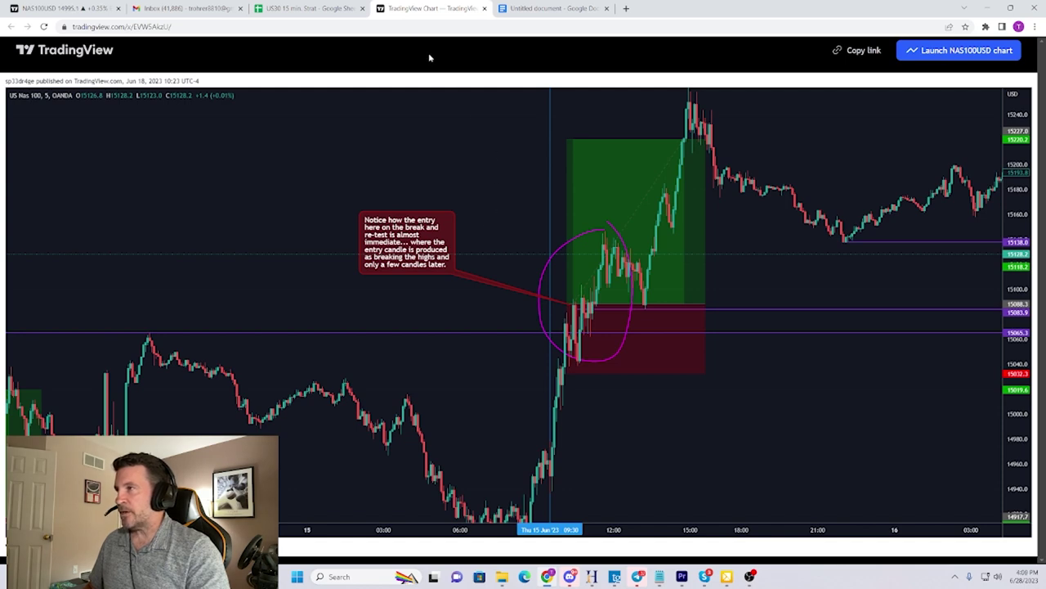
pyautogui.click(65, 8)
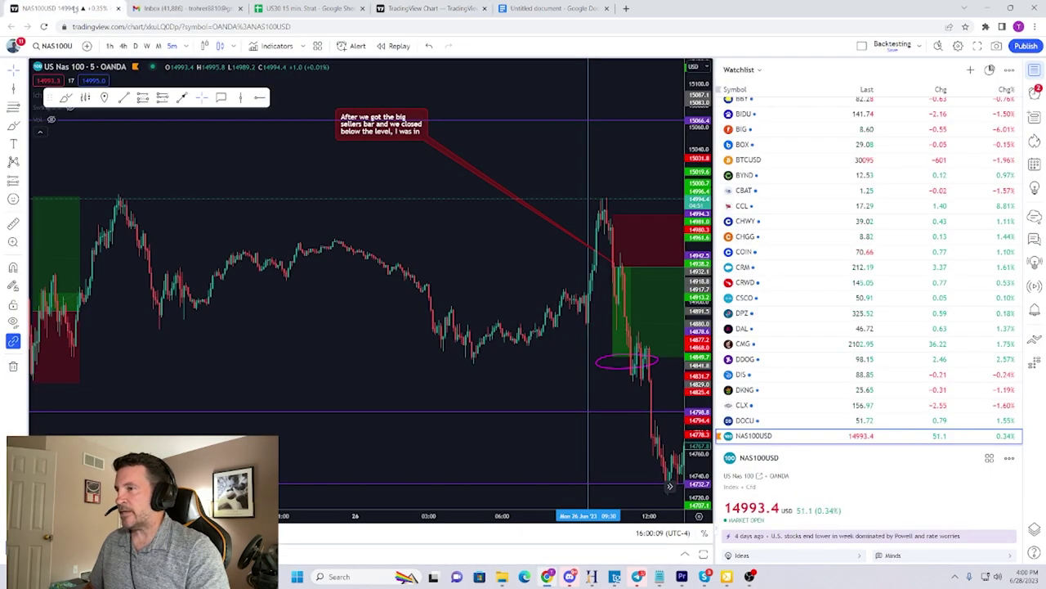
pyautogui.scroll(-4, 349, 157)
pyautogui.moveTo(483, 206); pyautogui.dragTo(398, 231)
pyautogui.scroll(4, 519, 201)
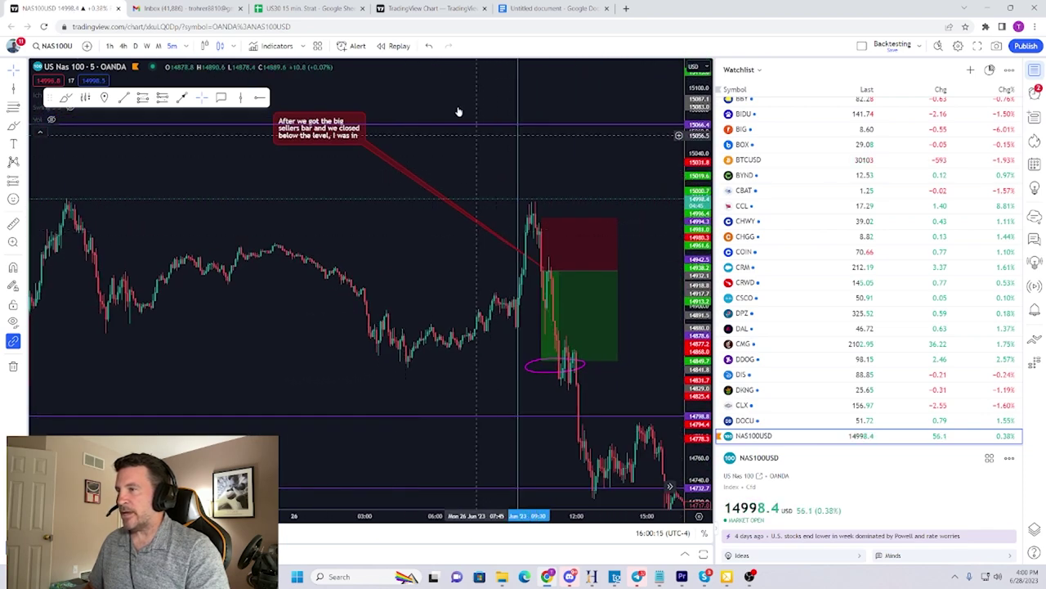
pyautogui.click(396, 46)
pyautogui.click(511, 100)
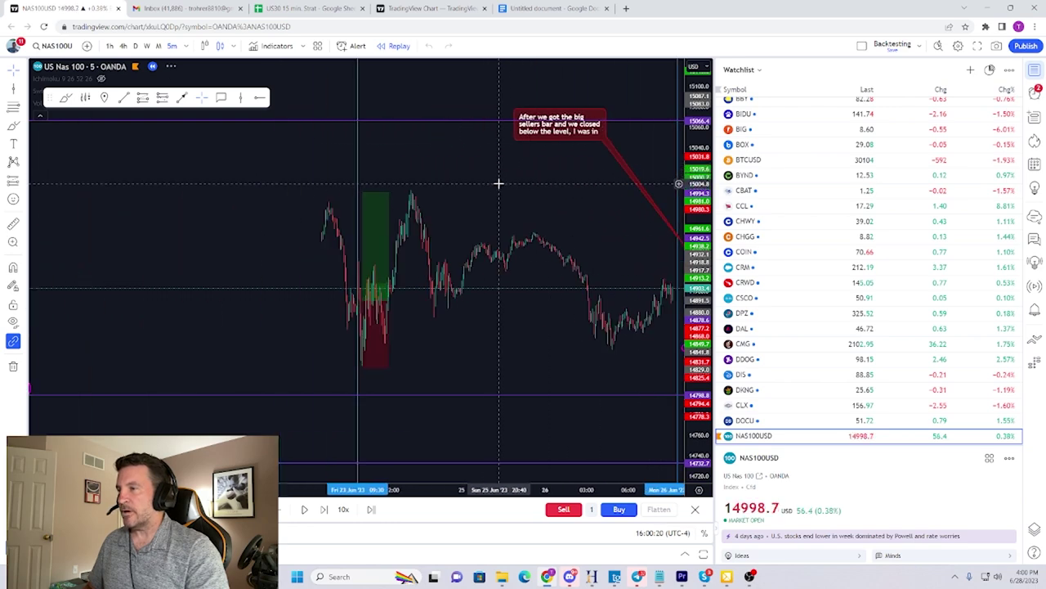
pyautogui.click(13, 71)
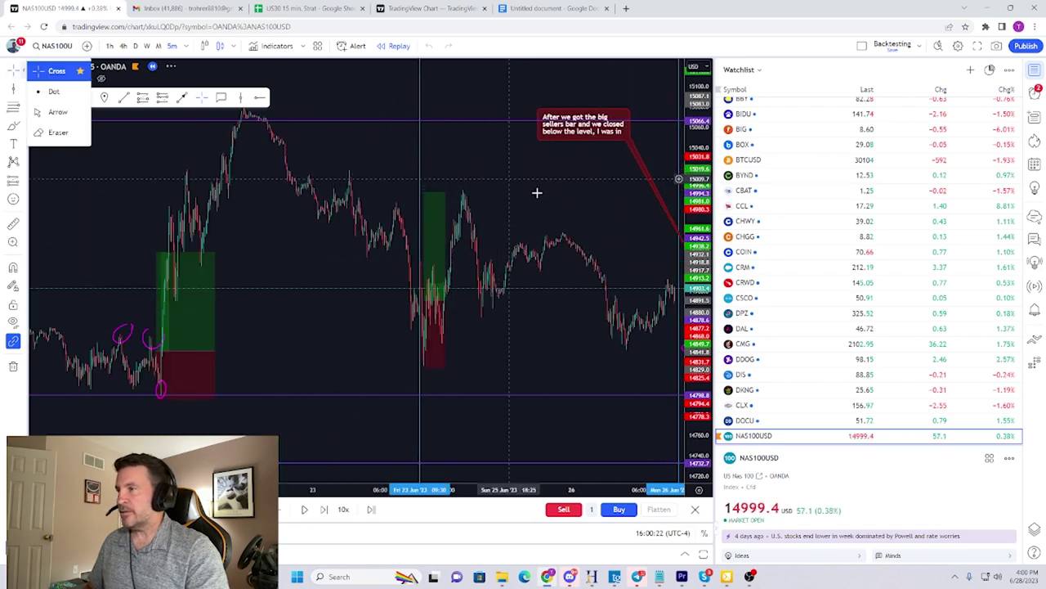
pyautogui.moveTo(532, 189); pyautogui.dragTo(444, 173)
pyautogui.scroll(2, 447, 175)
pyautogui.scroll(4, 449, 175)
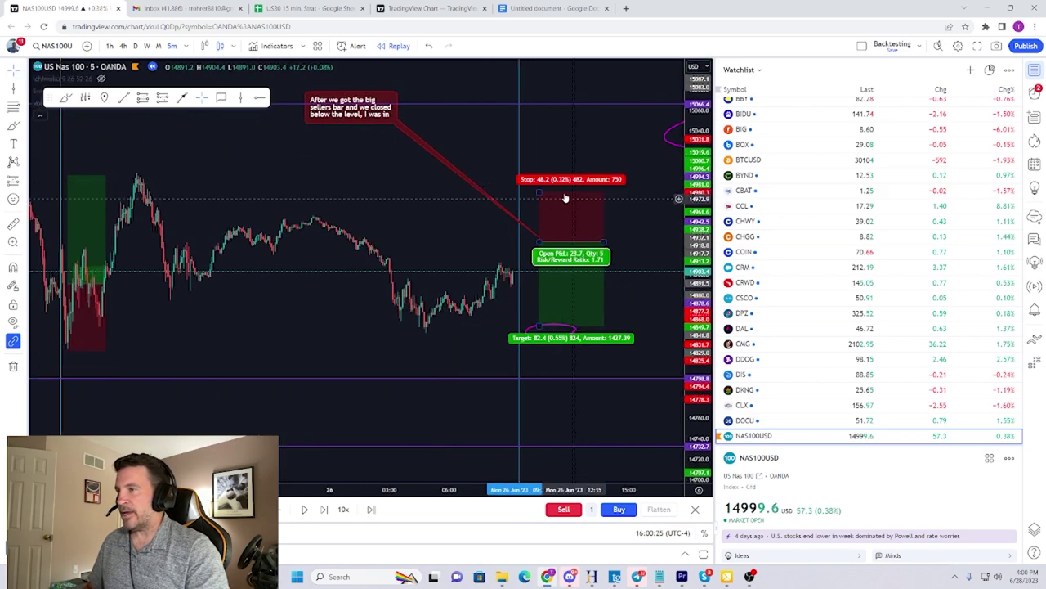
# Brush a loop around the last candles before the 26 June 09:30 open and delete it
pyautogui.moveTo(343, 183); pyautogui.dragTo(453, 191)
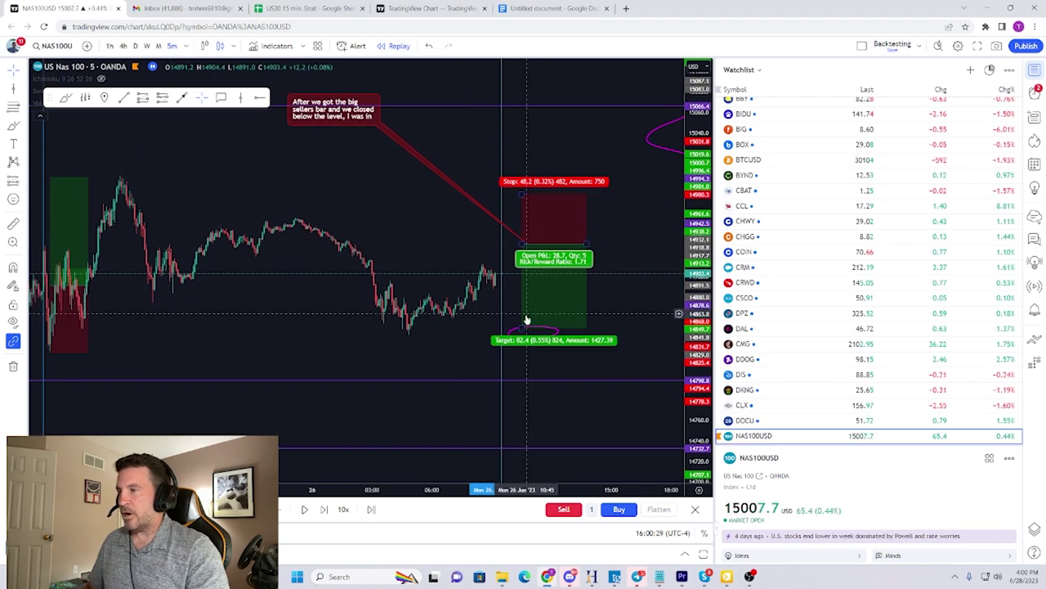
pyautogui.click(14, 127)
pyautogui.moveTo(512, 257)
pyautogui.mouseDown()
pyautogui.moveTo(488, 293)
pyautogui.moveTo(515, 262)
pyautogui.mouseUp()
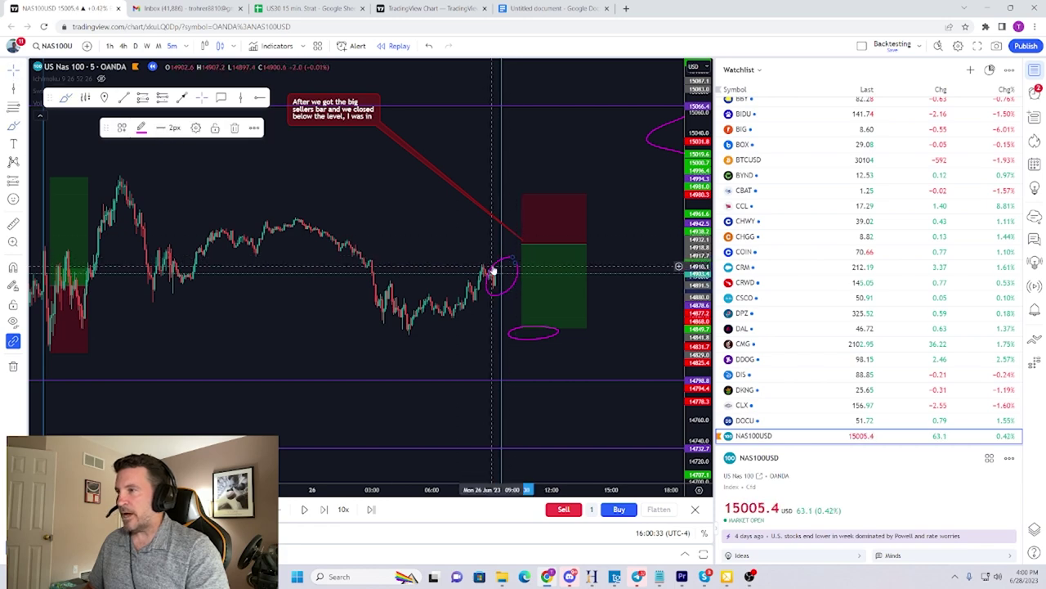
pyautogui.press('Delete')
# Place a vertical session line at the 22 June 09:30 open
pyautogui.scroll(-5, 479, 255)
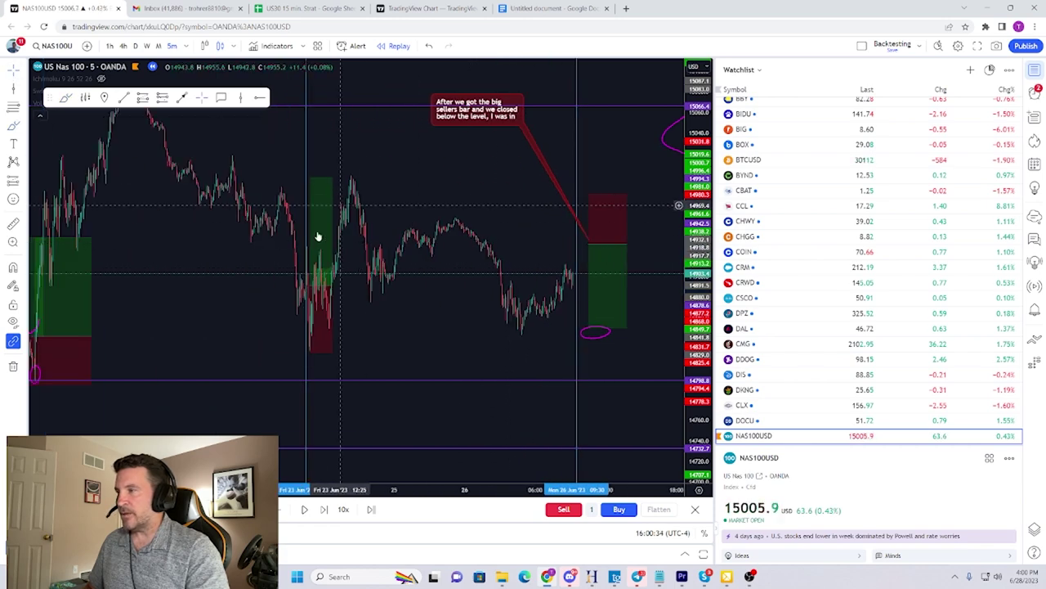
pyautogui.moveTo(215, 250); pyautogui.dragTo(434, 255)
pyautogui.hscroll(-3, 258, 256)
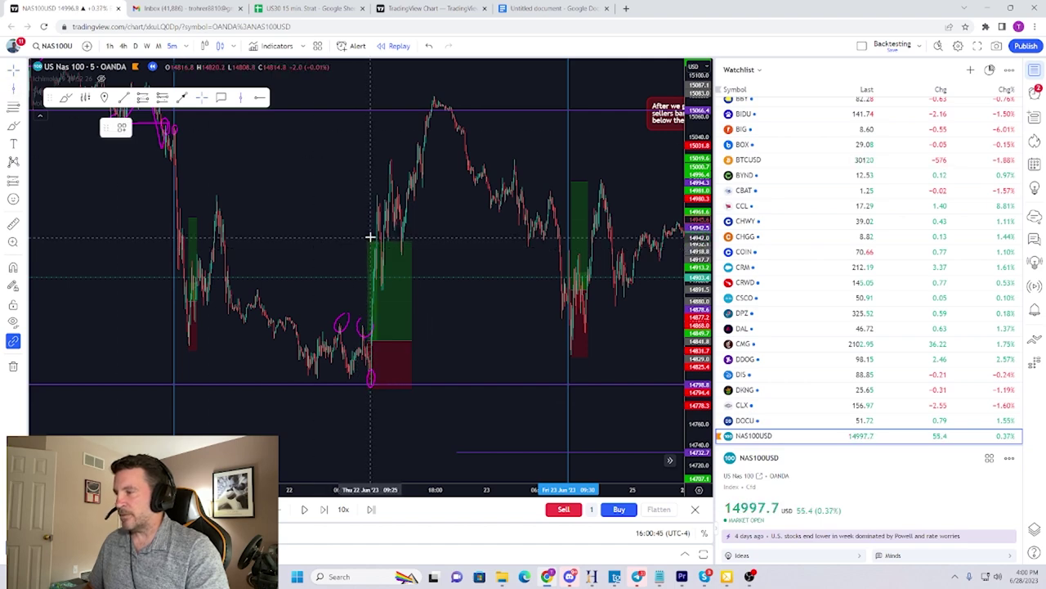
pyautogui.click(372, 243)
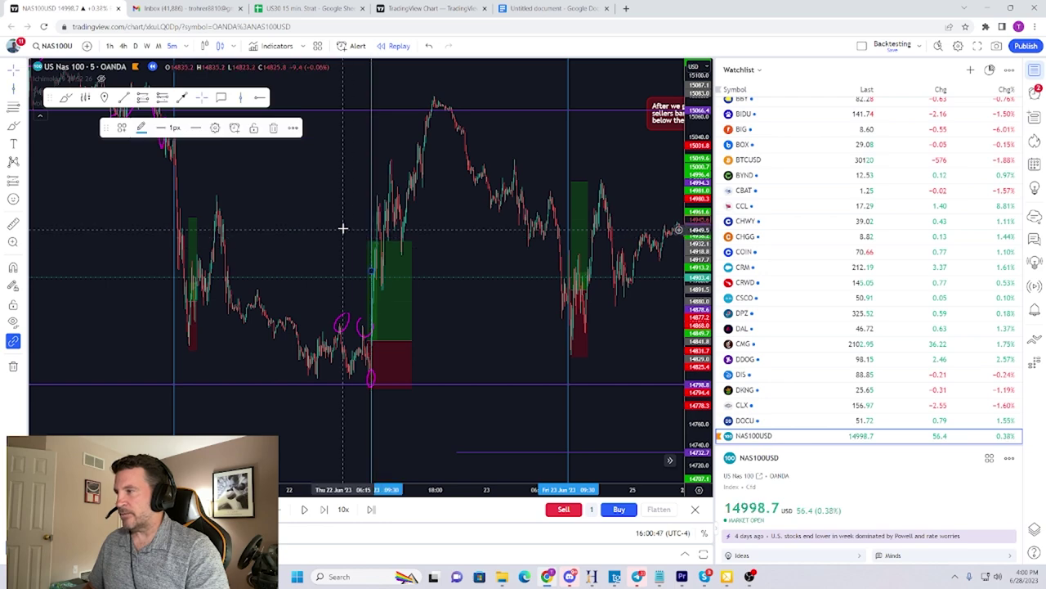
# Move the upper horizontal level down to 14957.4, along the overnight high before the 26 June open
pyautogui.hscroll(5, 343, 231)
pyautogui.hscroll(10, 357, 261)
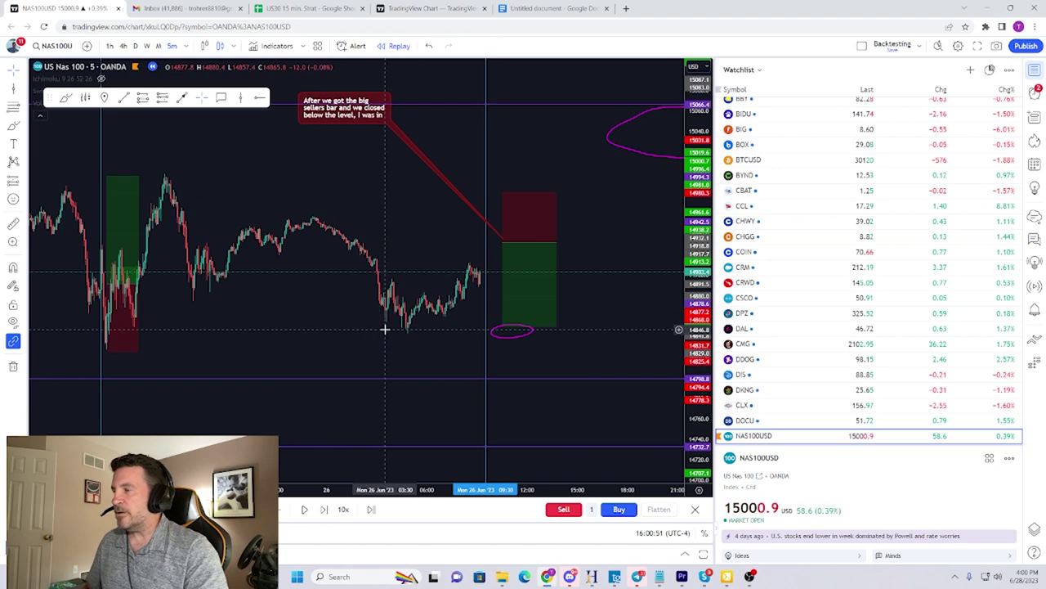
pyautogui.moveTo(451, 104); pyautogui.dragTo(423, 174)
pyautogui.scroll(-5, 370, 196)
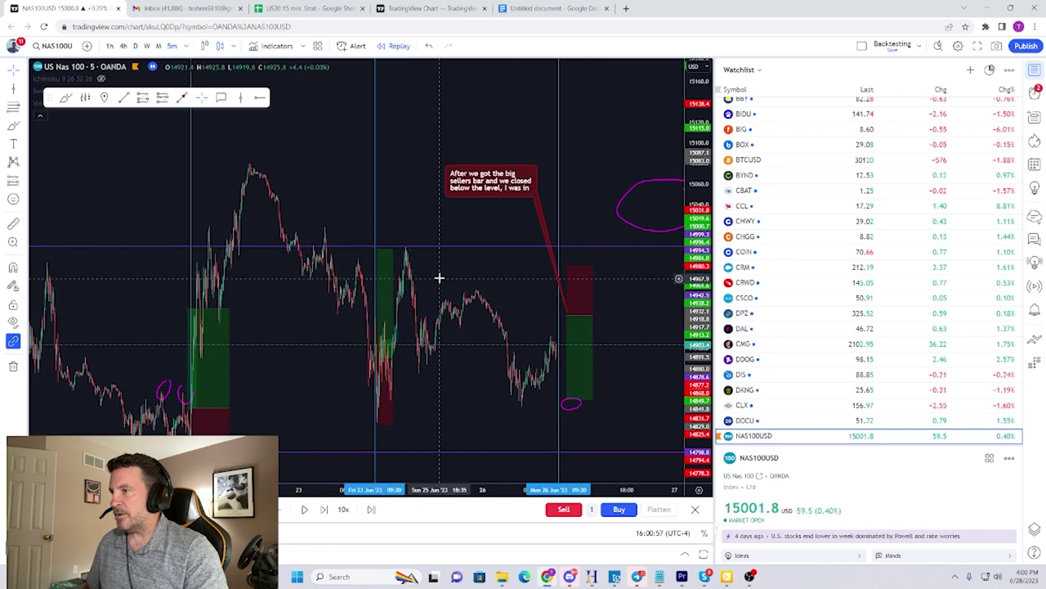
pyautogui.scroll(1, 439, 270)
pyautogui.moveTo(428, 249); pyautogui.dragTo(458, 287)
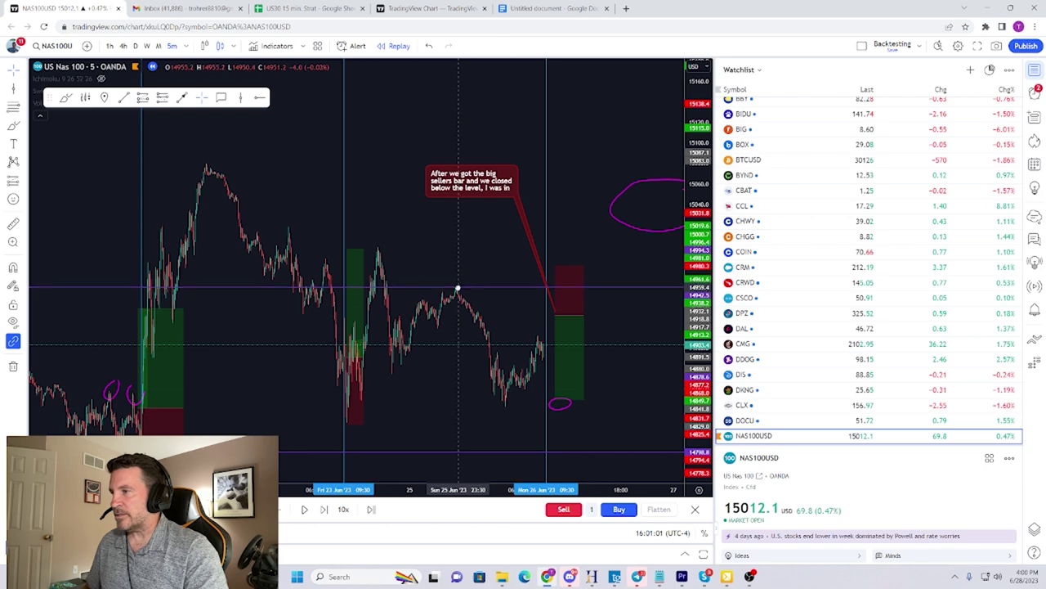
pyautogui.scroll(1, 455, 255)
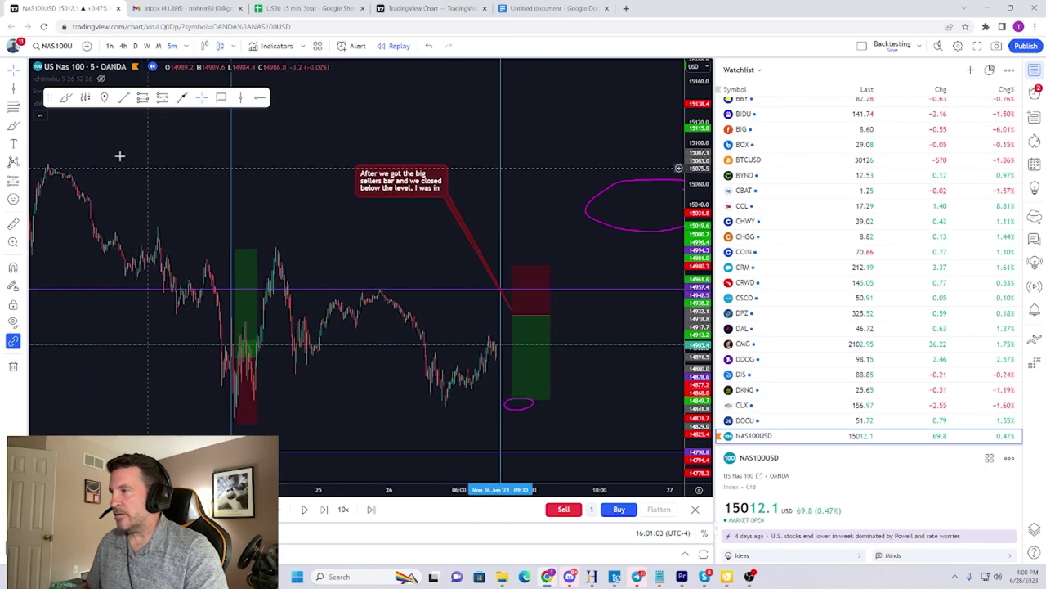
# Draw a horizontal ray at 14999.3 along the 23 June swing high
pyautogui.click(22, 89)
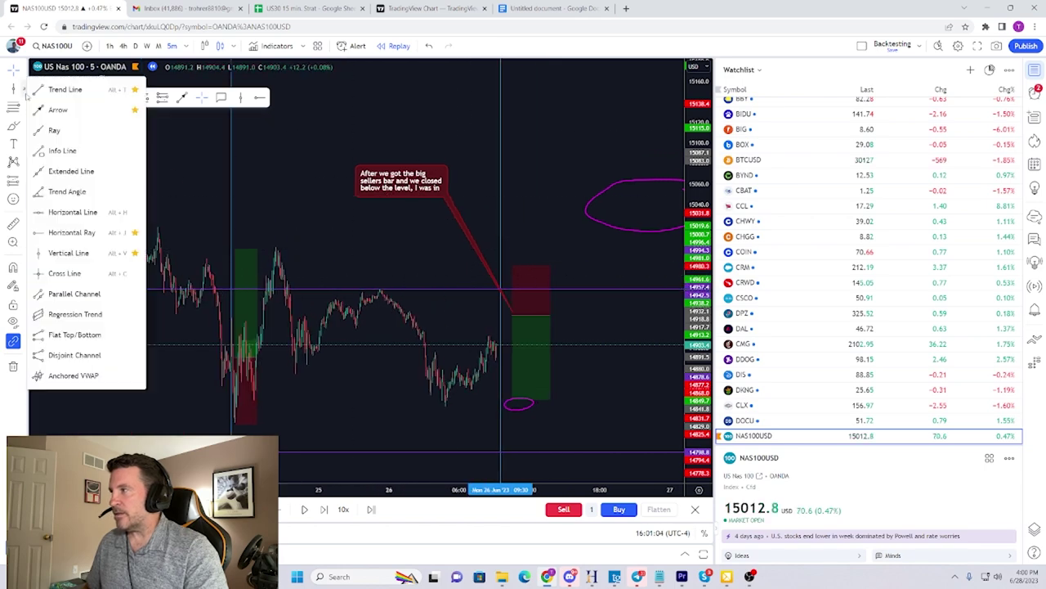
pyautogui.click(85, 232)
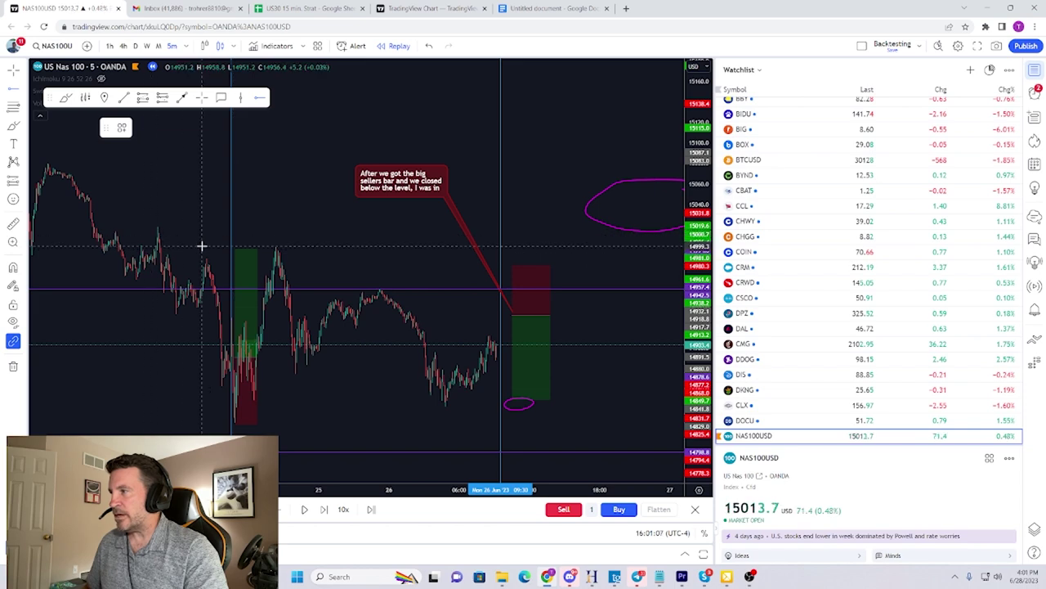
pyautogui.click(228, 247)
pyautogui.moveTo(286, 249)
pyautogui.mouseDown()
pyautogui.moveTo(159, 239)
pyautogui.moveTo(269, 246)
pyautogui.mouseUp()
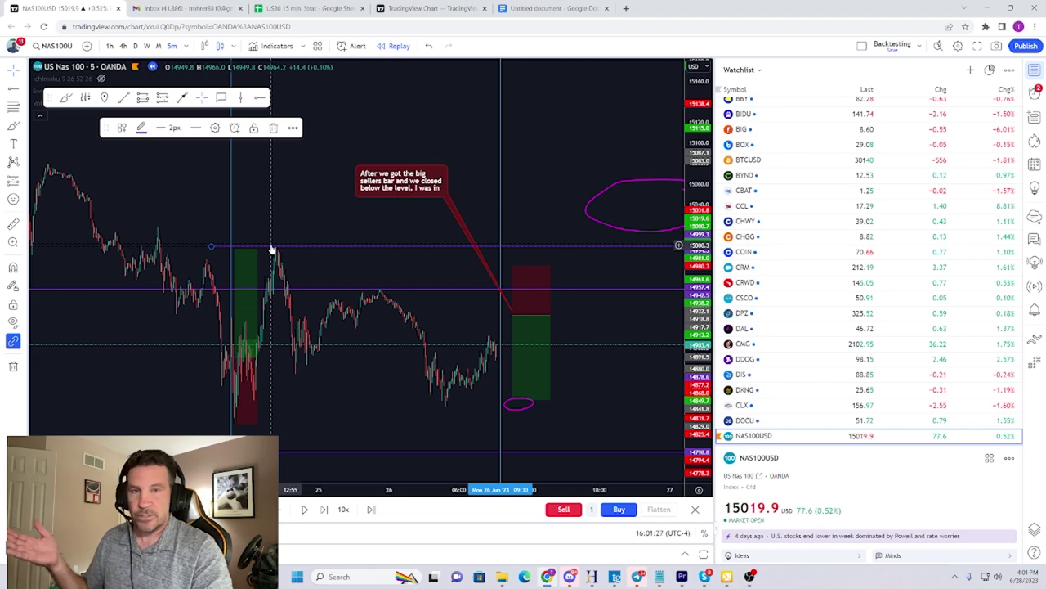
# Raise the horizontal level beneath the 22 and 23 June lows to 14826.4
pyautogui.click(20, 73)
pyautogui.moveTo(338, 328); pyautogui.dragTo(400, 266)
pyautogui.moveTo(431, 334); pyautogui.dragTo(355, 318)
pyautogui.scroll(2, 355, 318)
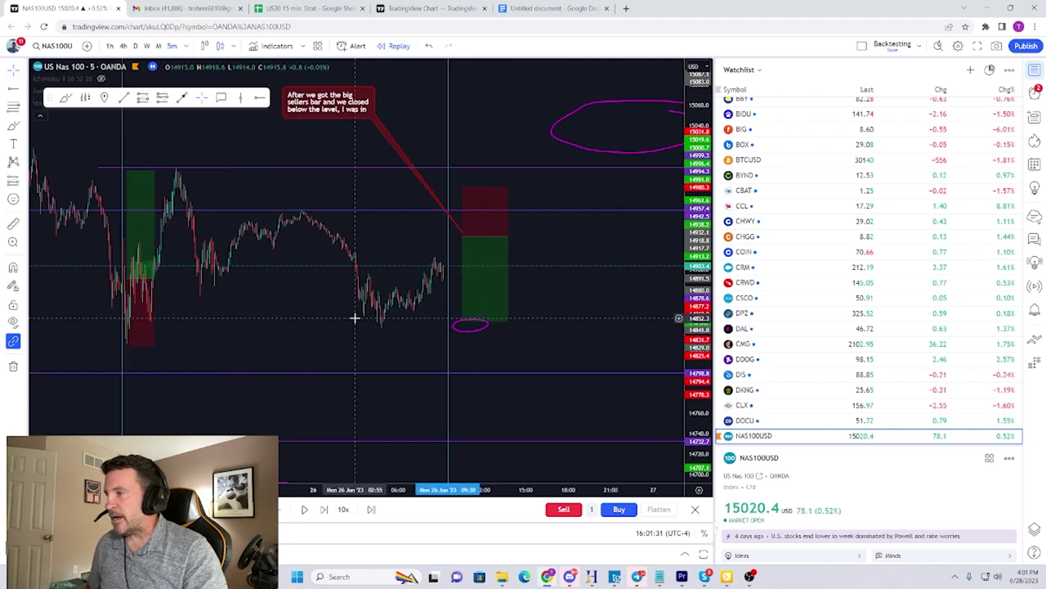
pyautogui.moveTo(336, 373); pyautogui.dragTo(364, 342)
pyautogui.moveTo(189, 326); pyautogui.dragTo(349, 293)
pyautogui.scroll(-5, 343, 311)
pyautogui.moveTo(368, 330); pyautogui.dragTo(388, 343)
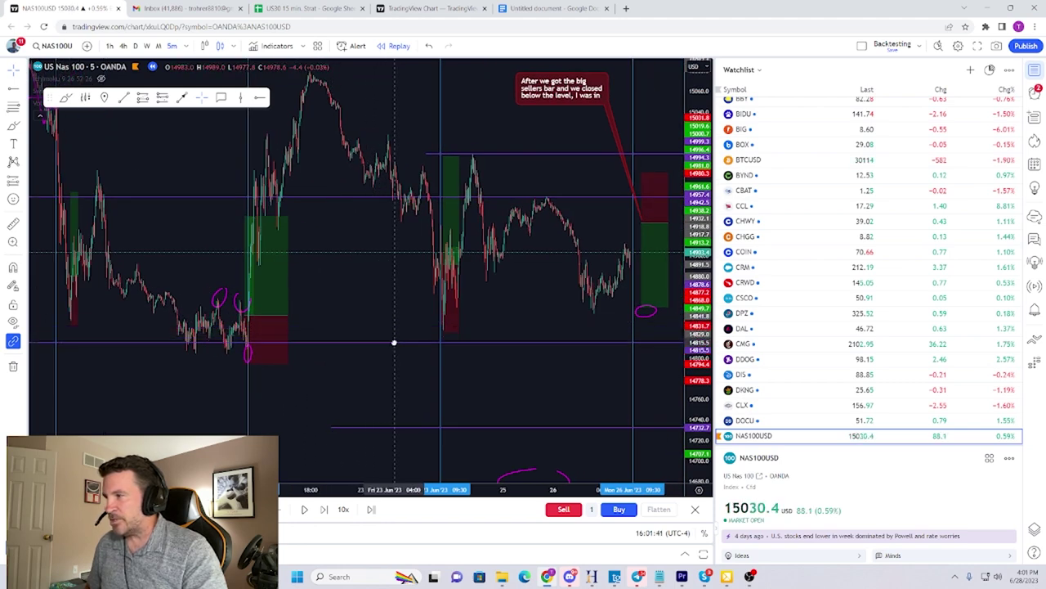
pyautogui.click(248, 345)
pyautogui.click(493, 334)
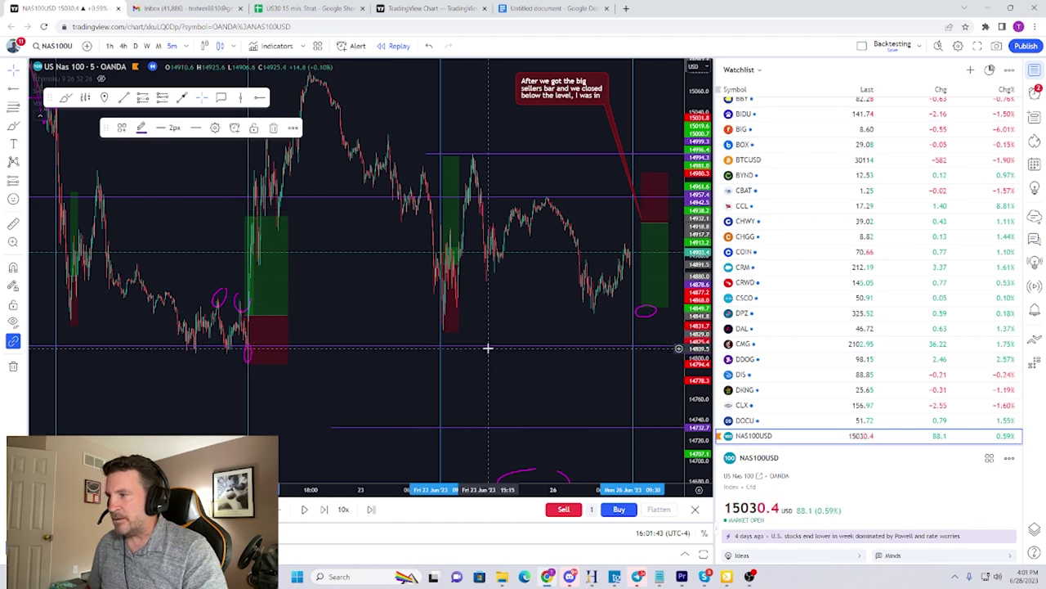
pyautogui.moveTo(487, 347); pyautogui.dragTo(358, 341)
pyautogui.click(501, 296)
# Brush a loop around the latest swing high just before the 26 June 09:30 session line
pyautogui.scroll(4, 450, 315)
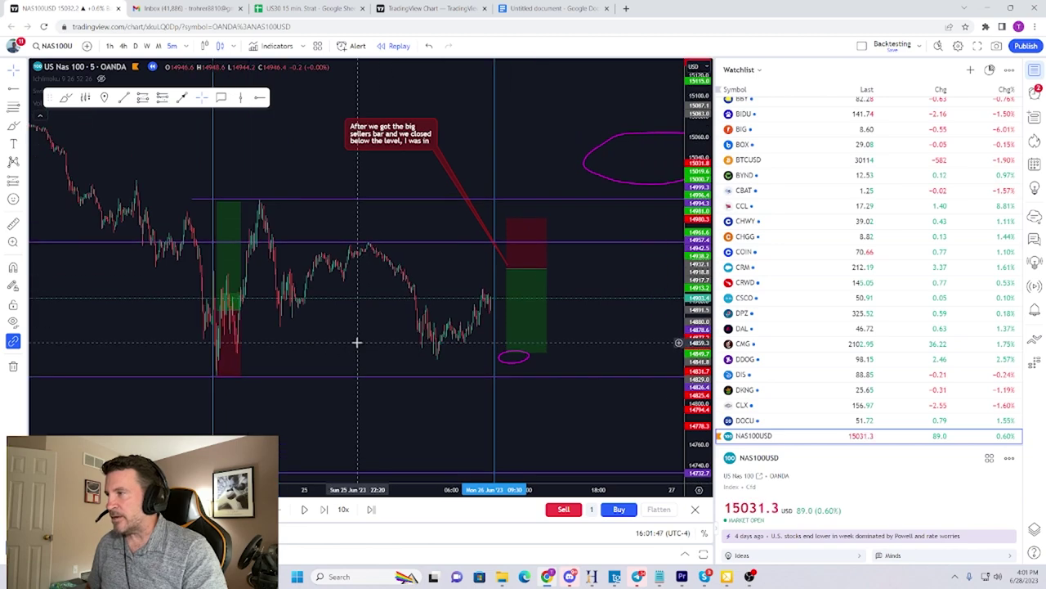
pyautogui.scroll(2, 360, 333)
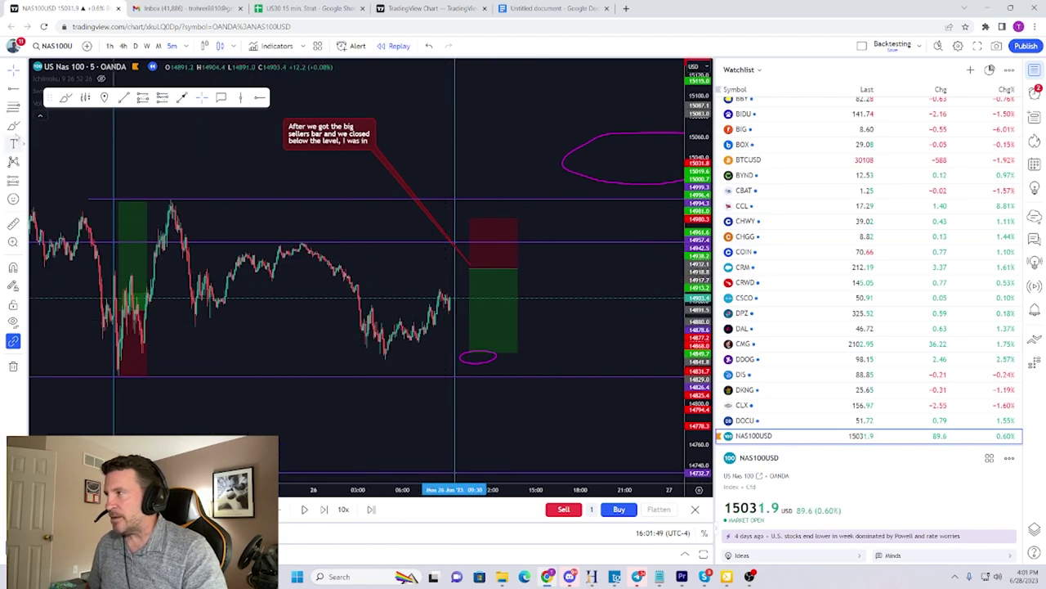
pyautogui.moveTo(438, 287)
pyautogui.mouseDown()
pyautogui.moveTo(450, 288)
pyautogui.moveTo(437, 299)
pyautogui.mouseUp()
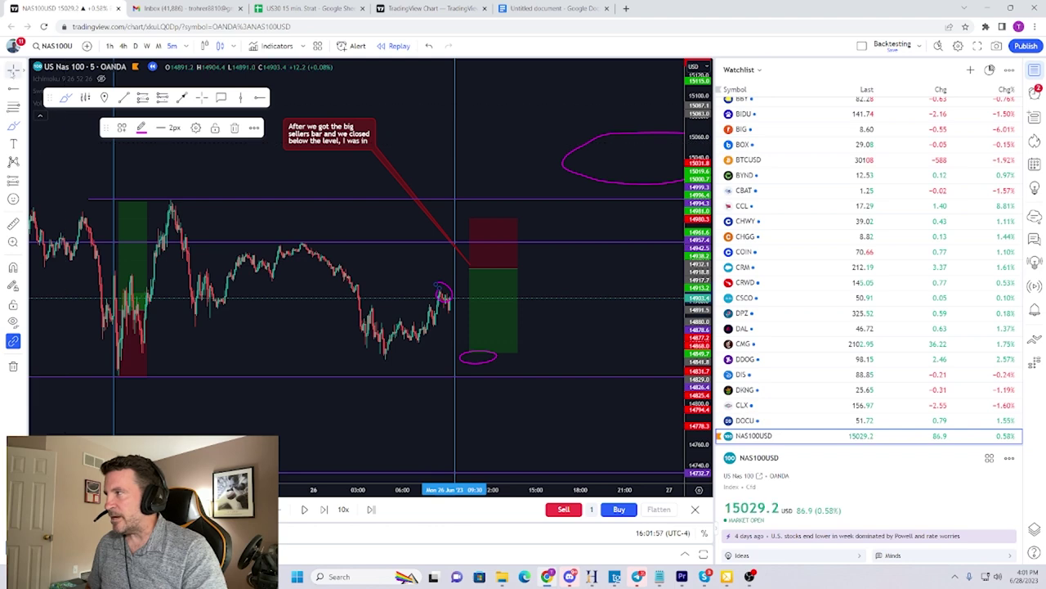
# Delete the brush loop around the latest swing high before the 26 June 09:30 session line
pyautogui.press('Delete')
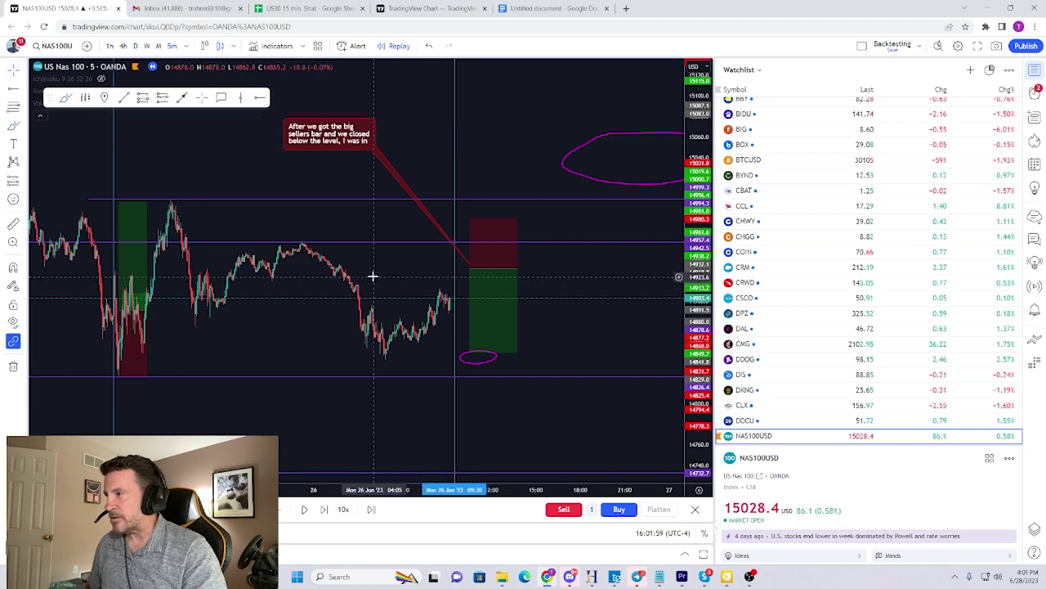
pyautogui.scroll(-2, 305, 252)
pyautogui.scroll(2, 310, 246)
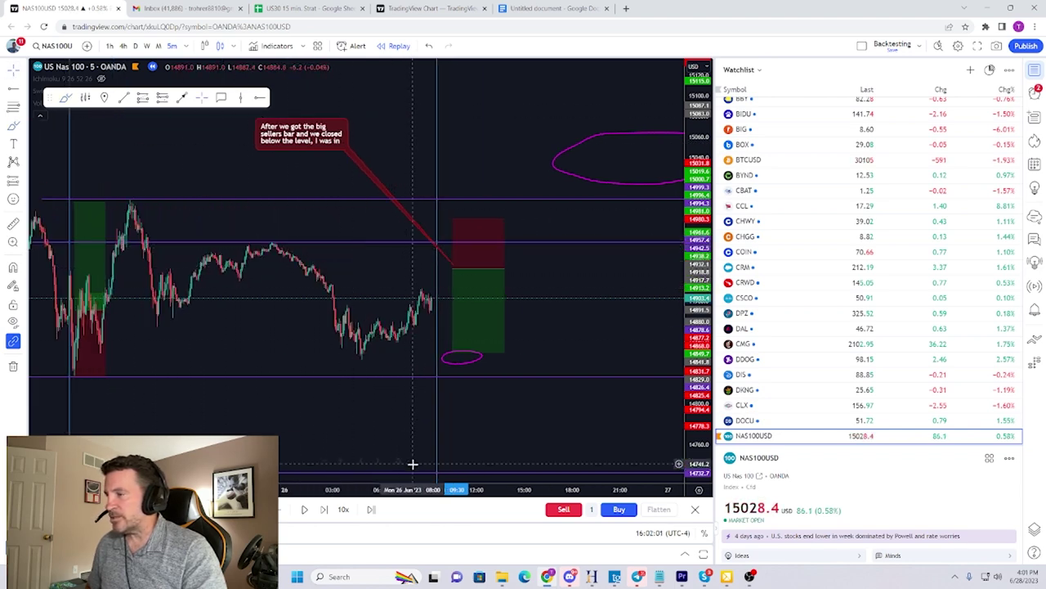
# Step the replay forward bar by bar through the first candles after the 26 June 09:30 open
pyautogui.click(324, 509)
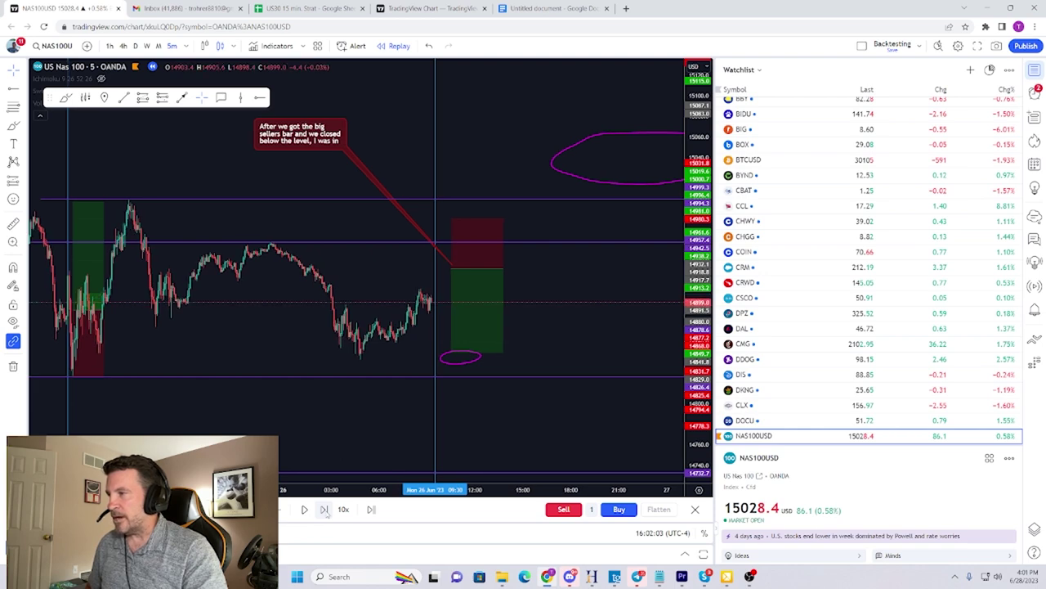
pyautogui.click(324, 509)
pyautogui.click(324, 509)
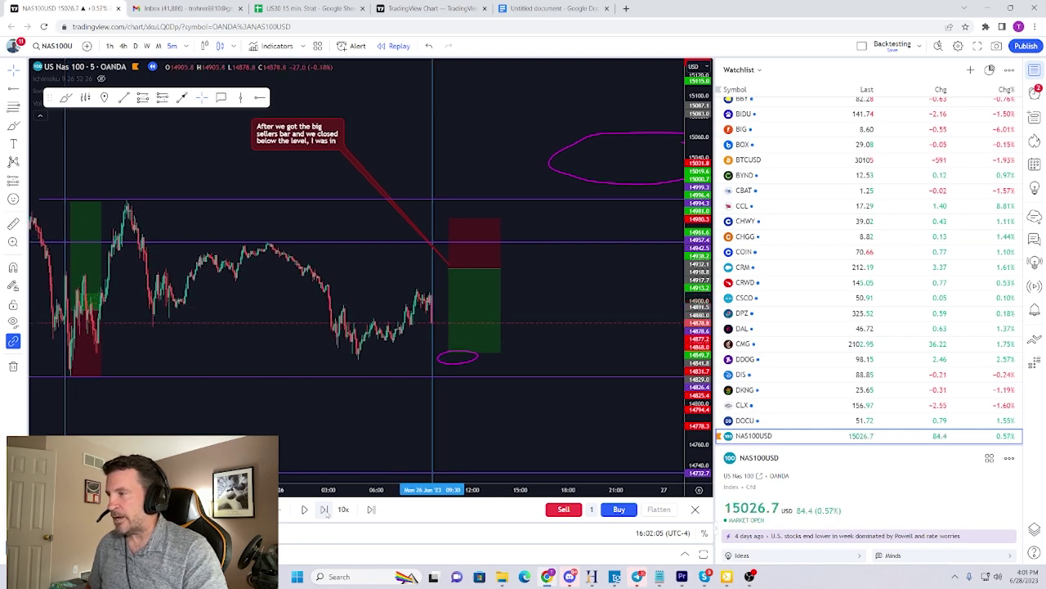
pyautogui.click(323, 509)
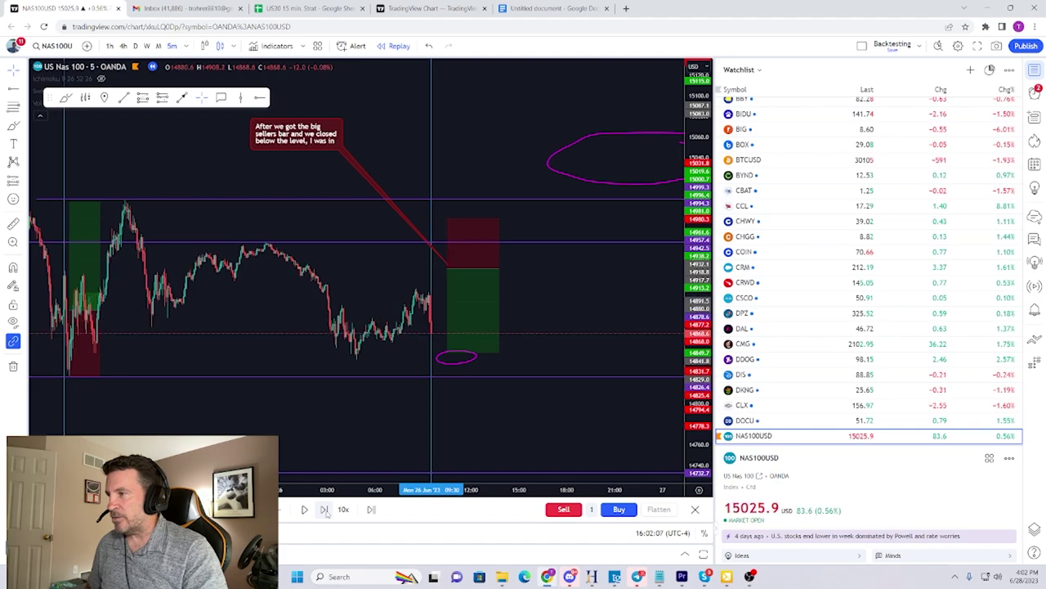
pyautogui.moveTo(395, 264); pyautogui.dragTo(432, 256)
pyautogui.scroll(3, 431, 264)
pyautogui.scroll(-2, 374, 273)
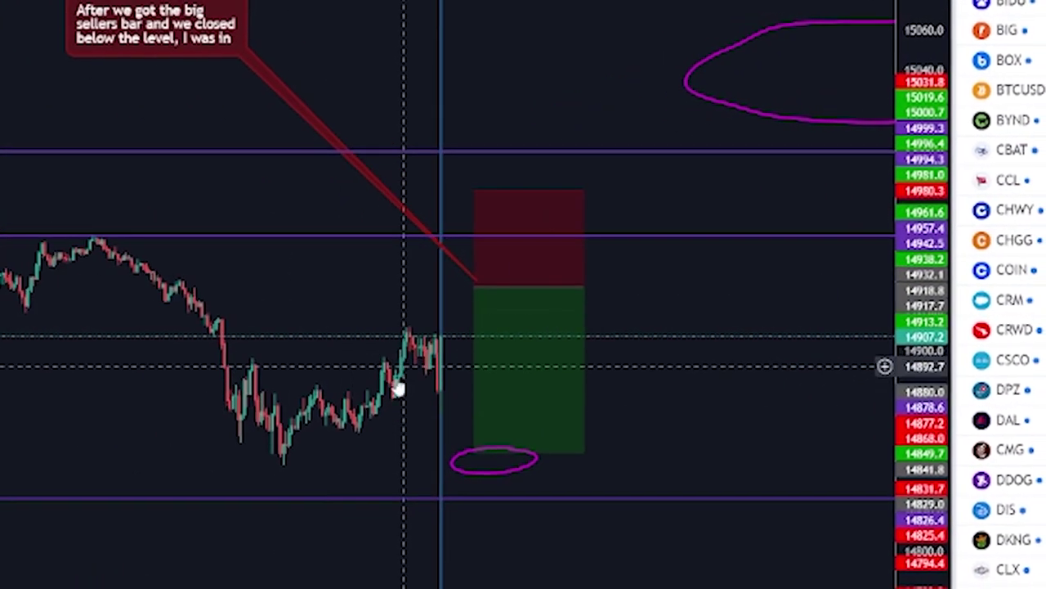
# Brush a small loop around the 26 June session high at the 14999.3 level
pyautogui.click(461, 451)
pyautogui.moveTo(435, 444); pyautogui.dragTo(460, 421)
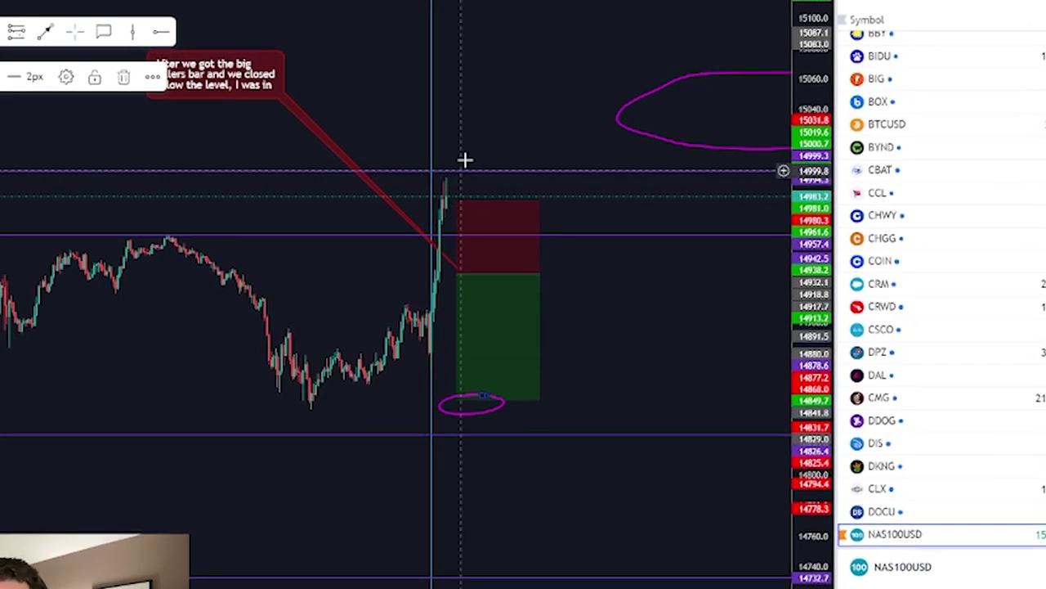
pyautogui.click(1, 182)
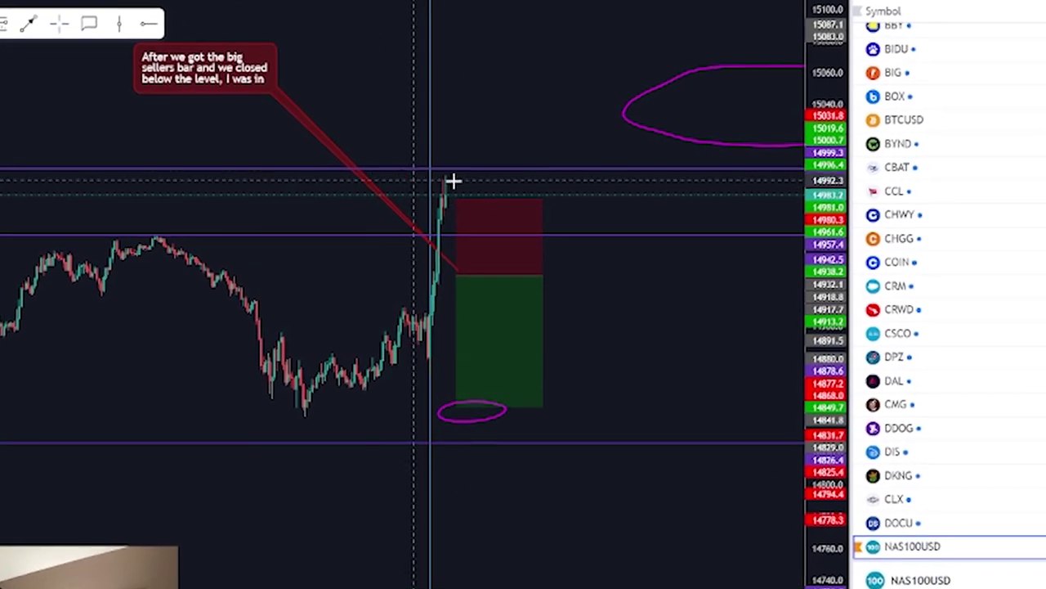
pyautogui.click(439, 197)
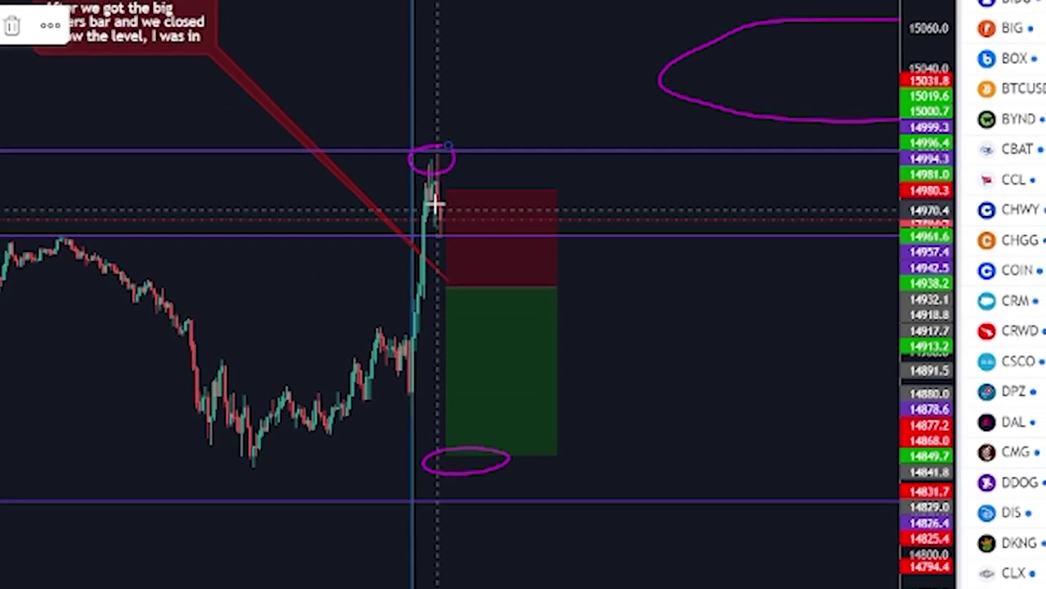
# Move the session-high brush loop down to the short position's stop area and raise the position's stop to 14981.1
pyautogui.scroll(4, 451, 207)
pyautogui.moveTo(313, 57); pyautogui.dragTo(643, 76)
pyautogui.moveTo(258, 72); pyautogui.dragTo(511, 164)
pyautogui.scroll(2, 585, 229)
pyautogui.moveTo(882, 419); pyautogui.dragTo(881, 220)
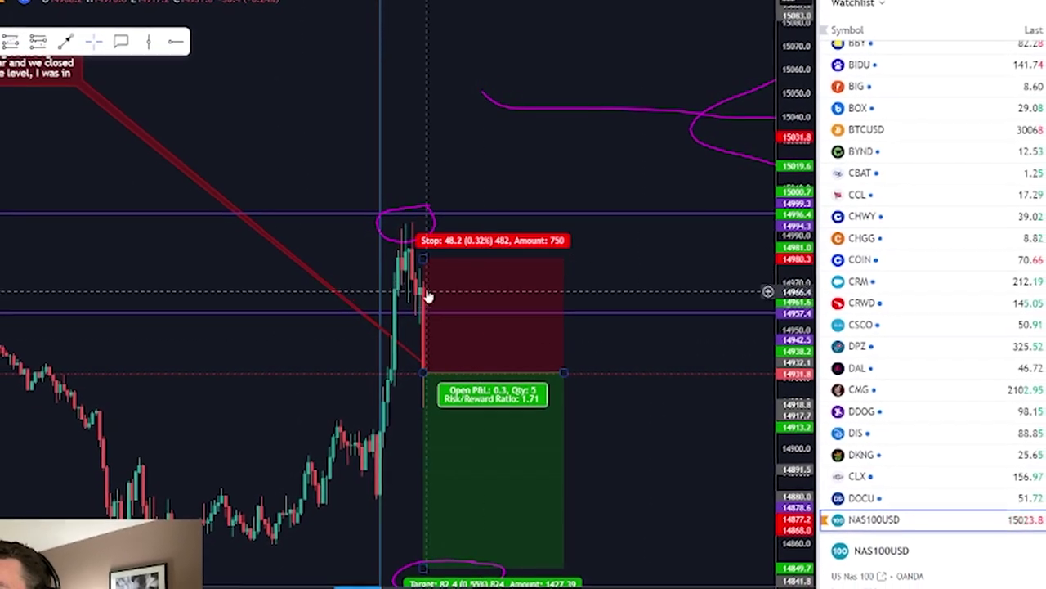
pyautogui.moveTo(400, 212)
pyautogui.mouseDown()
pyautogui.moveTo(446, 235)
pyautogui.moveTo(416, 268)
pyautogui.moveTo(405, 212)
pyautogui.moveTo(421, 219)
pyautogui.moveTo(416, 271)
pyautogui.moveTo(431, 250)
pyautogui.mouseUp()
pyautogui.click(507, 273)
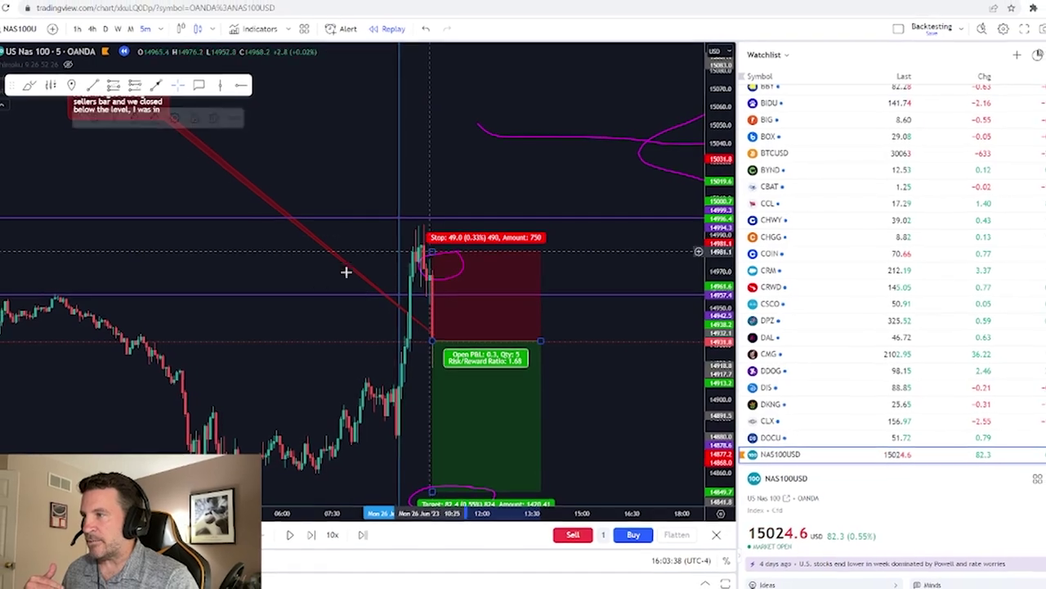
# Raise the 26 June short position's target to 14858.7
pyautogui.click(342, 279)
pyautogui.moveTo(321, 354); pyautogui.dragTo(299, 250)
pyautogui.moveTo(409, 374); pyautogui.dragTo(420, 354)
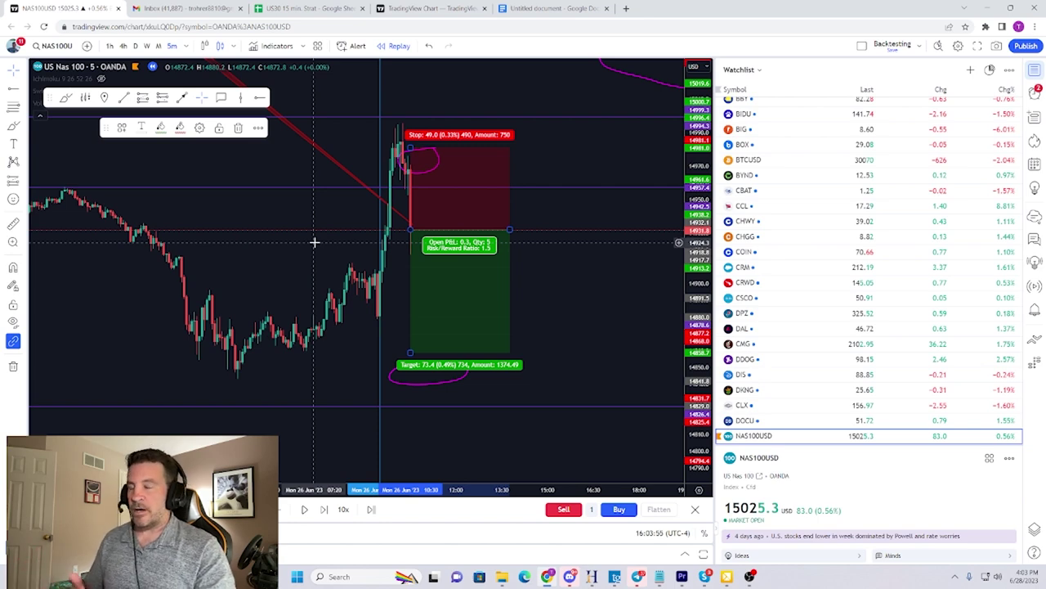
# Step the replay forward bar by bar through the 26 June short trade, past its target level
pyautogui.scroll(-1, 315, 246)
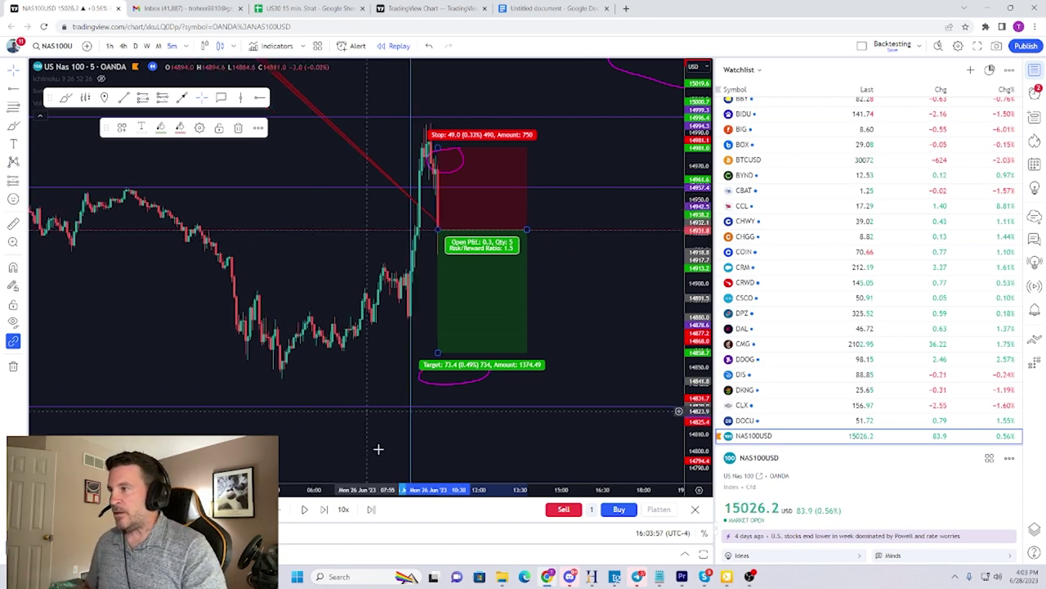
pyautogui.click(325, 515)
pyautogui.click(325, 514)
pyautogui.click(326, 514)
pyautogui.click(325, 514)
pyautogui.click(325, 515)
pyautogui.click(325, 514)
pyautogui.click(326, 514)
pyautogui.click(325, 514)
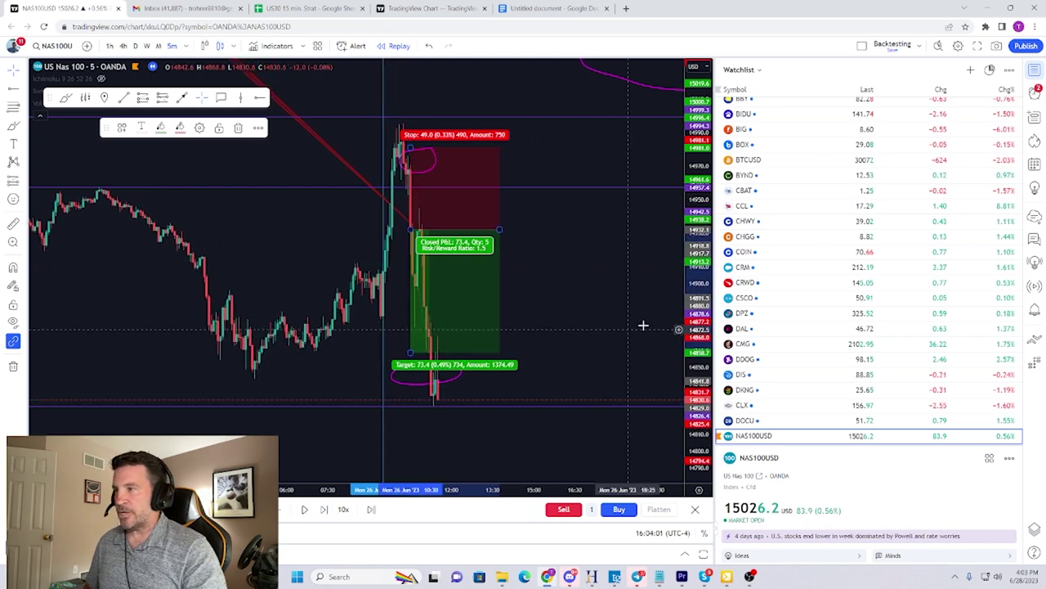
pyautogui.moveTo(700, 286); pyautogui.dragTo(699, 425)
pyautogui.scroll(-1, 572, 354)
pyautogui.click(329, 276)
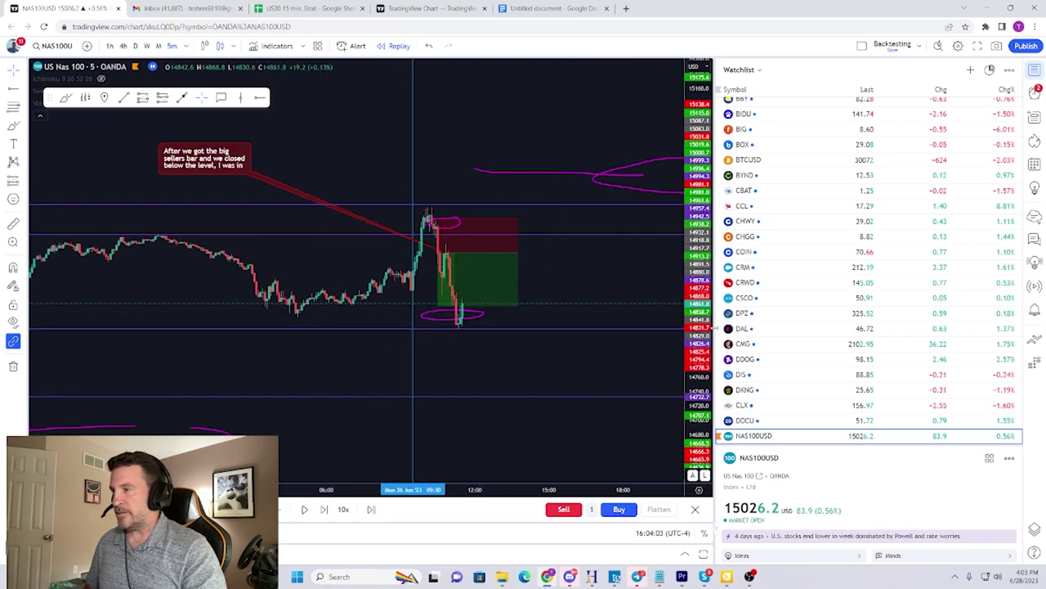
pyautogui.moveTo(707, 325); pyautogui.dragTo(704, 160)
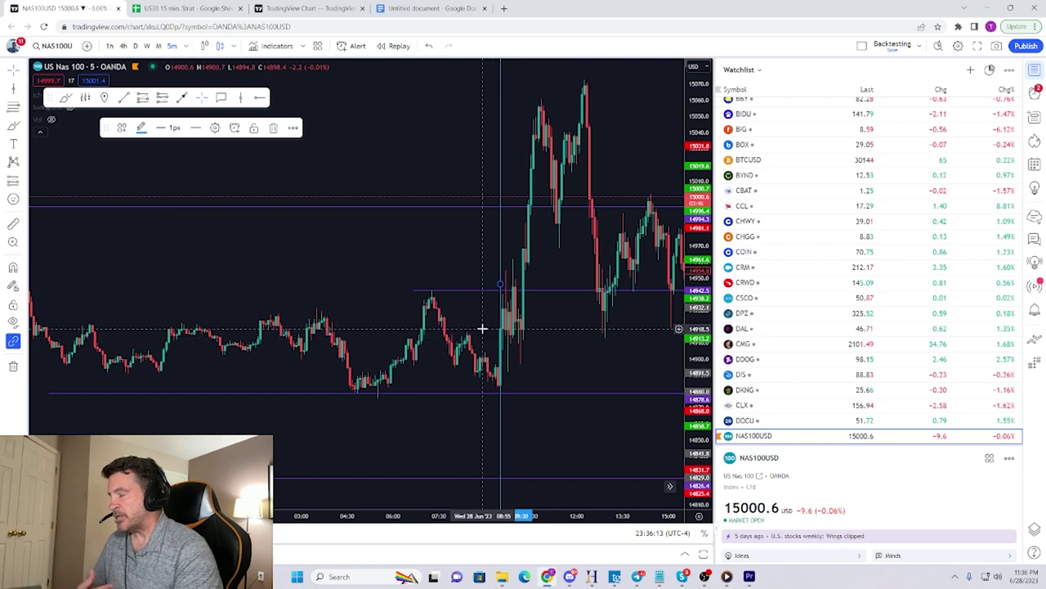
# Examine the 27 June high, the overnight range and the horizontal levels around the 28 June 09:30 open
pyautogui.scroll(2, 433, 298)
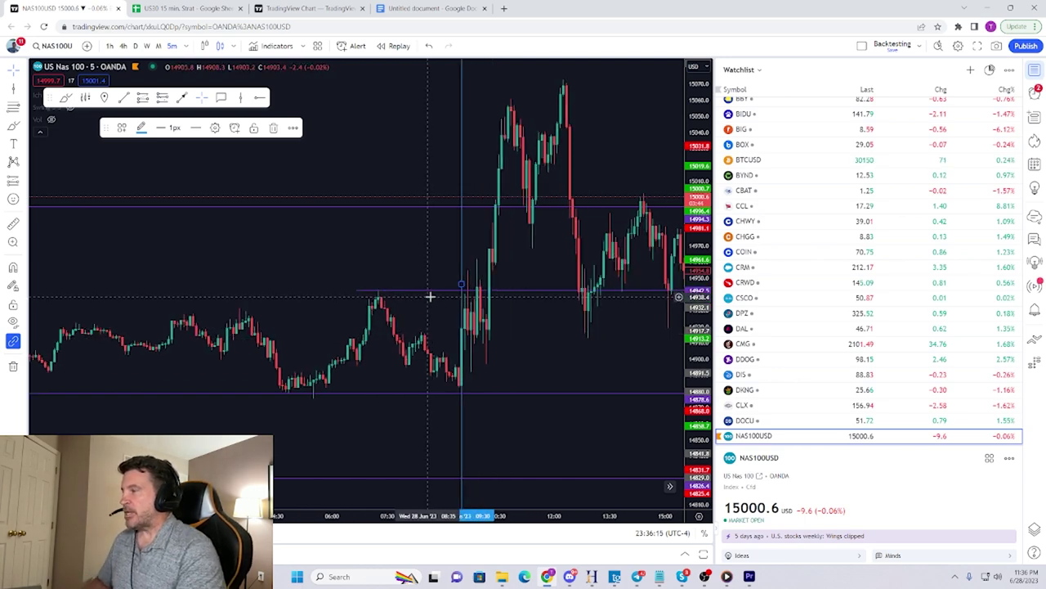
pyautogui.scroll(1, 432, 294)
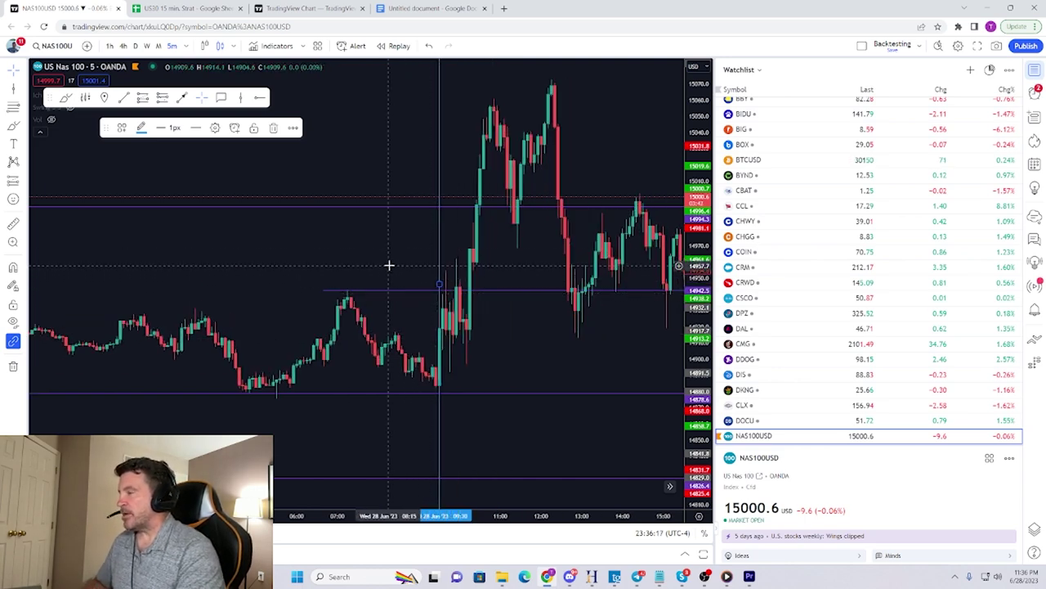
pyautogui.scroll(-1, 343, 242)
pyautogui.scroll(-4, 360, 247)
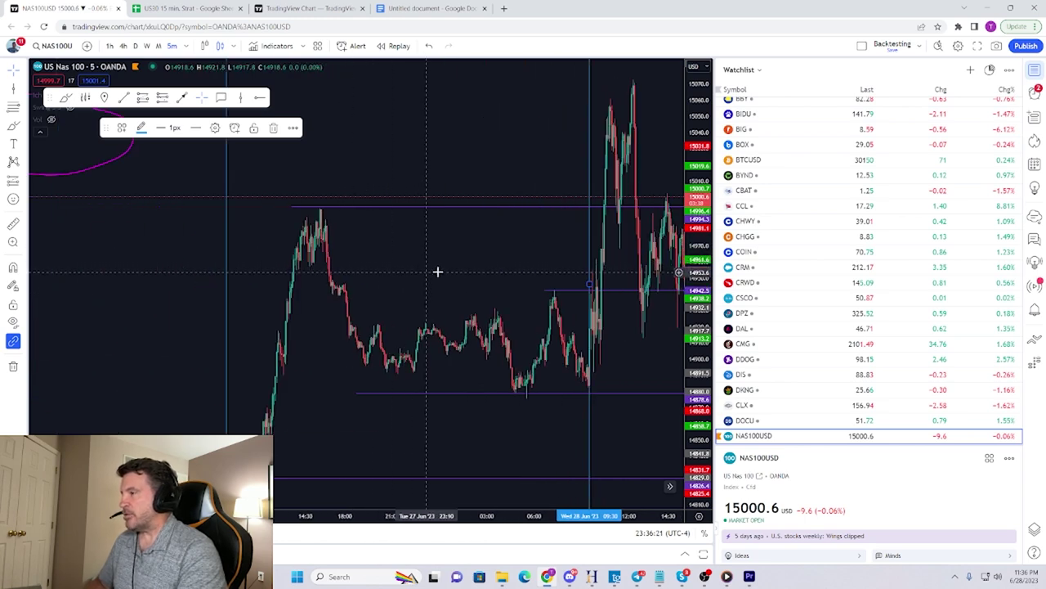
pyautogui.scroll(1, 453, 271)
pyautogui.moveTo(470, 276); pyautogui.dragTo(385, 273)
pyautogui.scroll(1, 401, 267)
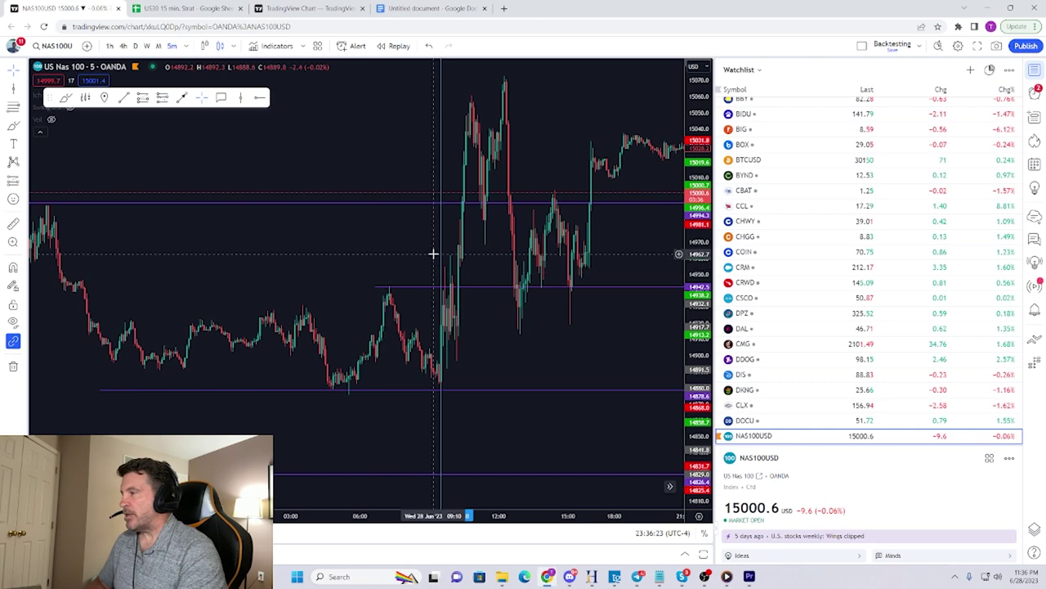
pyautogui.scroll(5, 421, 254)
pyautogui.moveTo(286, 255); pyautogui.dragTo(543, 253)
pyautogui.scroll(3, 529, 257)
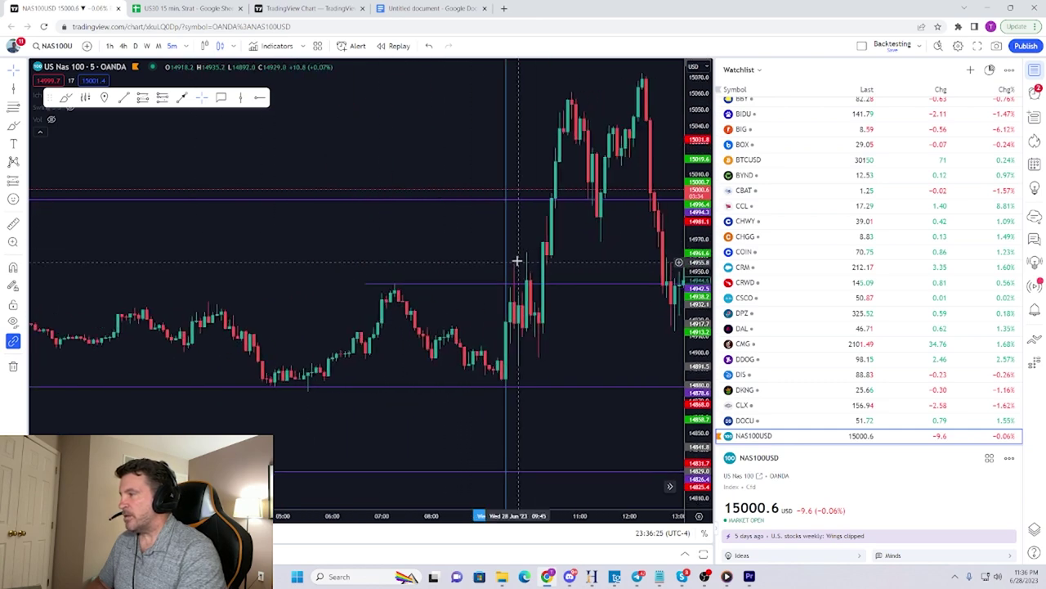
pyautogui.scroll(-6, 378, 246)
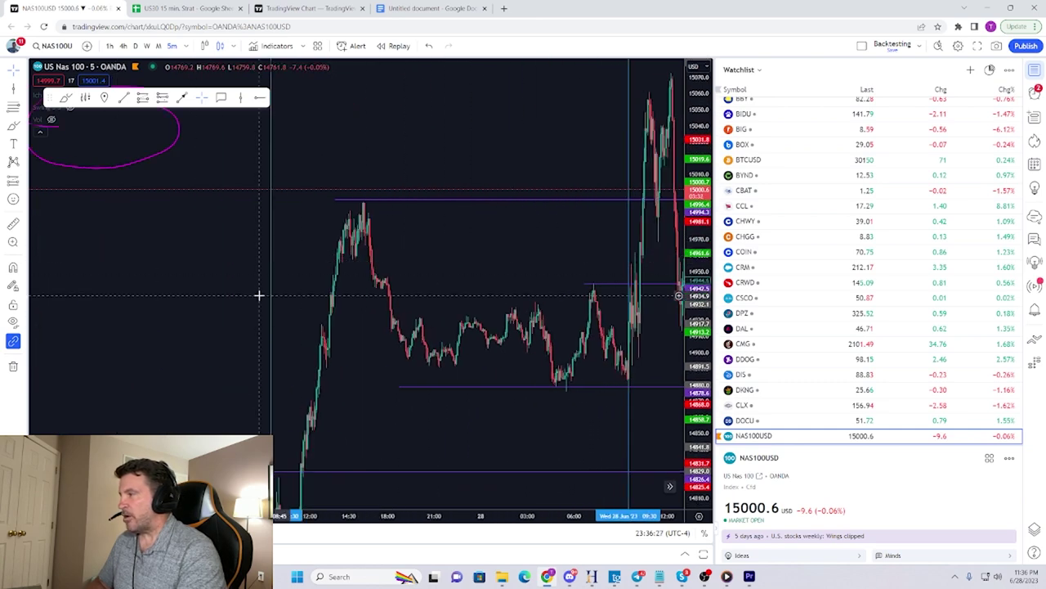
pyautogui.moveTo(222, 349); pyautogui.dragTo(283, 259)
pyautogui.scroll(5, 286, 279)
pyautogui.moveTo(407, 190); pyautogui.dragTo(249, 309)
pyautogui.scroll(-2, 286, 253)
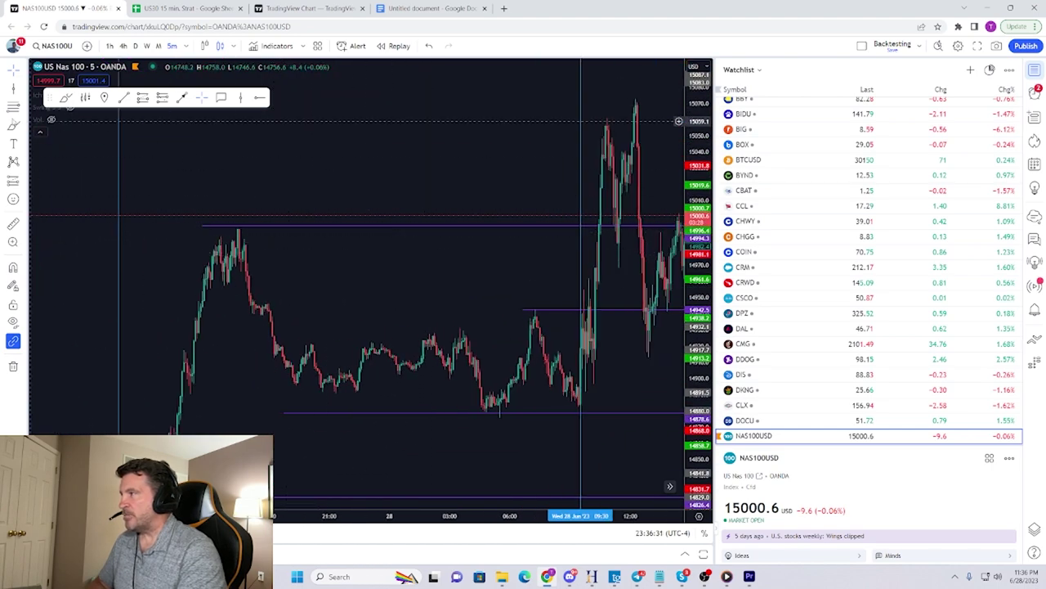
# Brush loops around the 14994.3 level and the 28 June pre-open swing high at 14942.5
pyautogui.moveTo(482, 215); pyautogui.dragTo(527, 222)
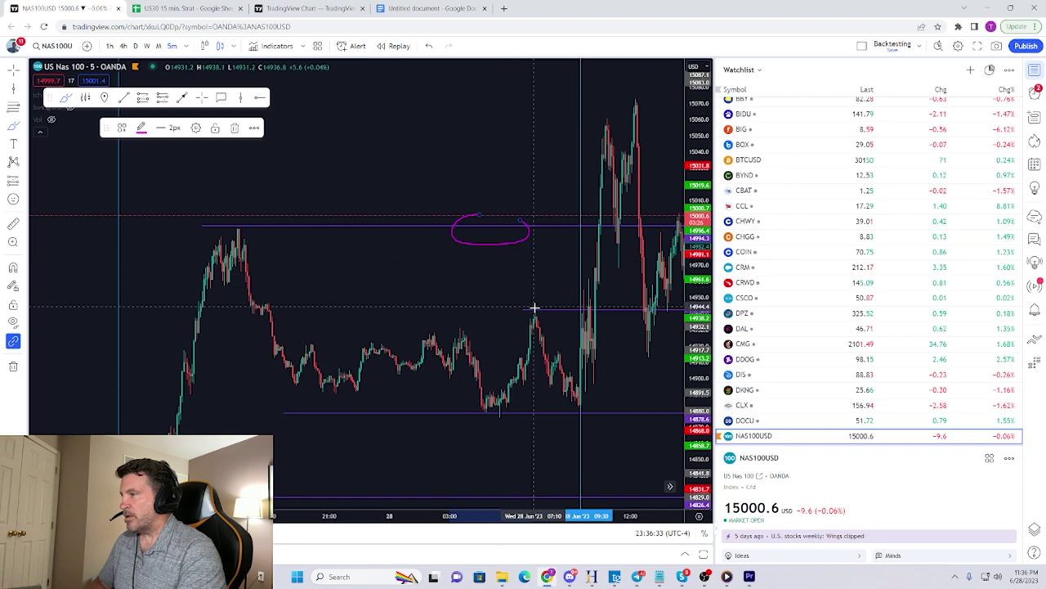
pyautogui.moveTo(561, 299)
pyautogui.mouseDown()
pyautogui.moveTo(523, 309)
pyautogui.moveTo(561, 302)
pyautogui.mouseUp()
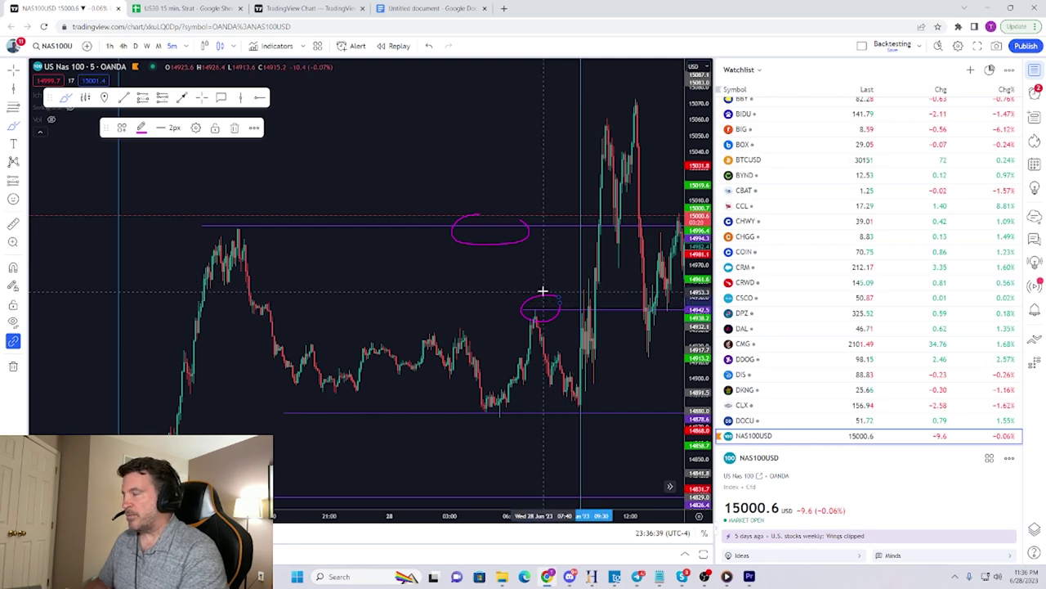
pyautogui.scroll(1, 498, 323)
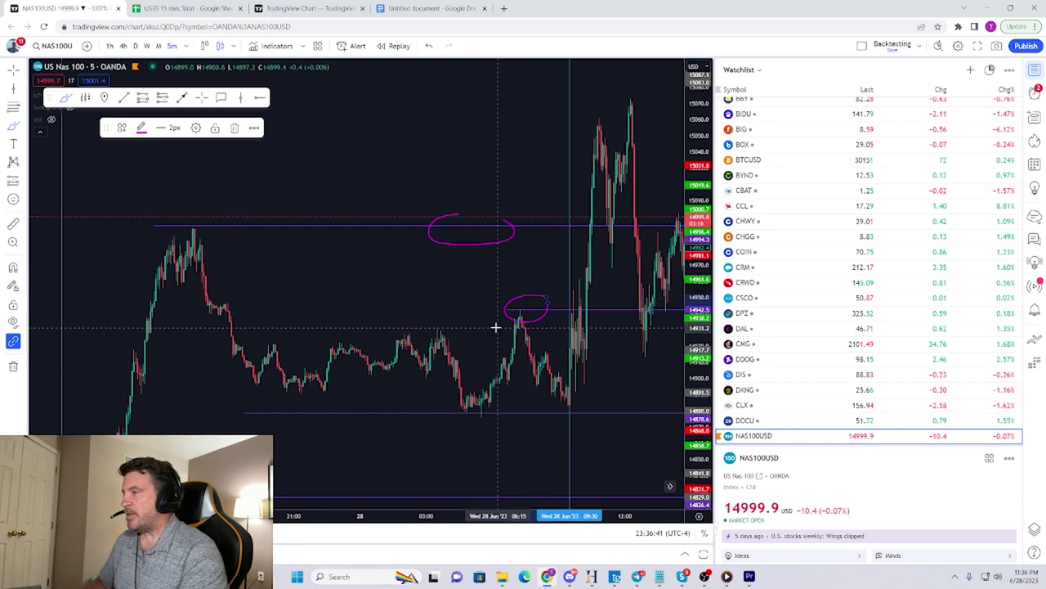
pyautogui.scroll(4, 490, 404)
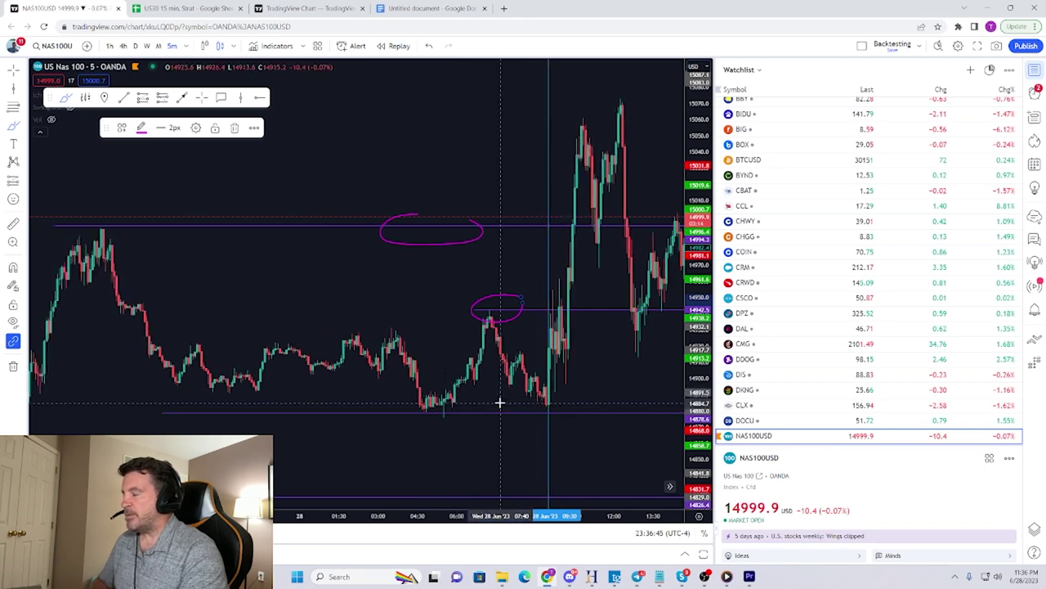
pyautogui.scroll(1, 502, 404)
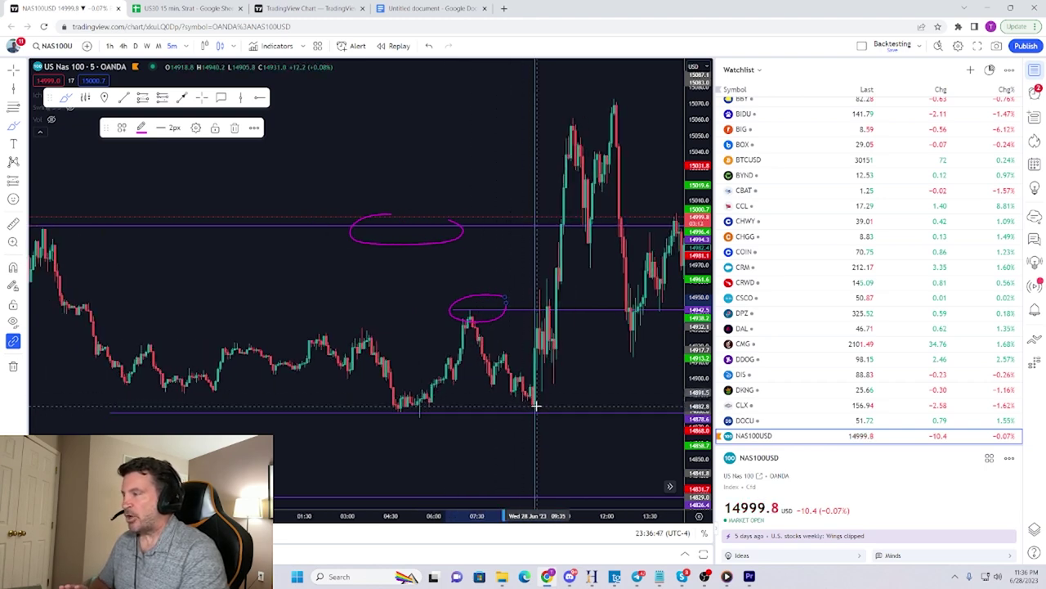
# Start bar replay just before the 28 June 09:30 session line
pyautogui.click(389, 47)
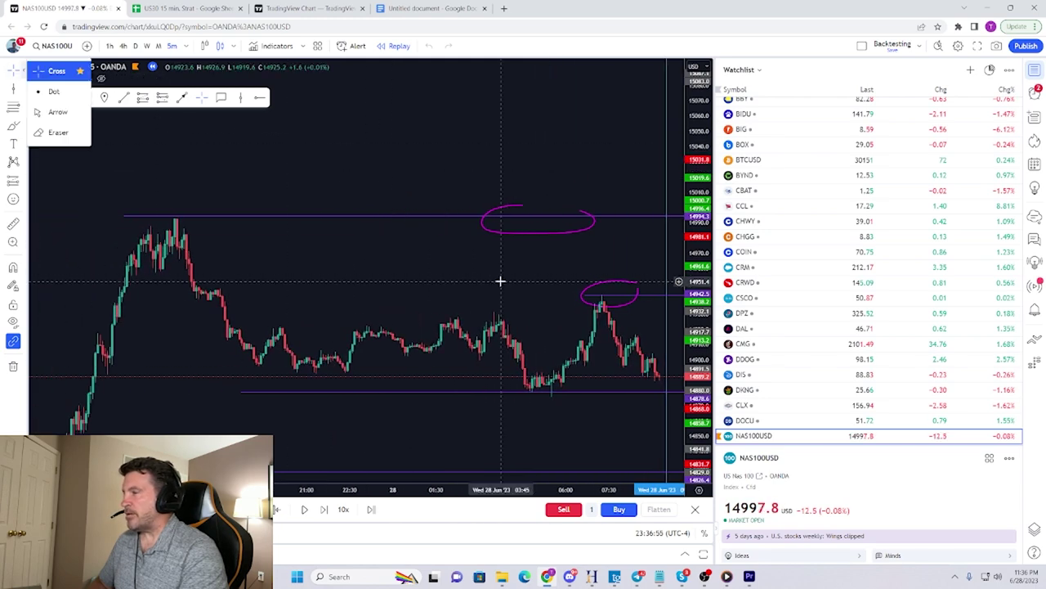
pyautogui.scroll(3, 511, 282)
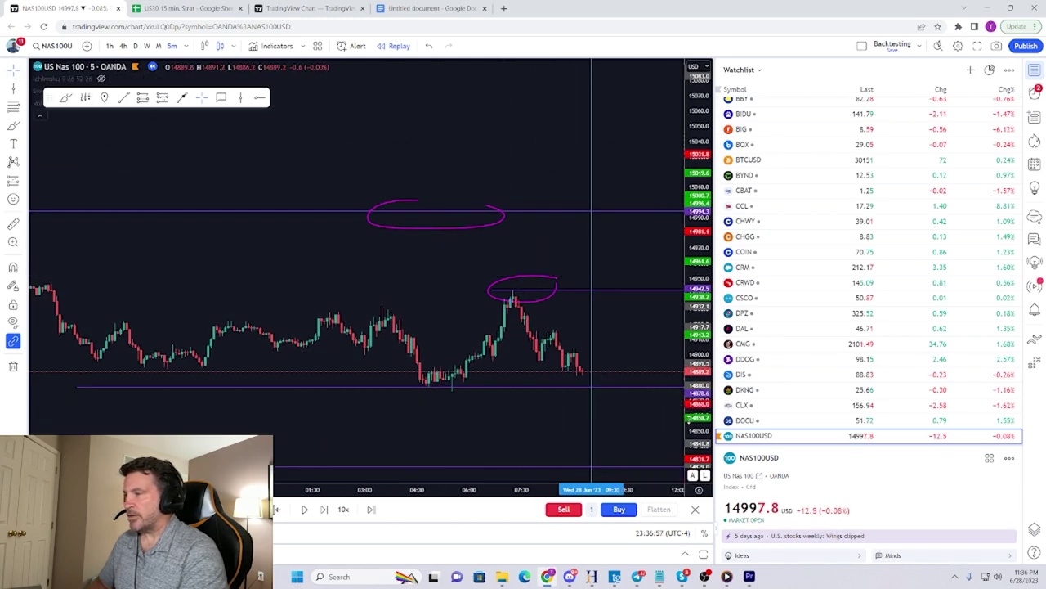
pyautogui.scroll(4, 572, 343)
pyautogui.scroll(-5, 604, 352)
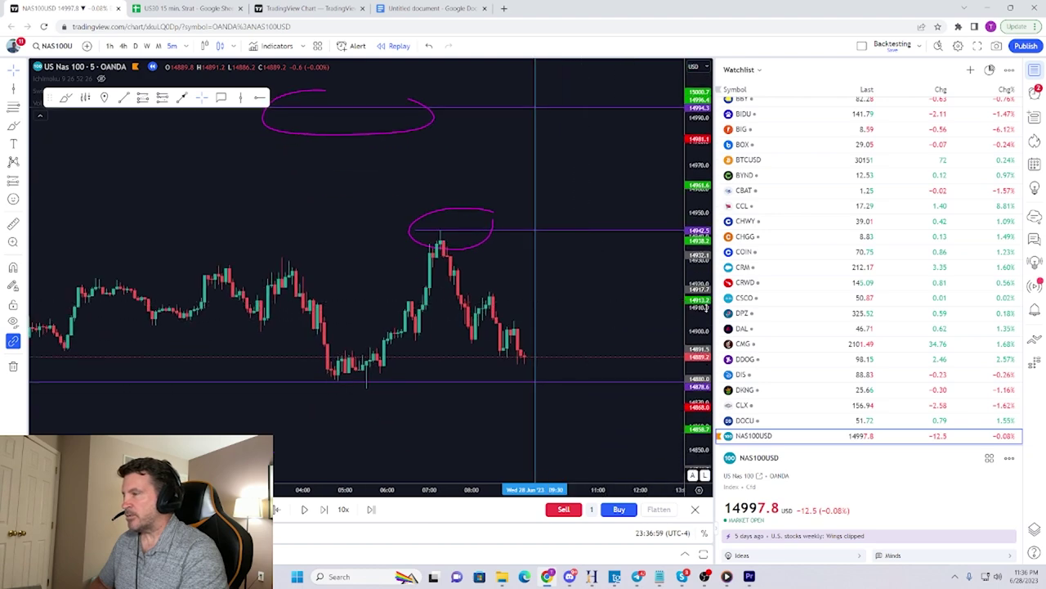
pyautogui.scroll(1, 586, 373)
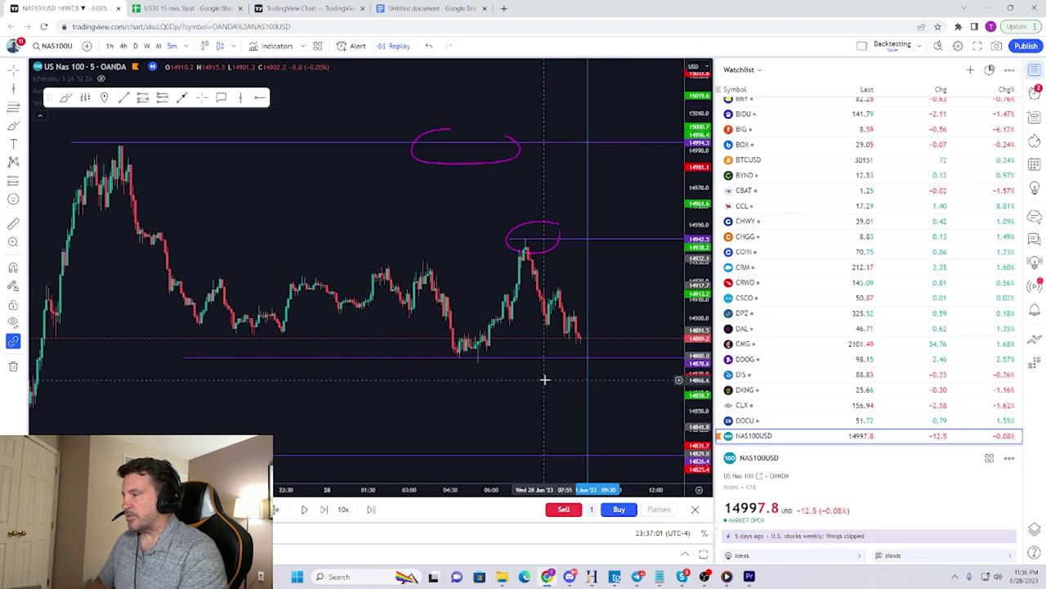
# Step the replay forward bar by bar through the 28 June 09:30 opening candle
pyautogui.click(324, 509)
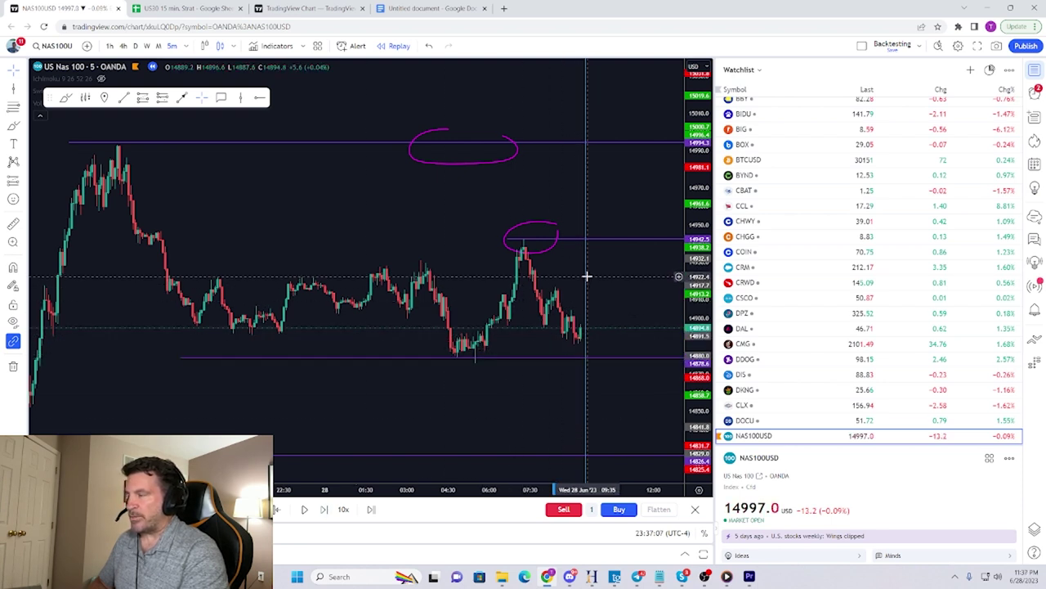
pyautogui.moveTo(624, 206); pyautogui.dragTo(595, 213)
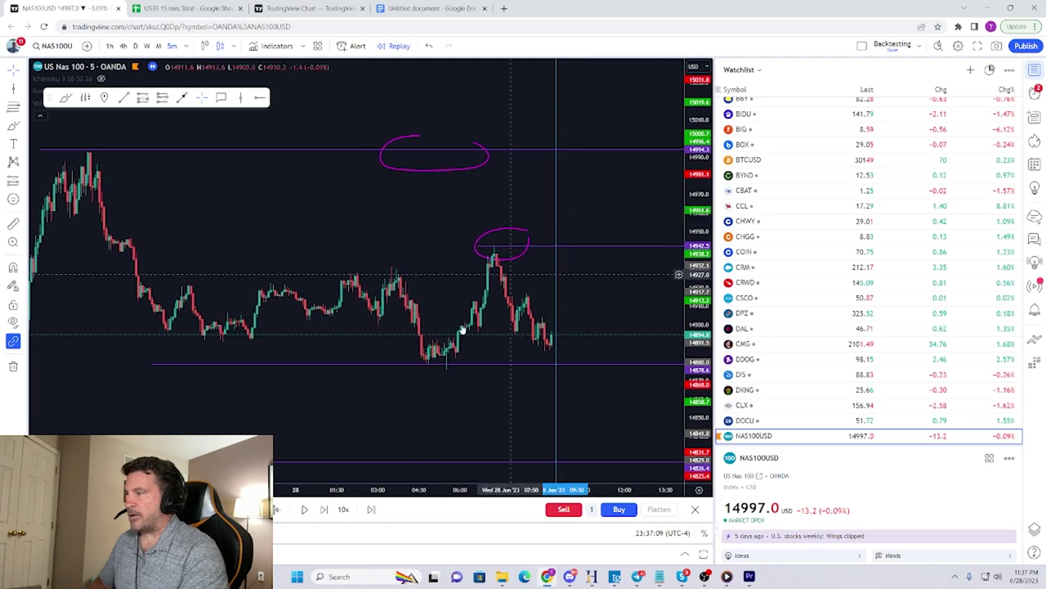
pyautogui.click(324, 509)
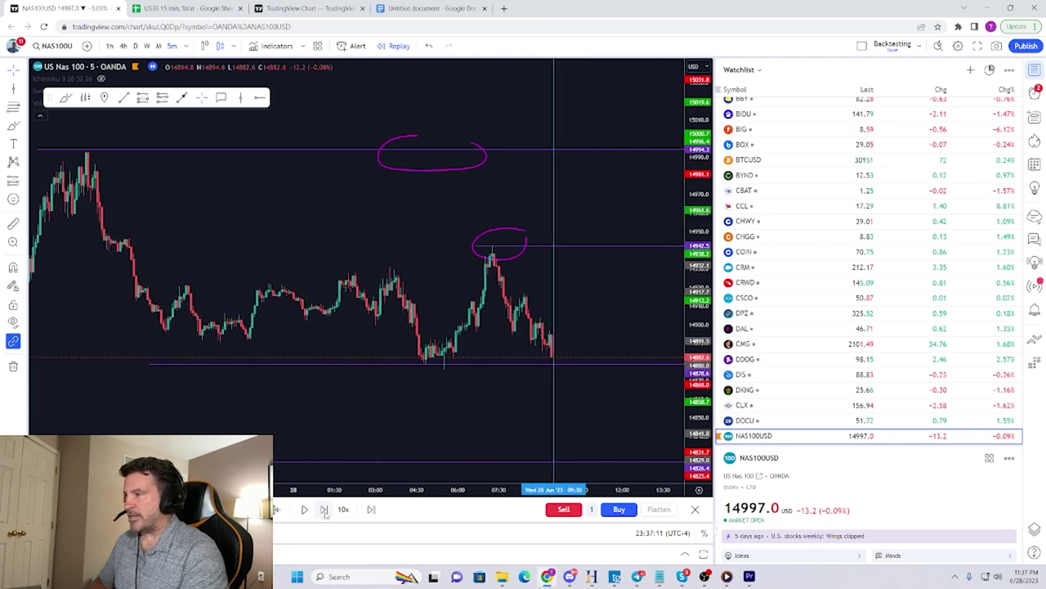
pyautogui.click(324, 509)
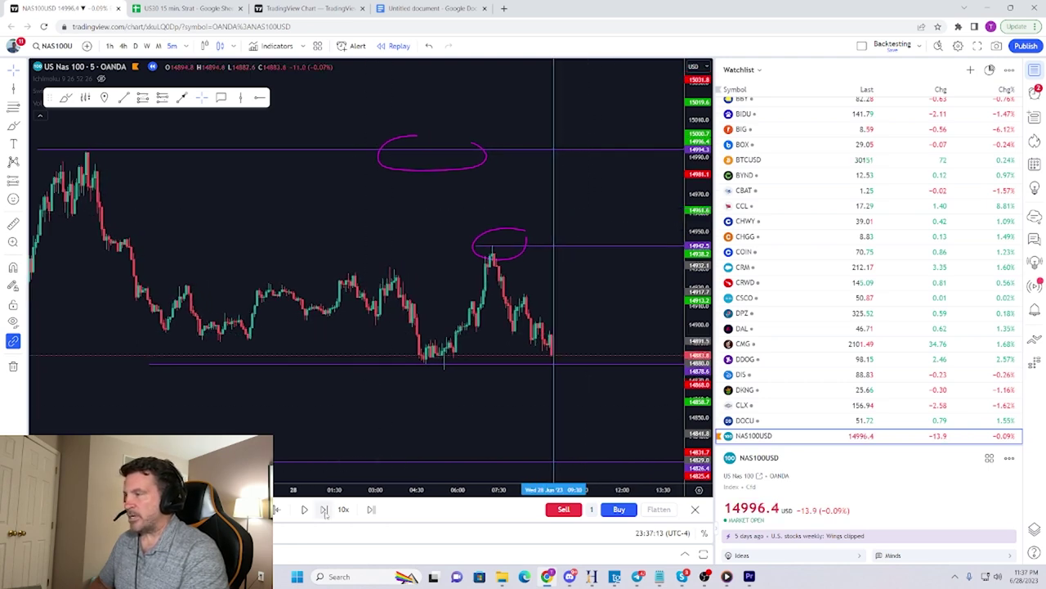
pyautogui.click(324, 510)
pyautogui.click(324, 510)
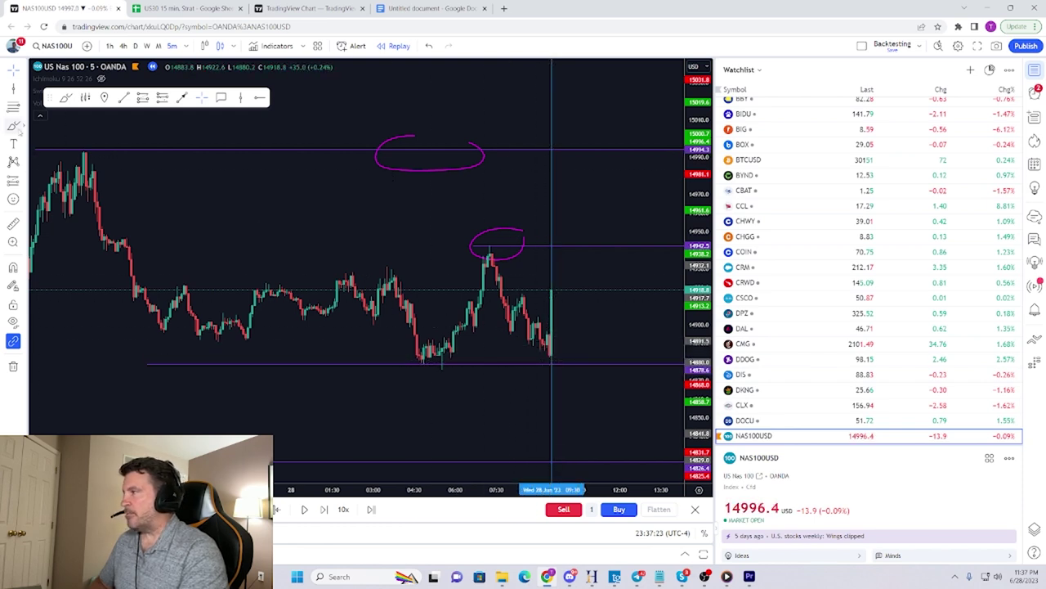
# Brush a loop around the pre-open low at the 14878.6 level and trace the drop and rebound into the 09:30 candle
pyautogui.moveTo(473, 353)
pyautogui.mouseDown()
pyautogui.moveTo(400, 367)
pyautogui.moveTo(478, 360)
pyautogui.mouseUp()
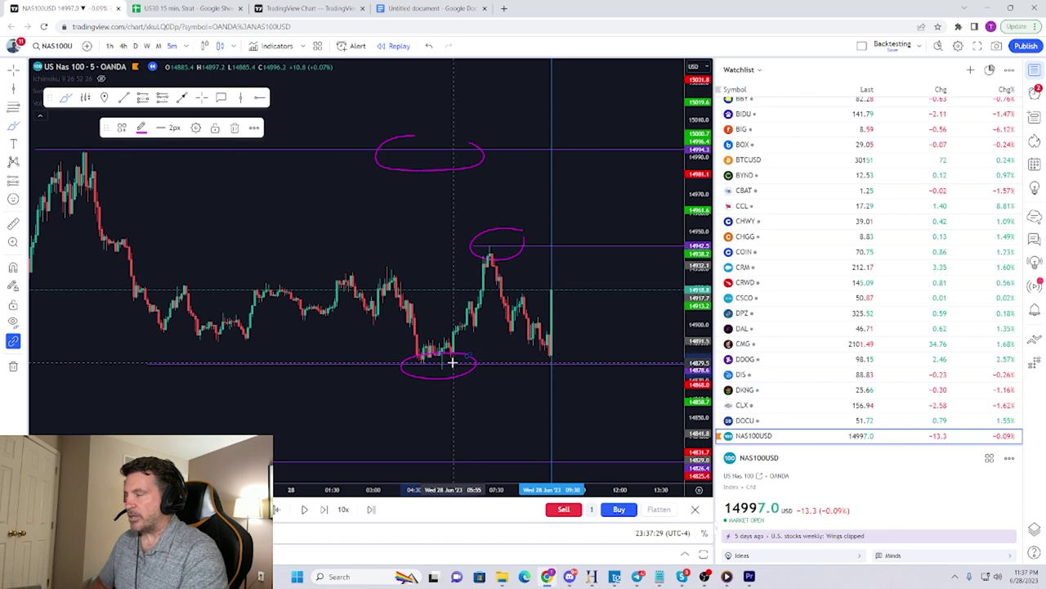
pyautogui.moveTo(448, 356)
pyautogui.mouseDown()
pyautogui.moveTo(425, 361)
pyautogui.moveTo(451, 357)
pyautogui.mouseUp()
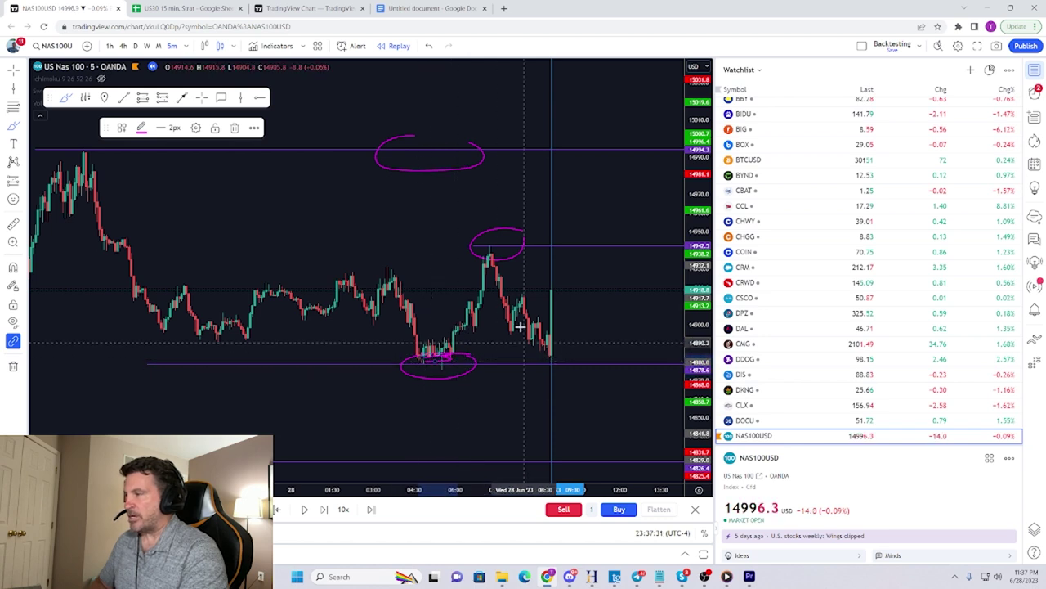
pyautogui.moveTo(495, 280); pyautogui.dragTo(517, 331)
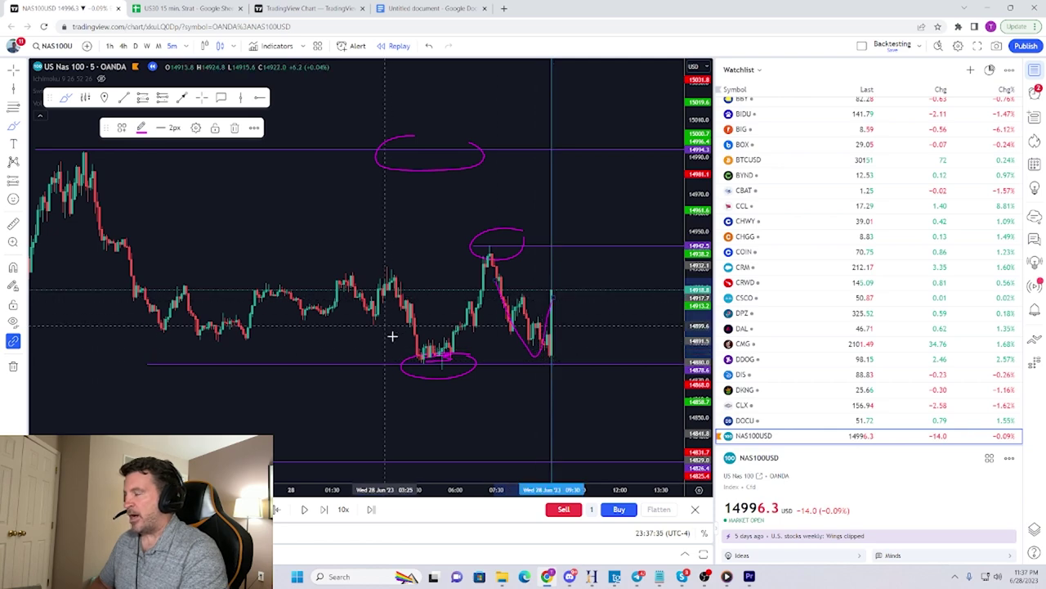
# Delete the brush marks around the pre-open low and along the move into the 28 June open
pyautogui.click(458, 357)
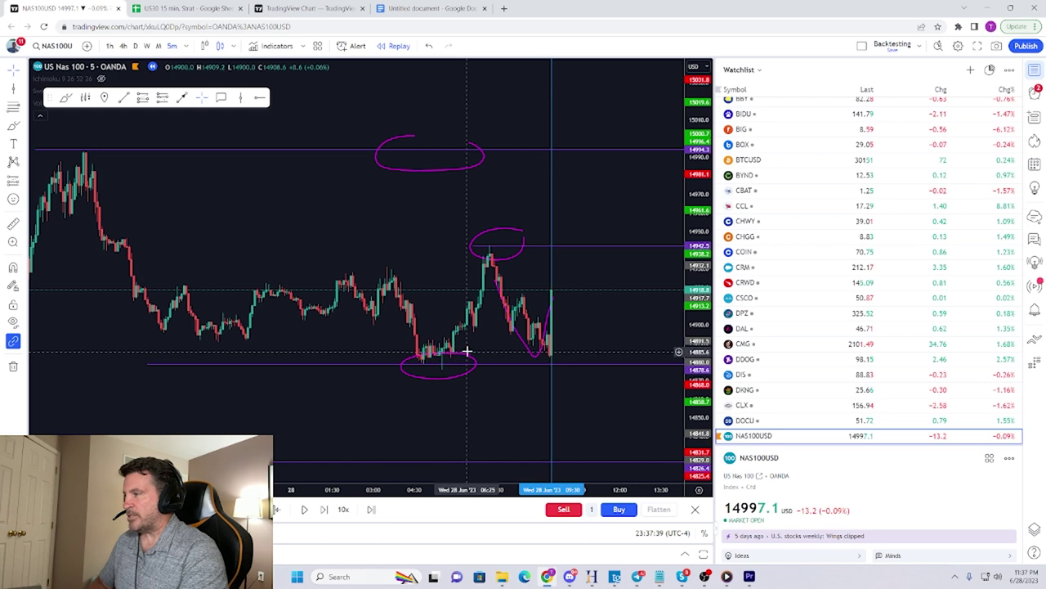
pyautogui.click(468, 357)
pyautogui.press('Delete')
pyautogui.click(515, 332)
pyautogui.press('Delete')
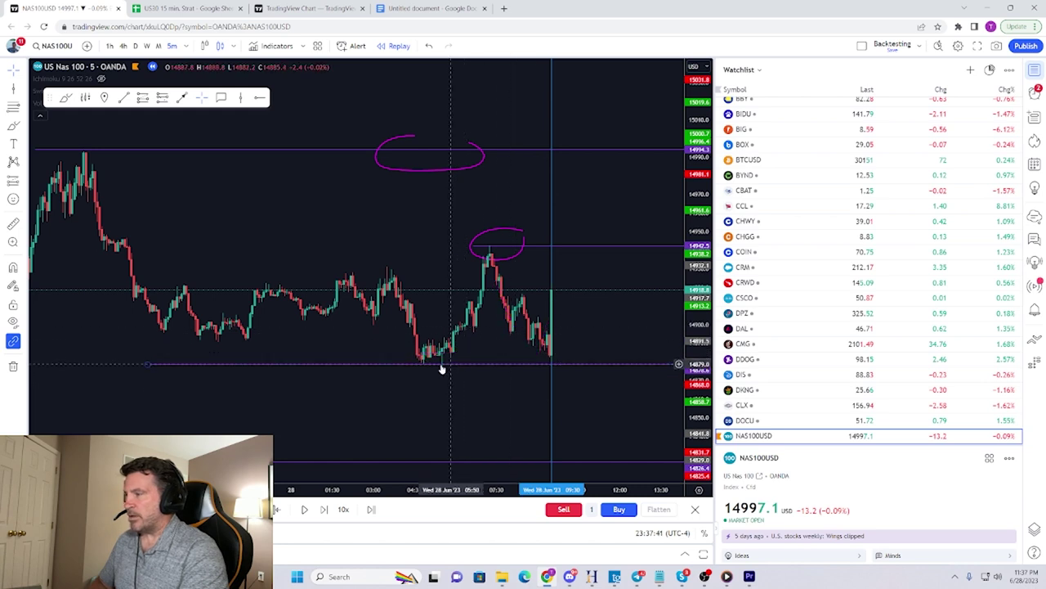
# Place a long position at the 28 June 09:30 candle with entry 14919.4, stop 14875.4 and target 14987.2
pyautogui.scroll(1, 312, 262)
pyautogui.click(25, 180)
pyautogui.click(61, 184)
pyautogui.click(540, 288)
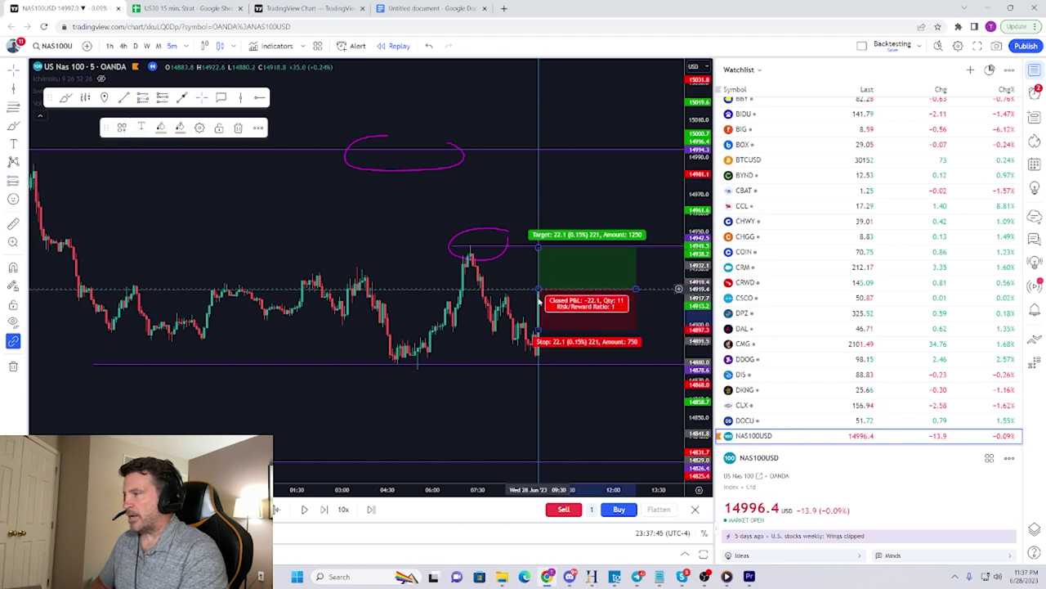
pyautogui.moveTo(538, 333); pyautogui.dragTo(547, 368)
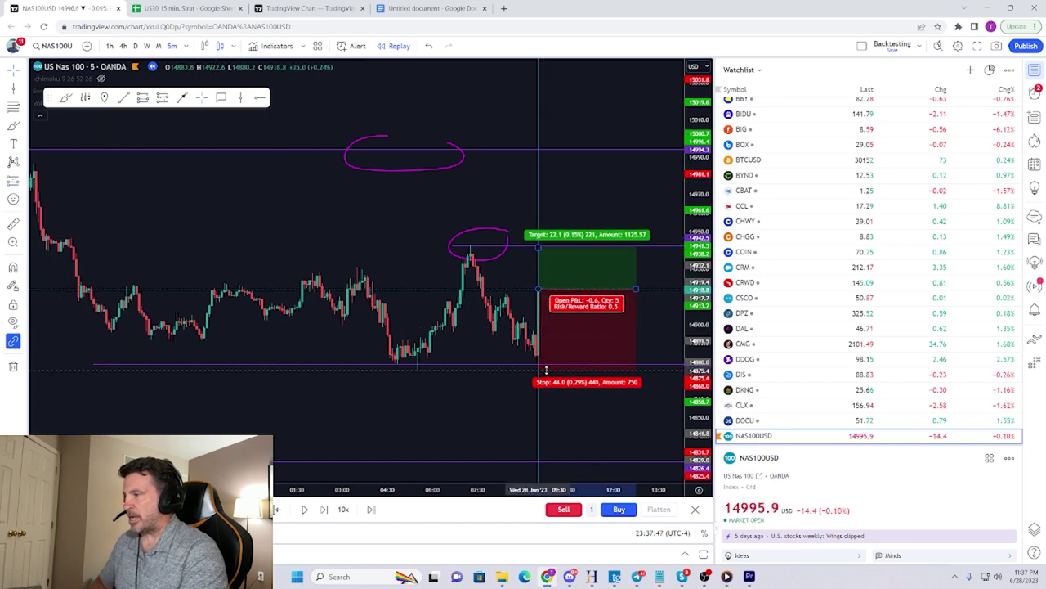
pyautogui.click(362, 240)
pyautogui.scroll(2, 361, 239)
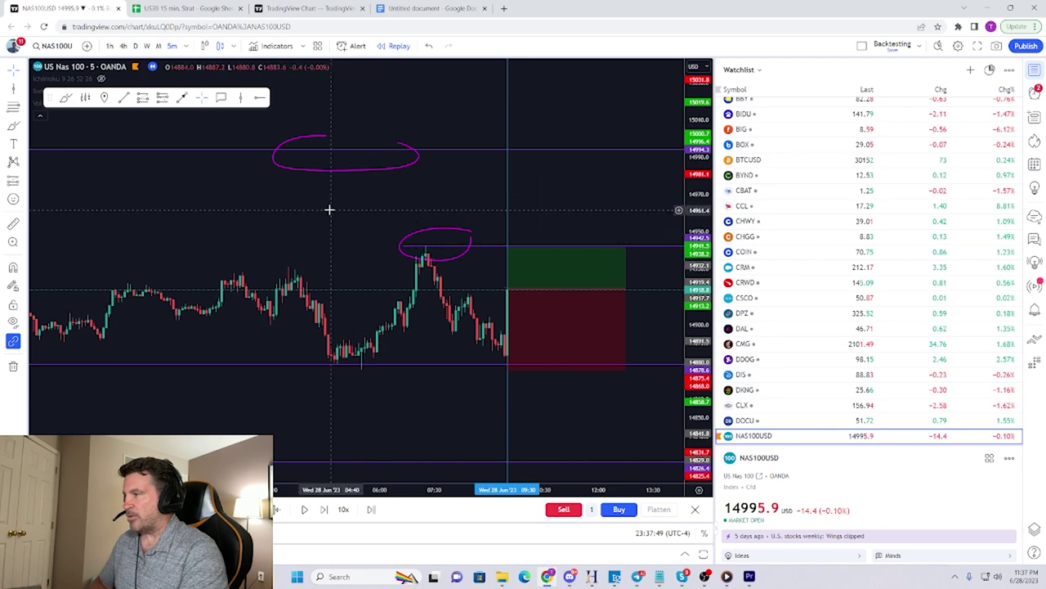
pyautogui.moveTo(332, 211); pyautogui.dragTo(249, 246)
pyautogui.moveTo(427, 284); pyautogui.dragTo(439, 198)
pyautogui.click(385, 218)
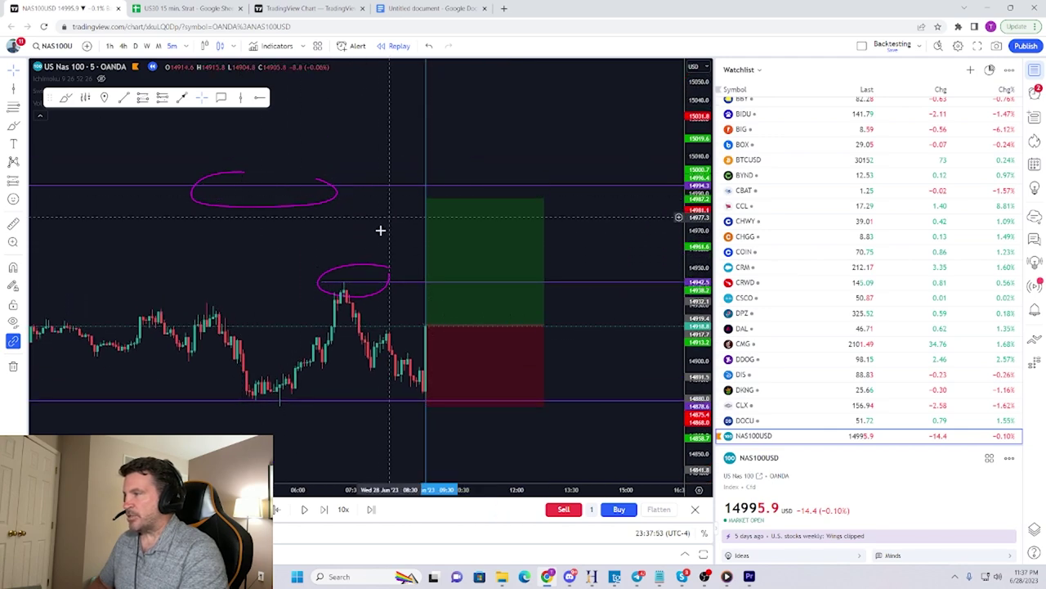
# Step the replay forward through the 28 June long trade and raise its target to 15000.6
pyautogui.click(324, 509)
pyautogui.click(323, 508)
pyautogui.click(324, 508)
pyautogui.click(439, 252)
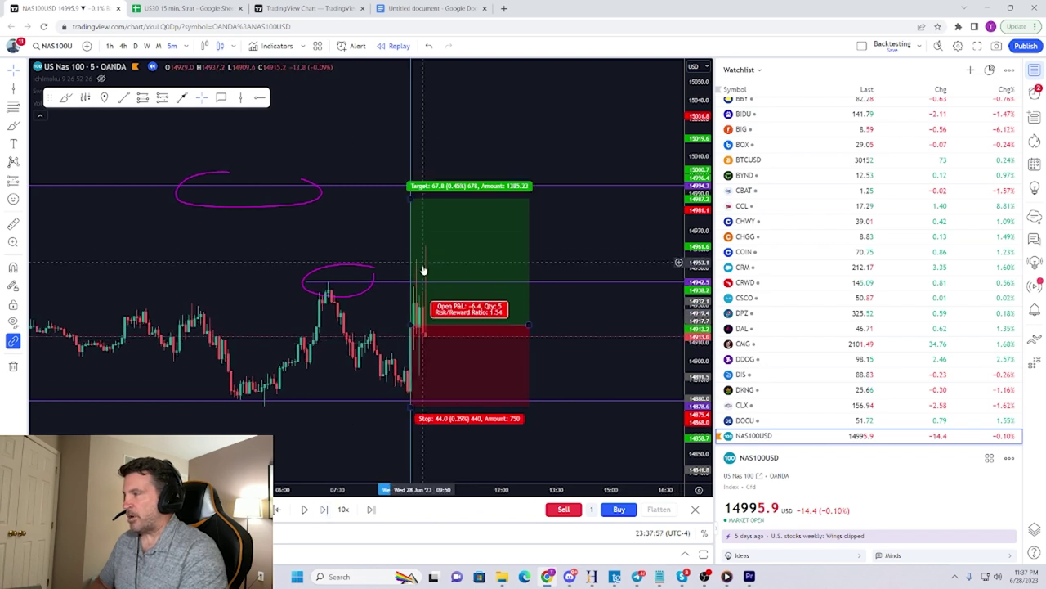
pyautogui.click(397, 290)
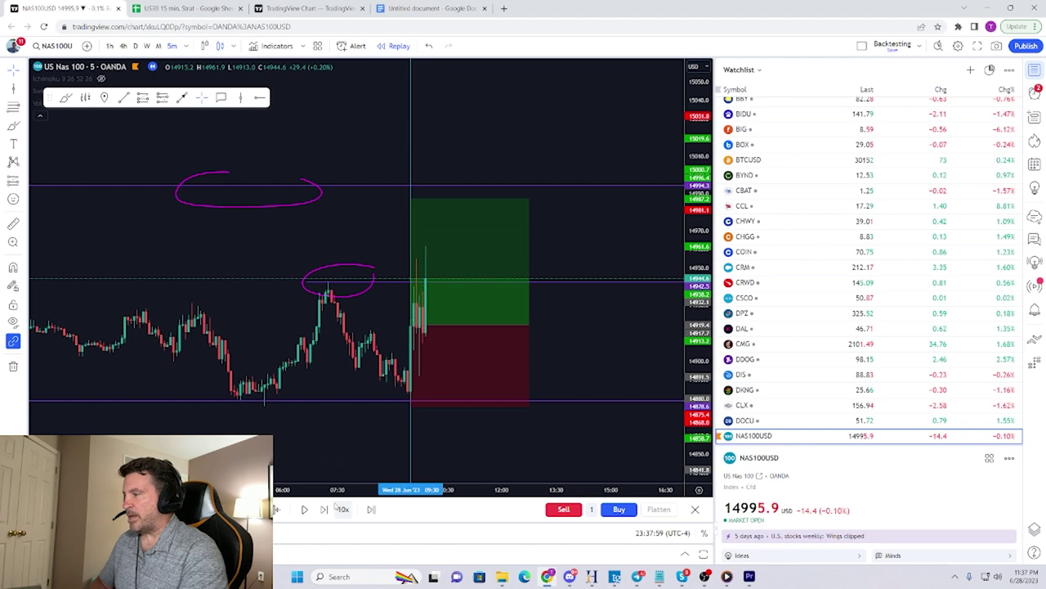
pyautogui.click(324, 508)
pyautogui.click(324, 509)
pyautogui.click(323, 508)
pyautogui.click(324, 509)
pyautogui.click(327, 510)
pyautogui.click(327, 509)
pyautogui.moveTo(377, 198); pyautogui.dragTo(376, 175)
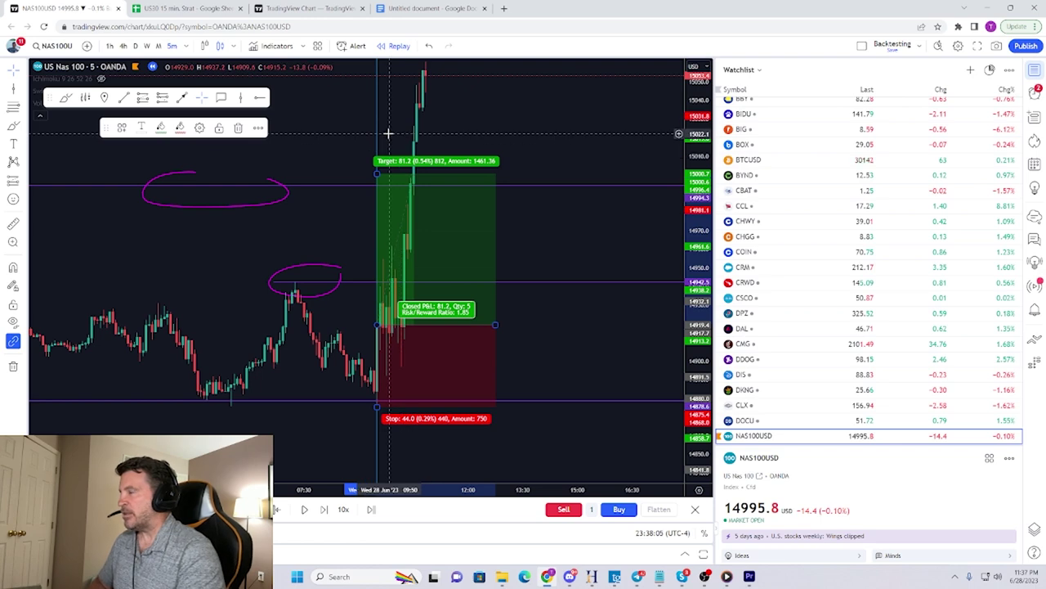
# Switch to the US30 15 min. Strat spreadsheet and open the screencast link in cell I81 of the Nas100 5min. Refined sheet
pyautogui.click(195, 9)
pyautogui.moveTo(494, 311)
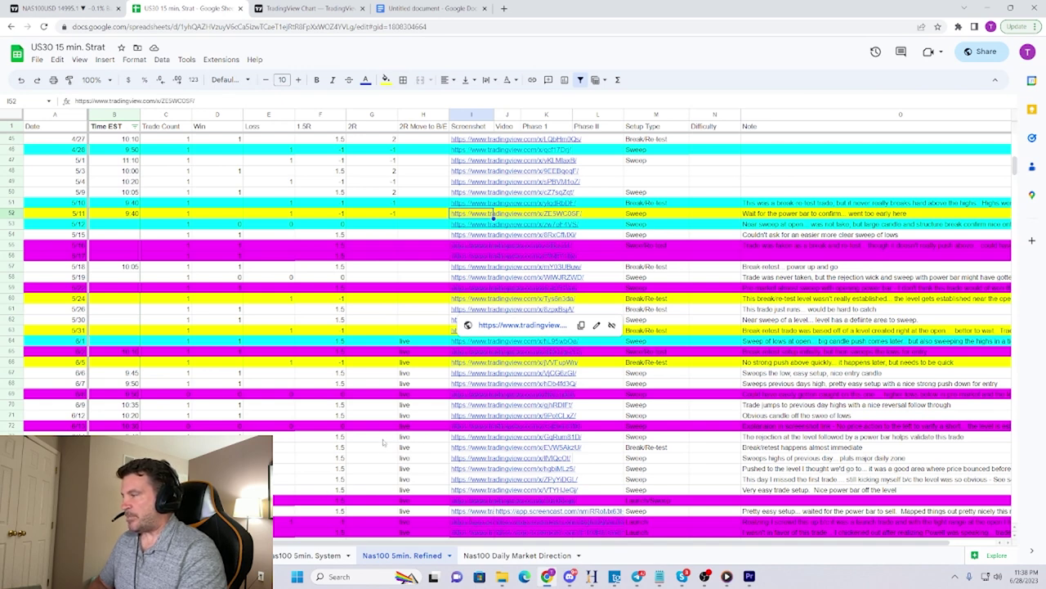
pyautogui.moveTo(475, 525)
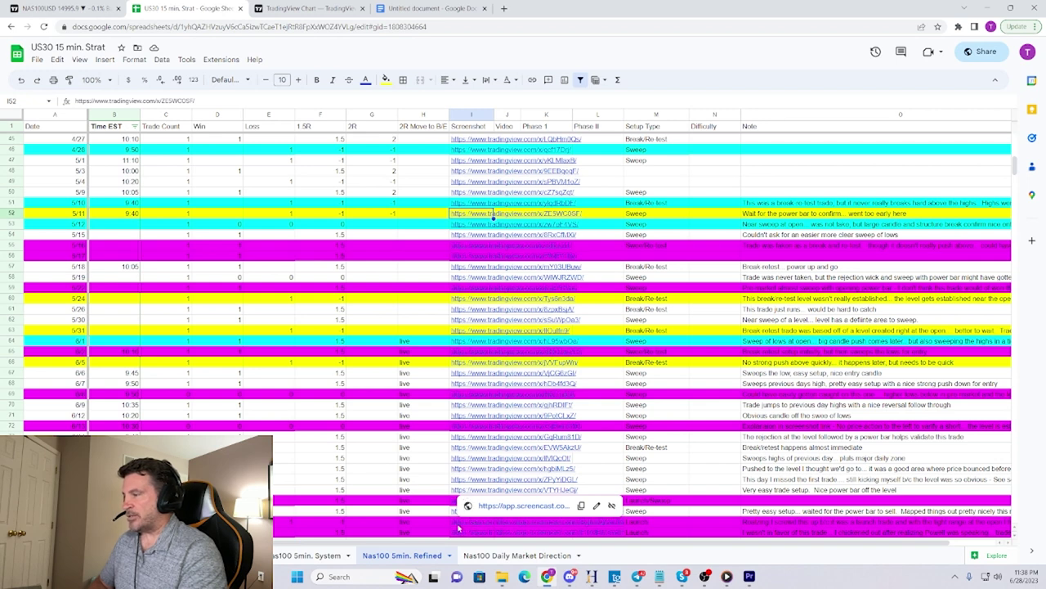
pyautogui.click(479, 526)
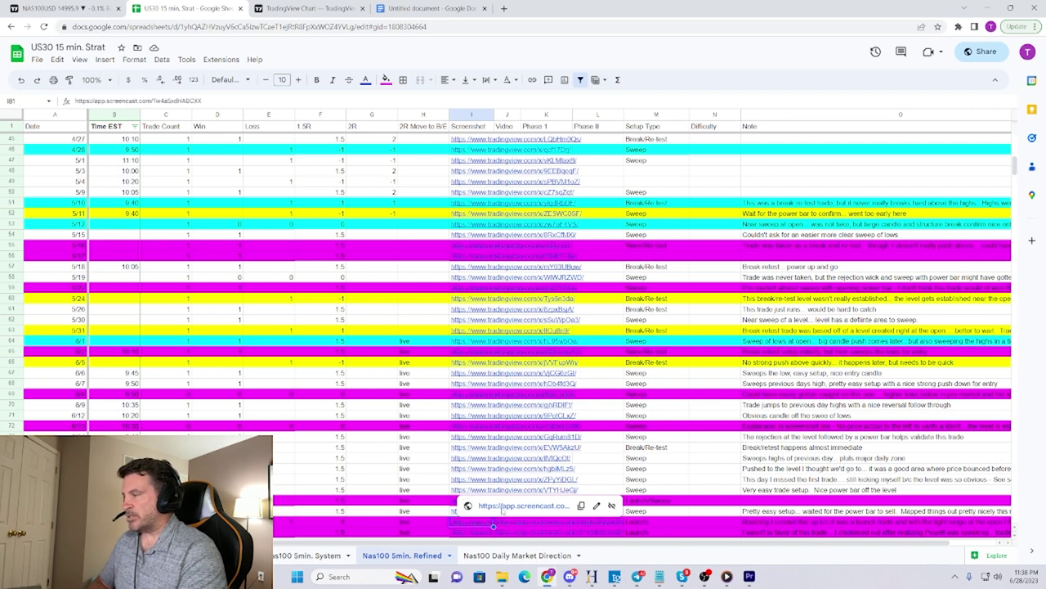
pyautogui.click(506, 506)
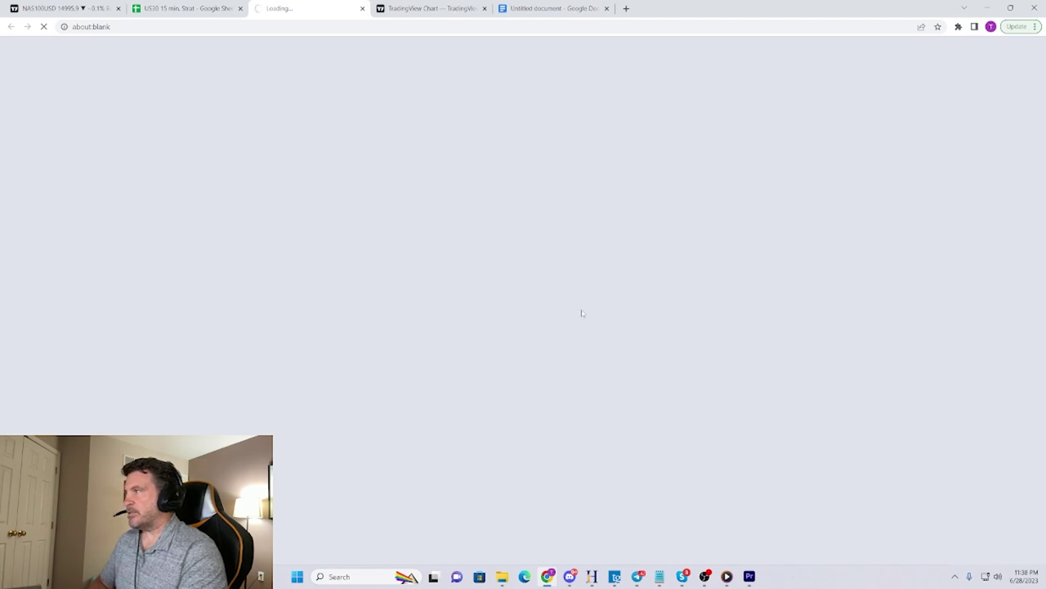
pyautogui.click(408, 9)
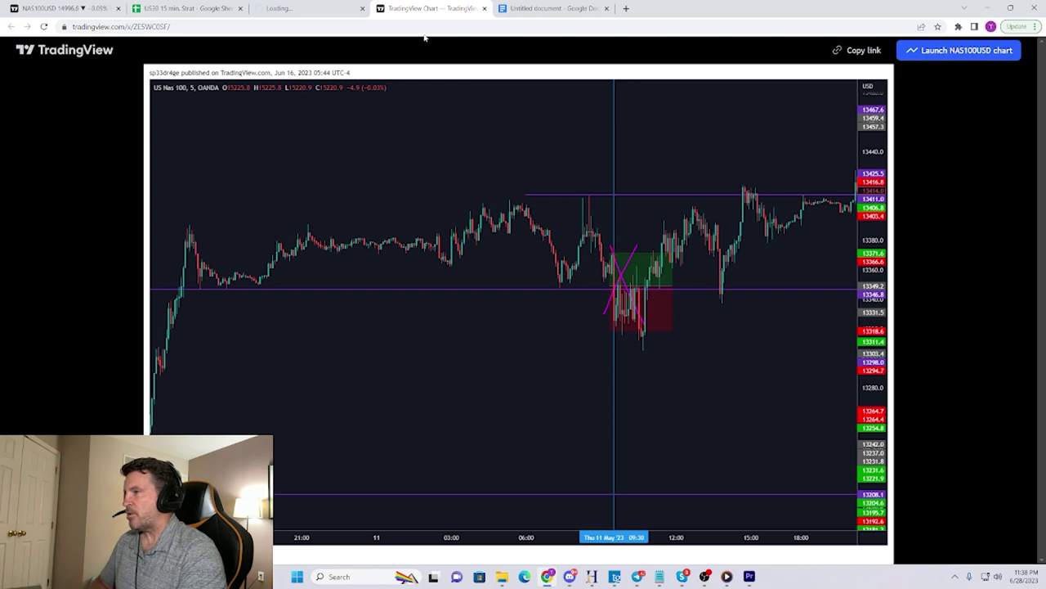
# Return to the NAS100USD chart and examine the price action and horizontal levels around the 27 June 09:30 open
pyautogui.click(90, 10)
pyautogui.scroll(-10, 296, 320)
pyautogui.moveTo(300, 370); pyautogui.dragTo(423, 297)
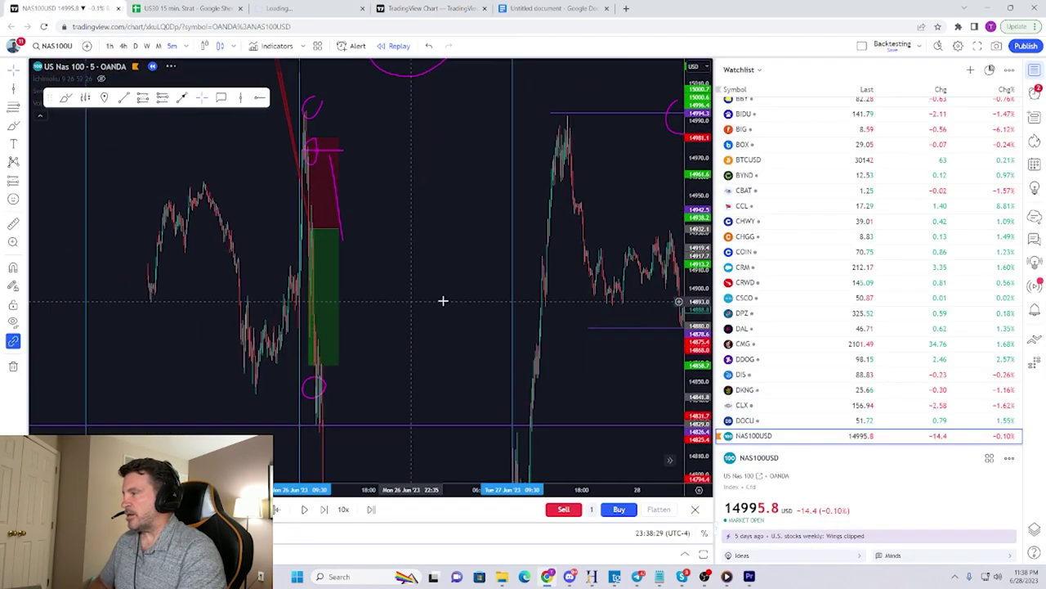
pyautogui.moveTo(698, 293); pyautogui.dragTo(697, 453)
pyautogui.moveTo(390, 277); pyautogui.dragTo(553, 280)
pyautogui.scroll(5, 553, 280)
pyautogui.moveTo(275, 242); pyautogui.dragTo(177, 238)
pyautogui.scroll(5, 444, 285)
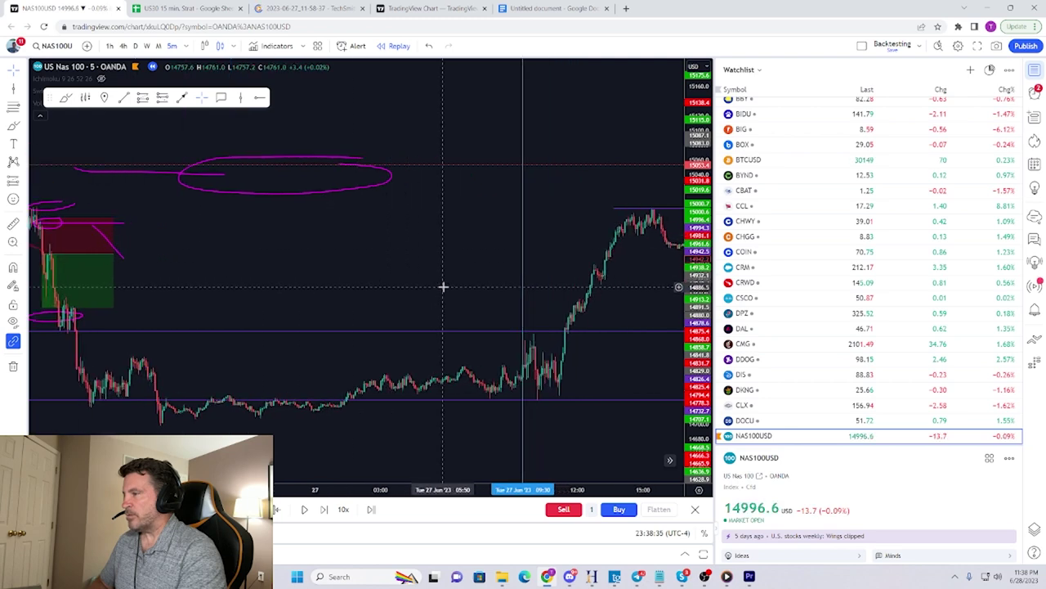
pyautogui.moveTo(689, 406); pyautogui.dragTo(689, 302)
pyautogui.moveTo(349, 319); pyautogui.dragTo(445, 210)
pyautogui.scroll(4, 476, 248)
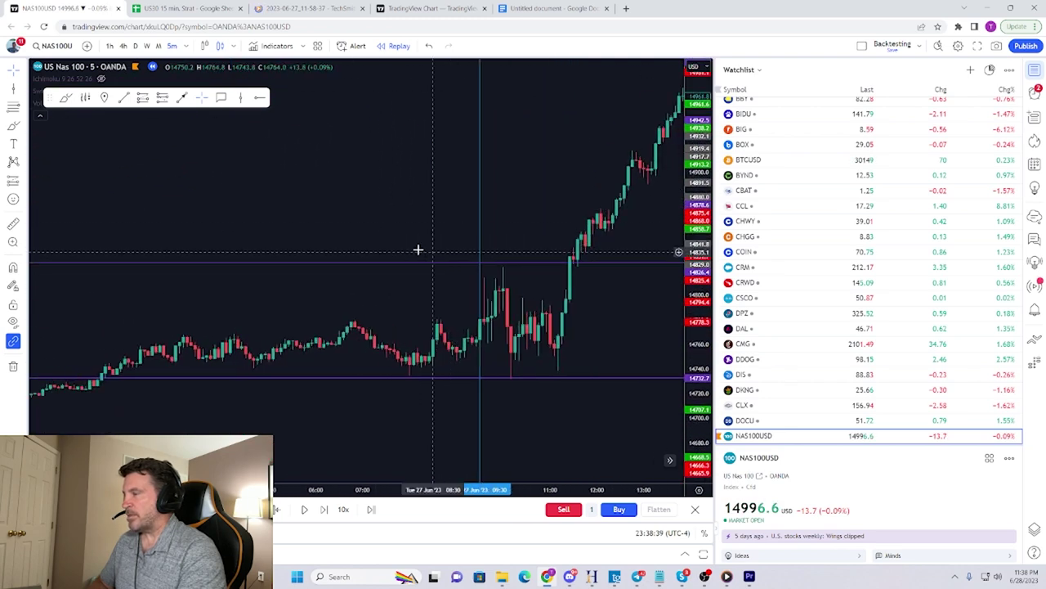
pyautogui.scroll(1, 427, 248)
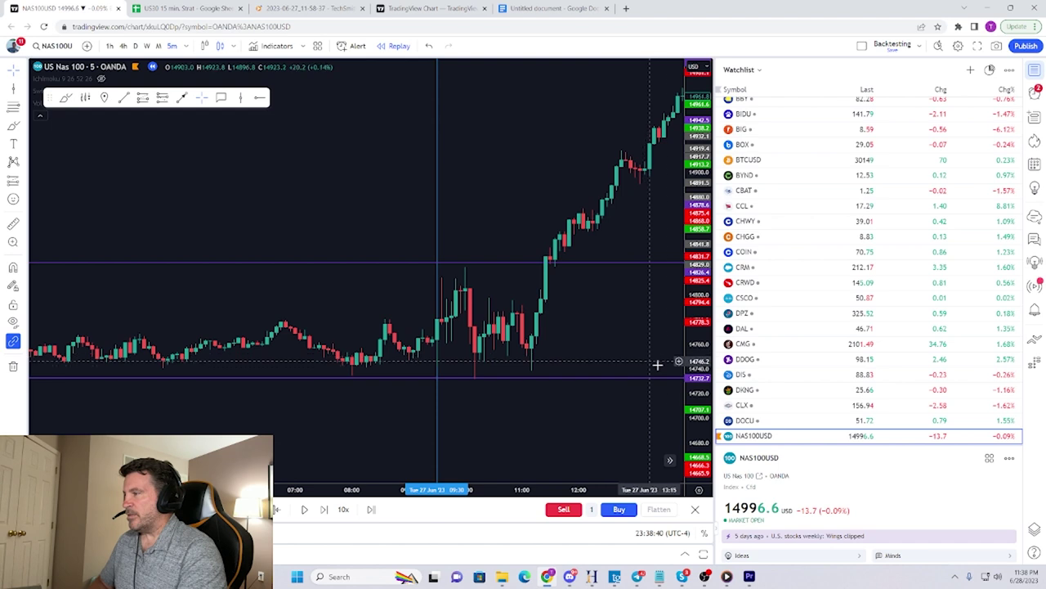
# Exit the current replay and restart bar replay at 27 June 09:25, just before the session line
pyautogui.click(438, 211)
pyautogui.click(612, 331)
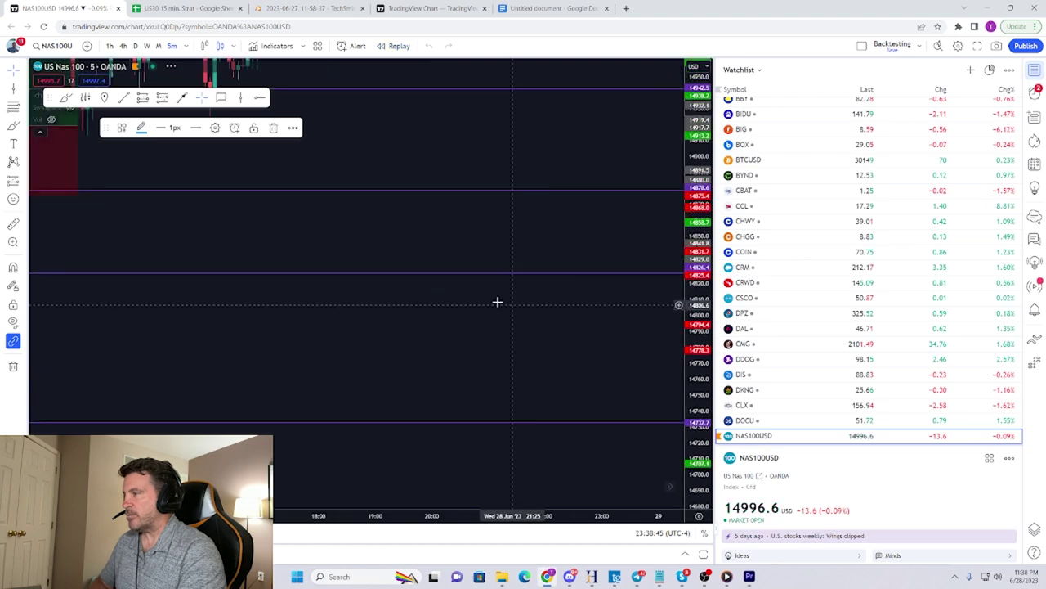
pyautogui.moveTo(580, 339); pyautogui.dragTo(772, 301)
pyautogui.scroll(12, 558, 313)
pyautogui.scroll(3, 506, 275)
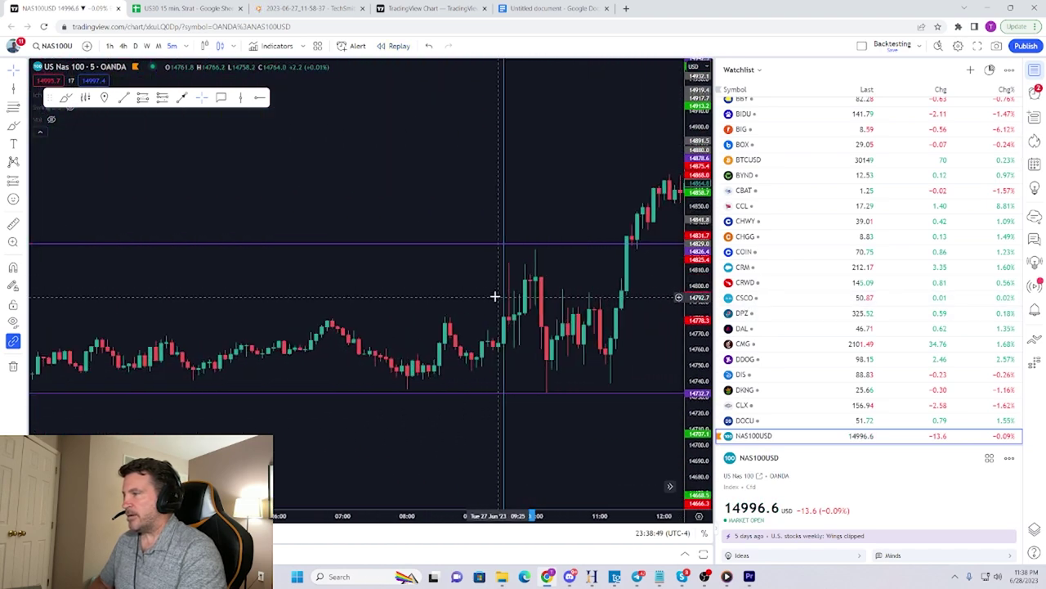
pyautogui.click(391, 46)
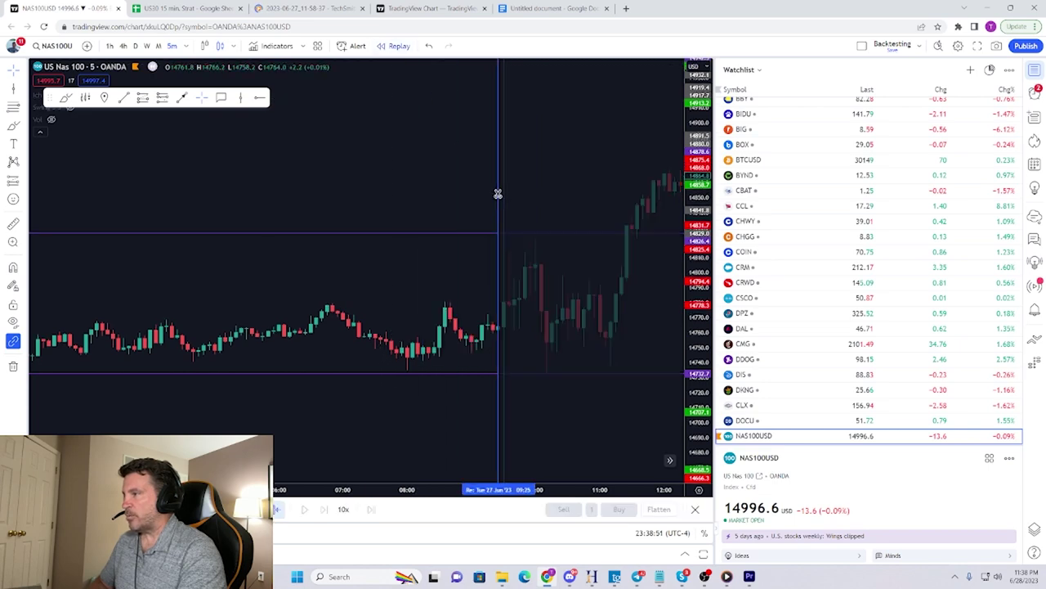
pyautogui.click(497, 195)
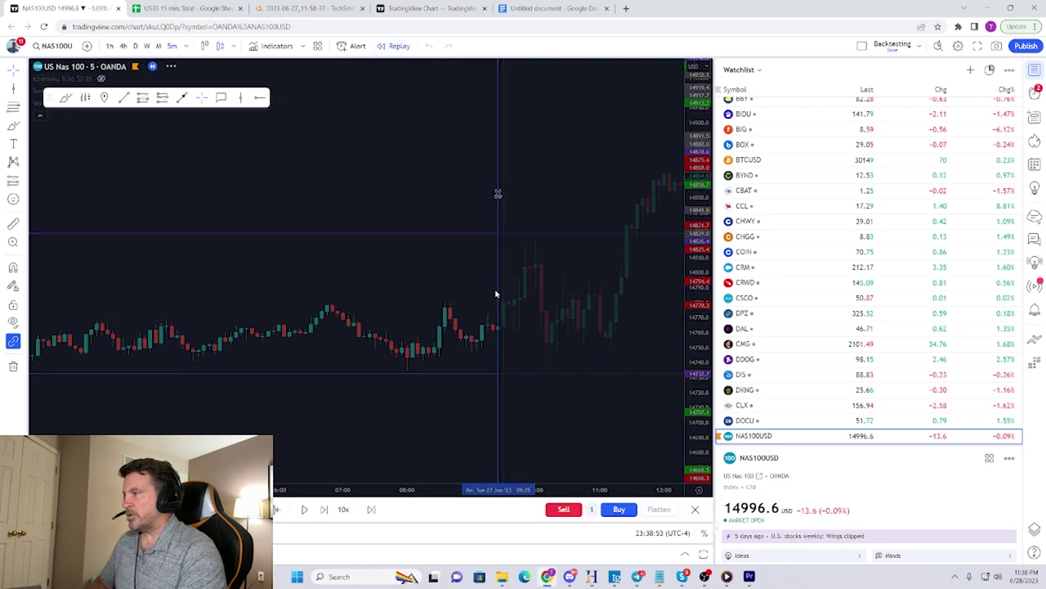
# Move the lower horizontal level to 14706.4 and the upper one to 14792.3, framing the range before the 27 June open
pyautogui.scroll(-5, 478, 245)
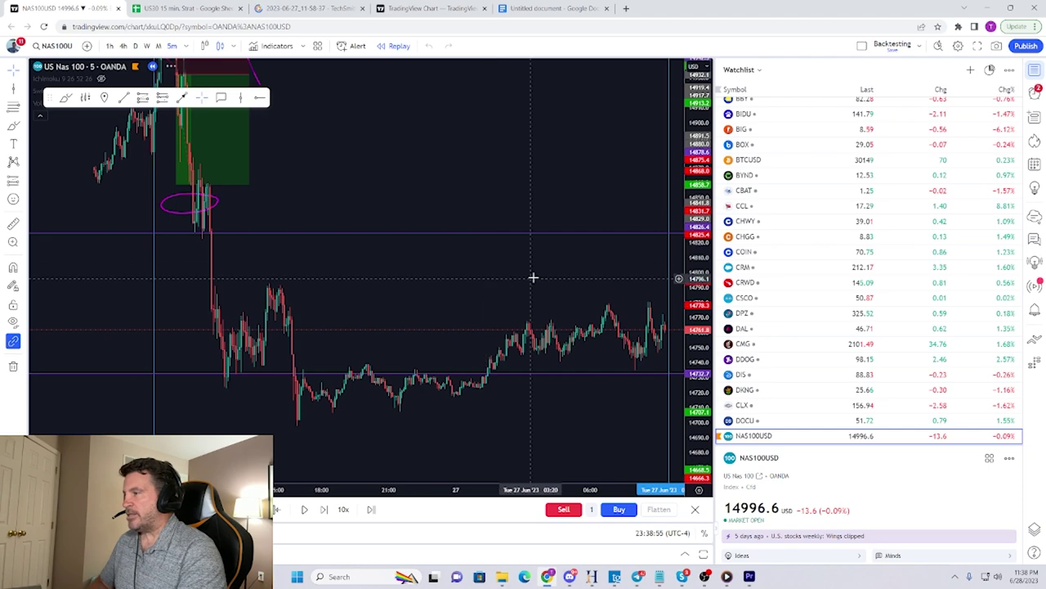
pyautogui.moveTo(533, 278); pyautogui.dragTo(428, 278)
pyautogui.moveTo(399, 378); pyautogui.dragTo(418, 414)
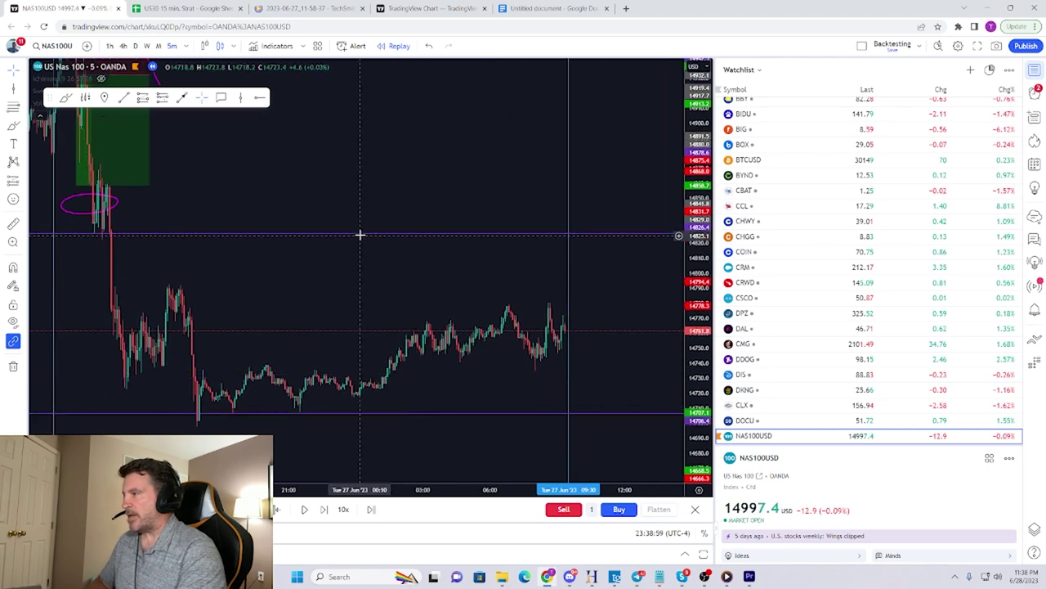
pyautogui.moveTo(359, 236); pyautogui.dragTo(370, 341)
pyautogui.moveTo(419, 308); pyautogui.dragTo(412, 219)
pyautogui.scroll(-5, 449, 250)
pyautogui.moveTo(493, 221); pyautogui.dragTo(452, 213)
pyautogui.scroll(3, 458, 219)
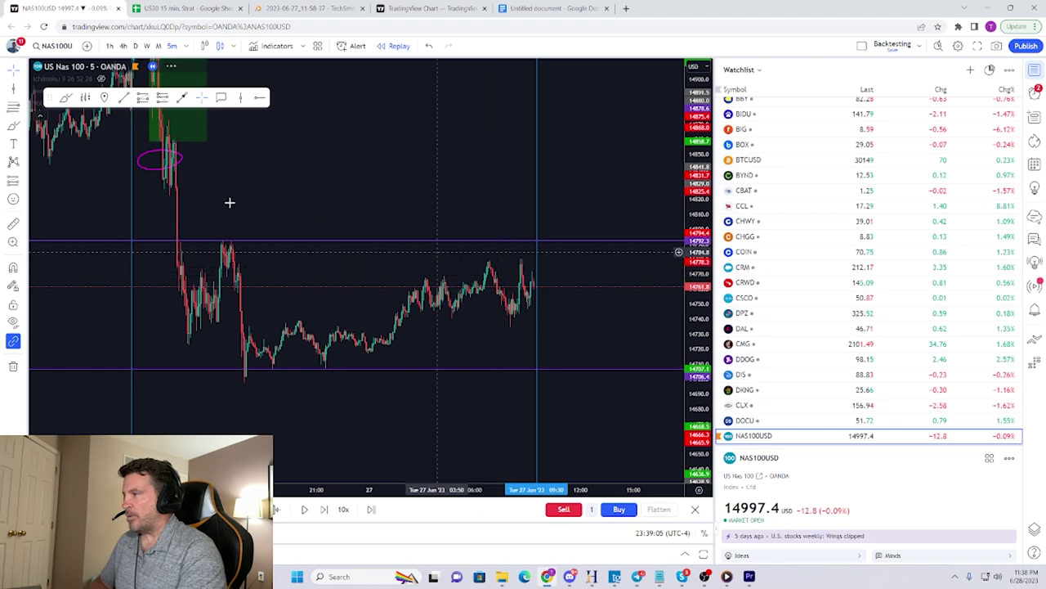
# Brush a zigzag between the 14792.3 and 14706.4 levels across the overnight range before the 27 June open
pyautogui.click(67, 98)
pyautogui.moveTo(218, 247)
pyautogui.mouseDown()
pyautogui.moveTo(297, 360)
pyautogui.moveTo(363, 257)
pyautogui.mouseUp()
pyautogui.click(363, 258)
pyautogui.click(419, 358)
pyautogui.click(490, 260)
pyautogui.doubleClick(510, 352)
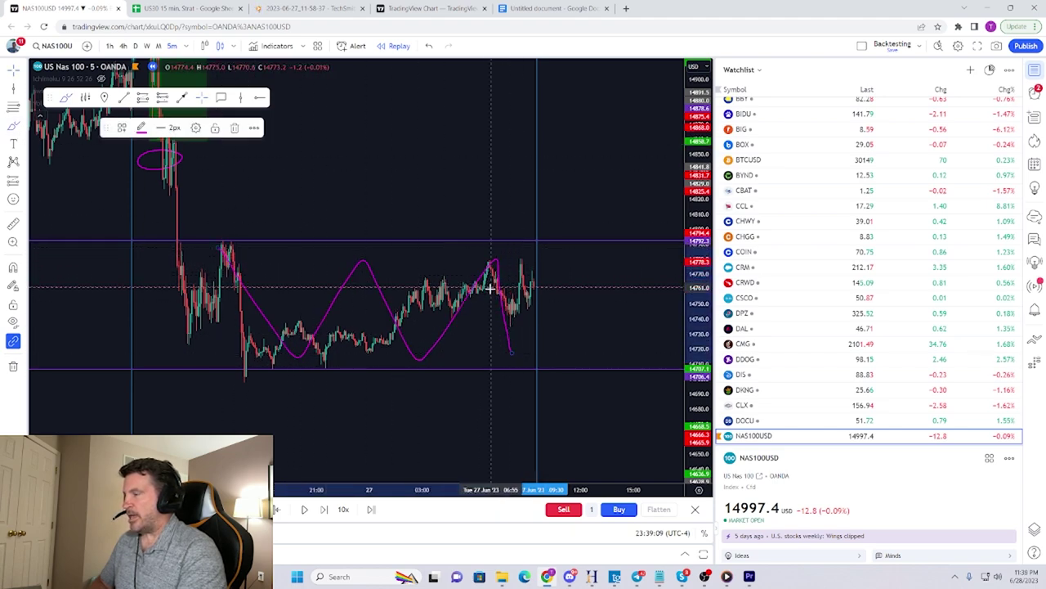
pyautogui.click(533, 286)
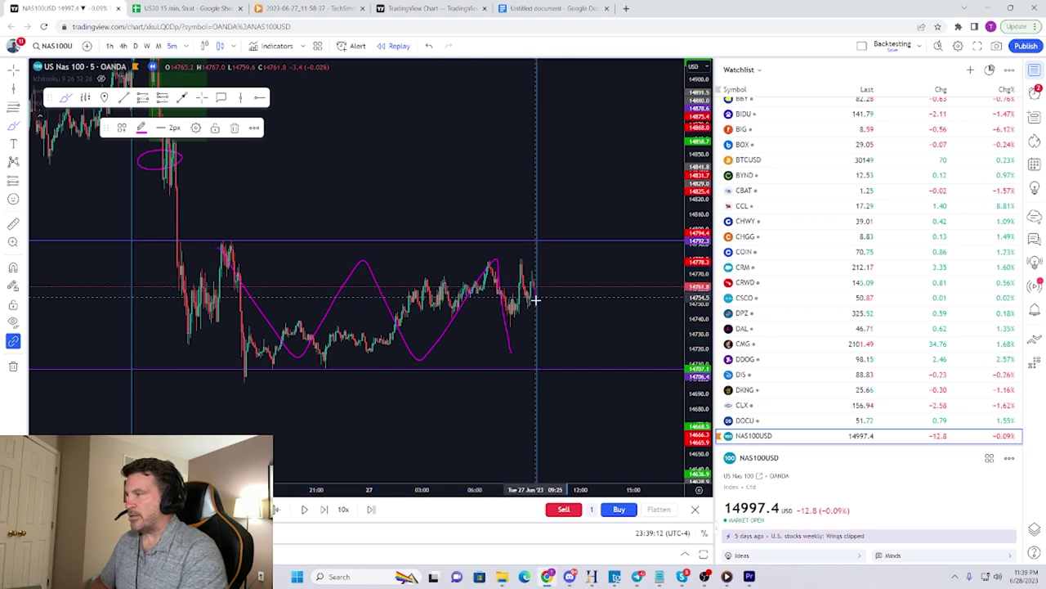
# Brush a V-shaped path from the 27 June open down to the 14706.4 level and back up, and delete it
pyautogui.click(553, 368)
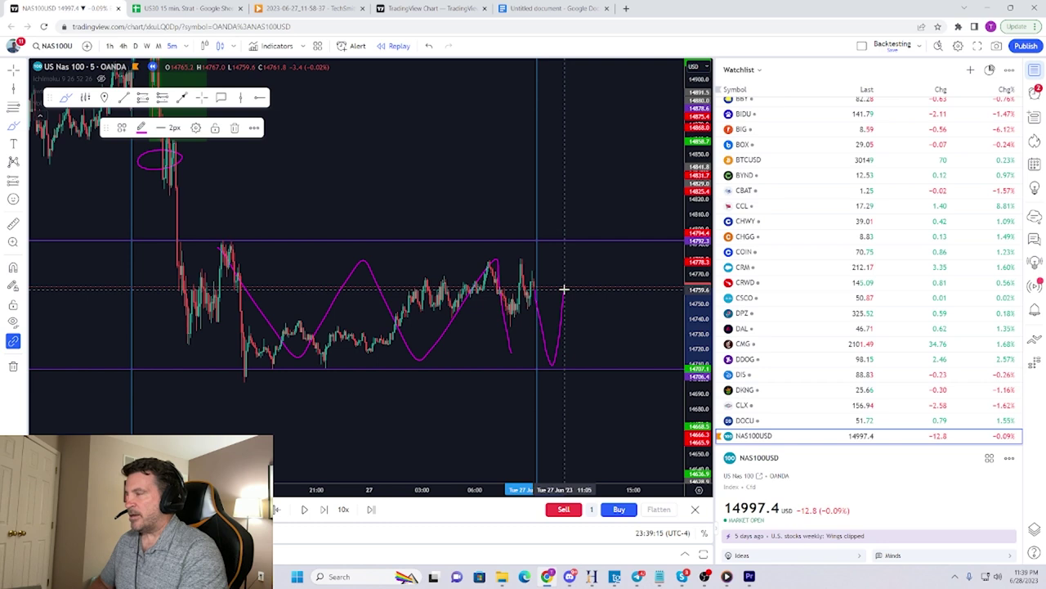
pyautogui.doubleClick(564, 288)
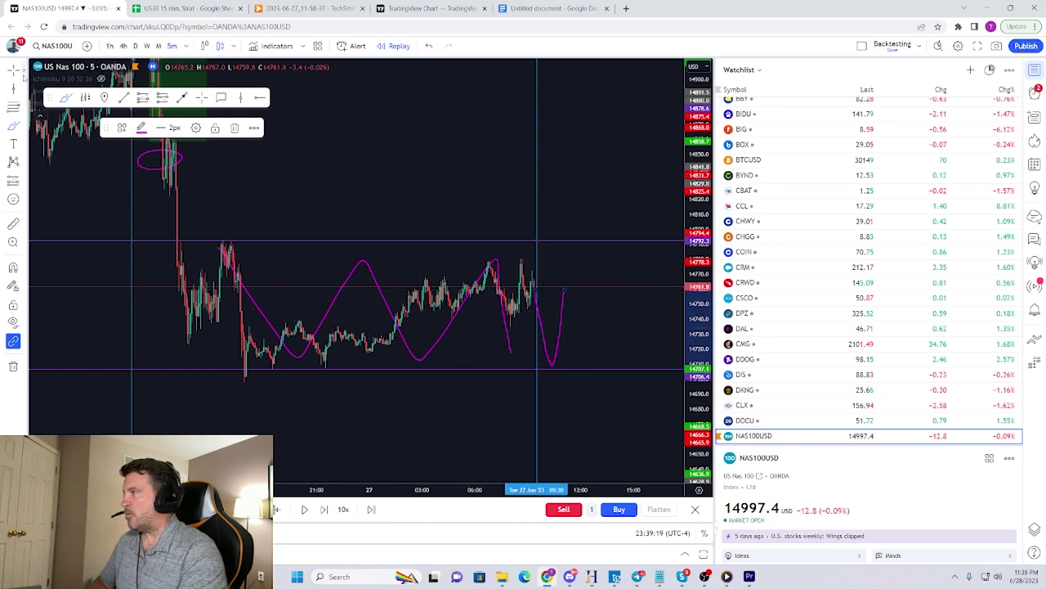
pyautogui.press('Delete')
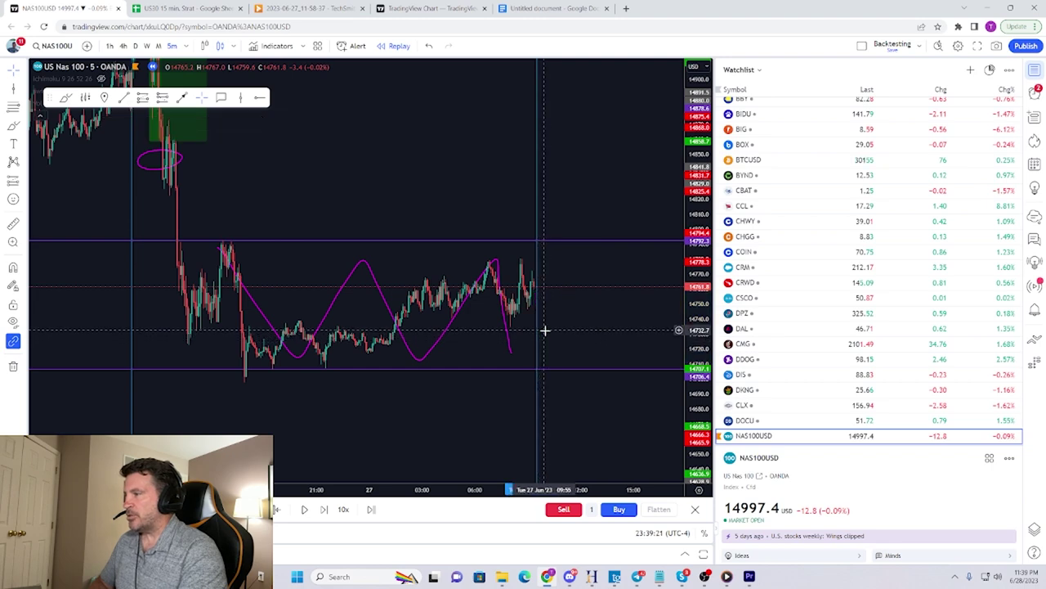
# Advance the bar replay through the 27 June 09:30 opening candle
pyautogui.scroll(3, 541, 332)
pyautogui.click(324, 509)
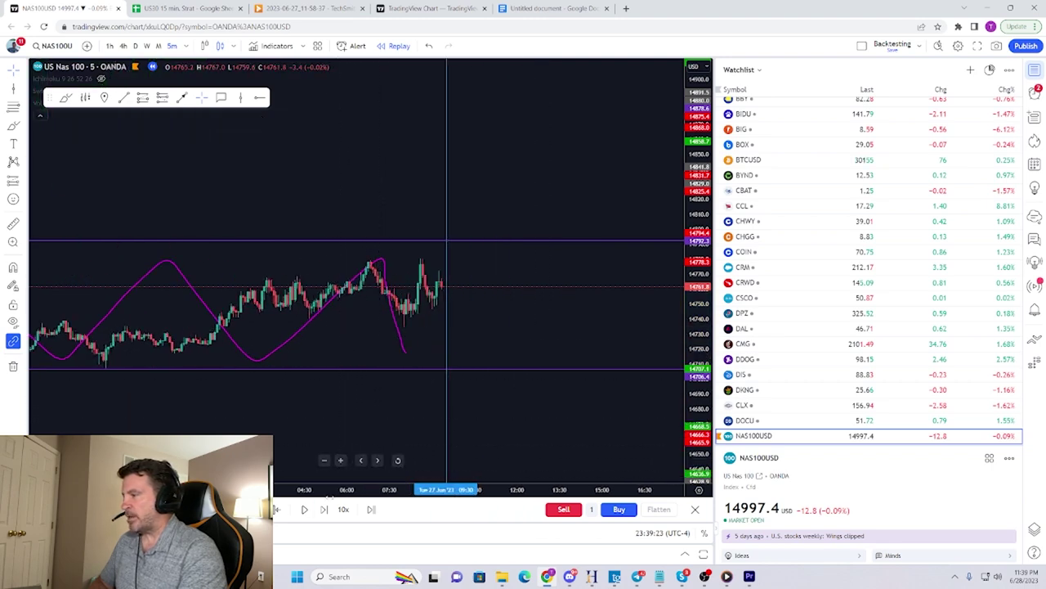
pyautogui.click(324, 509)
pyautogui.click(324, 508)
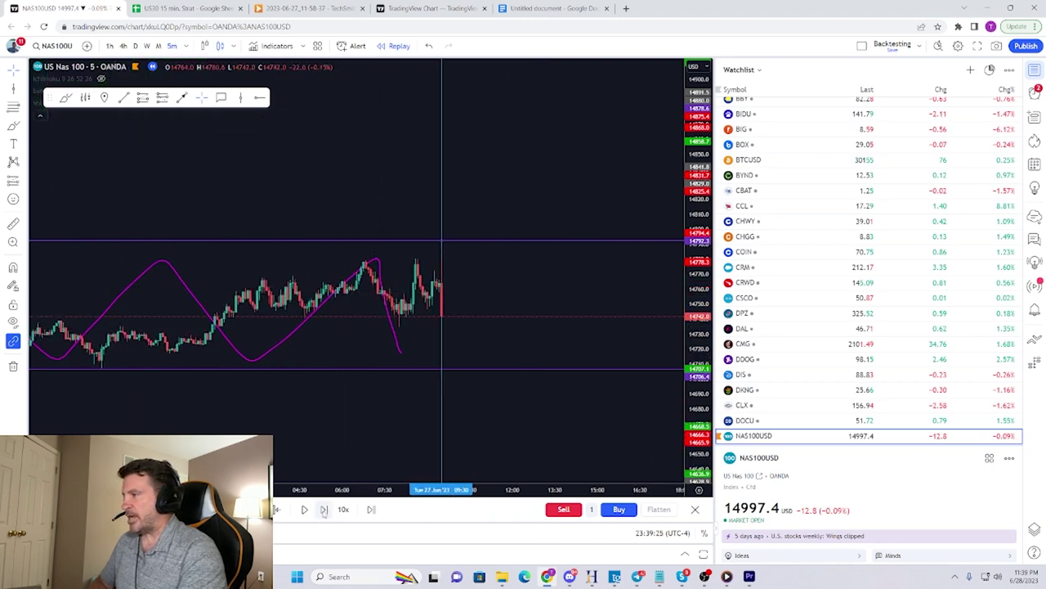
pyautogui.click(324, 509)
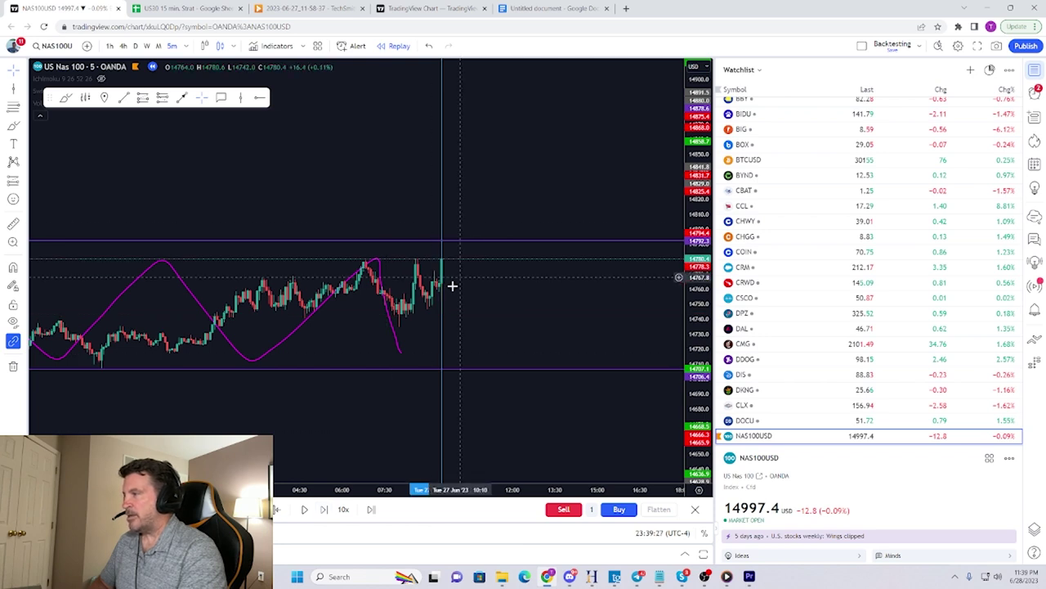
# Shift the vertical session line to 27 June 10:20 and brush a horizontal stroke beneath the pre-open lows at about 14740
pyautogui.click(465, 202)
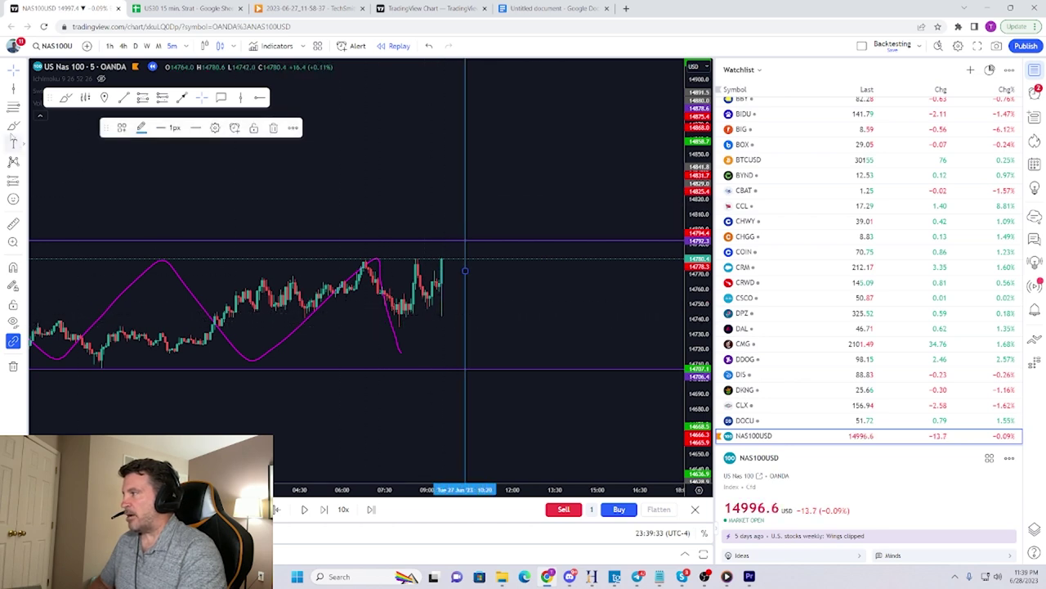
pyautogui.click(13, 126)
pyautogui.moveTo(290, 318); pyautogui.dragTo(431, 322)
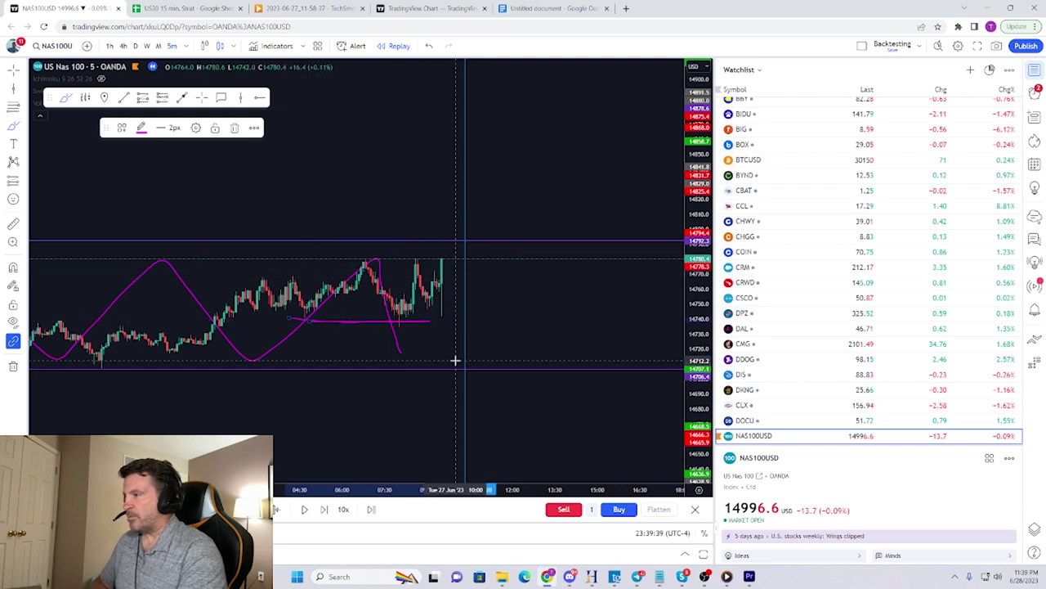
# Advance the replay bar by bar through the 27 June morning session until candles form past the 10:20 vertical line
pyautogui.click(322, 511)
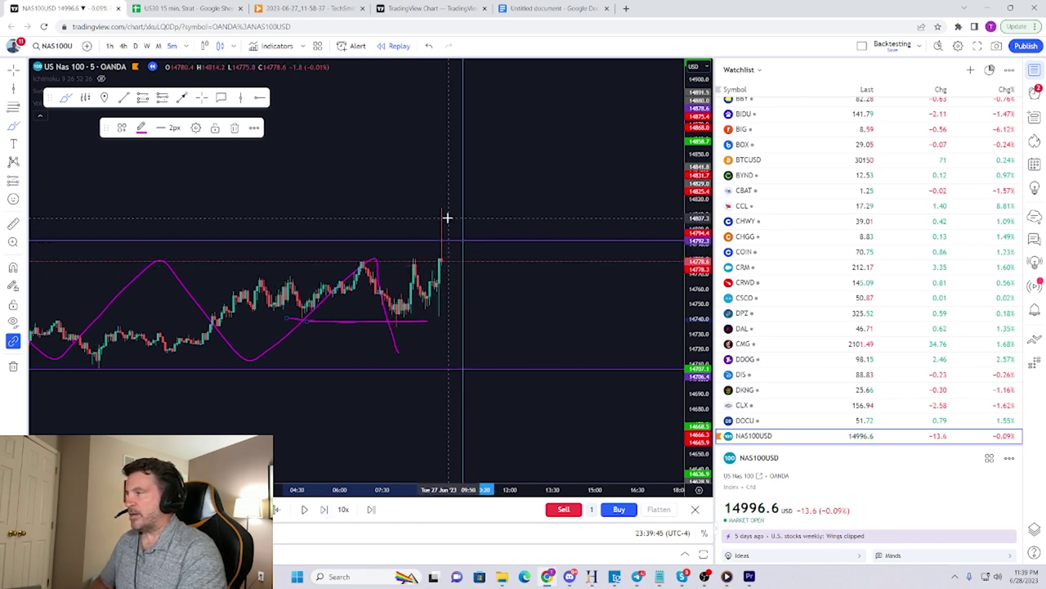
pyautogui.click(324, 510)
pyautogui.click(324, 510)
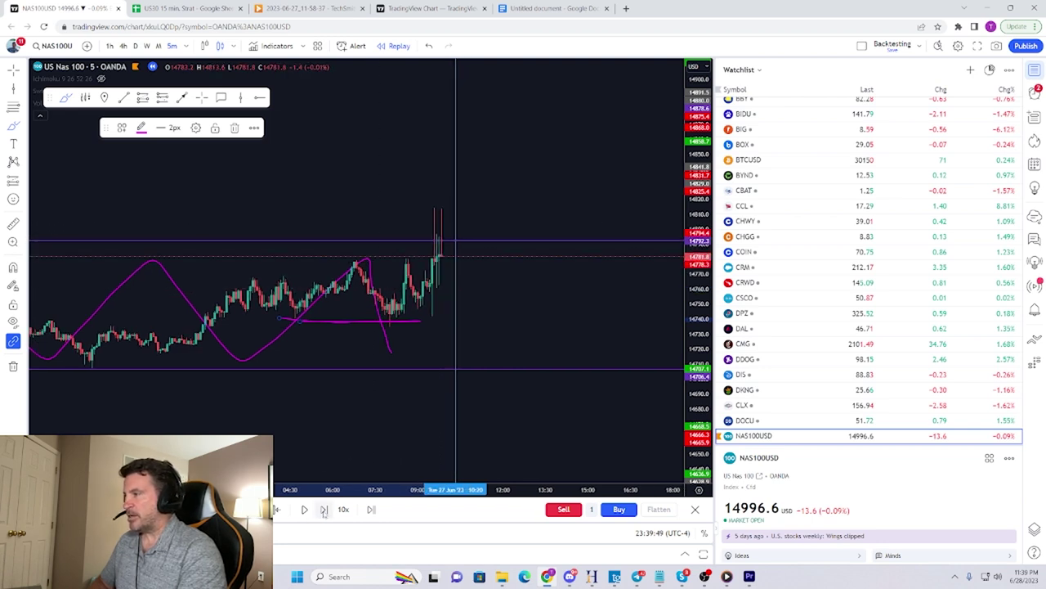
pyautogui.click(324, 509)
pyautogui.click(323, 509)
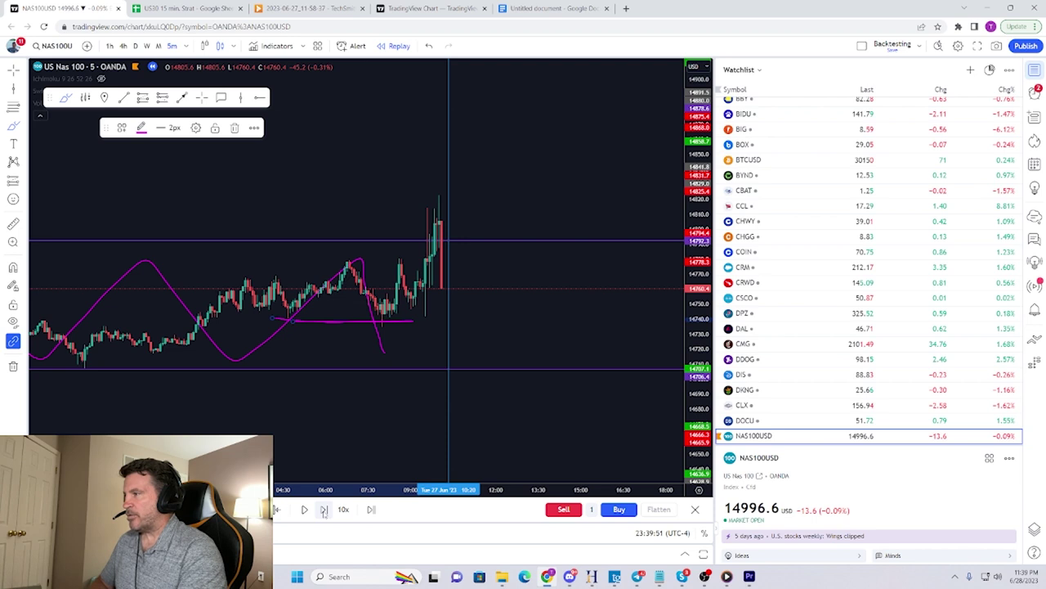
pyautogui.click(324, 509)
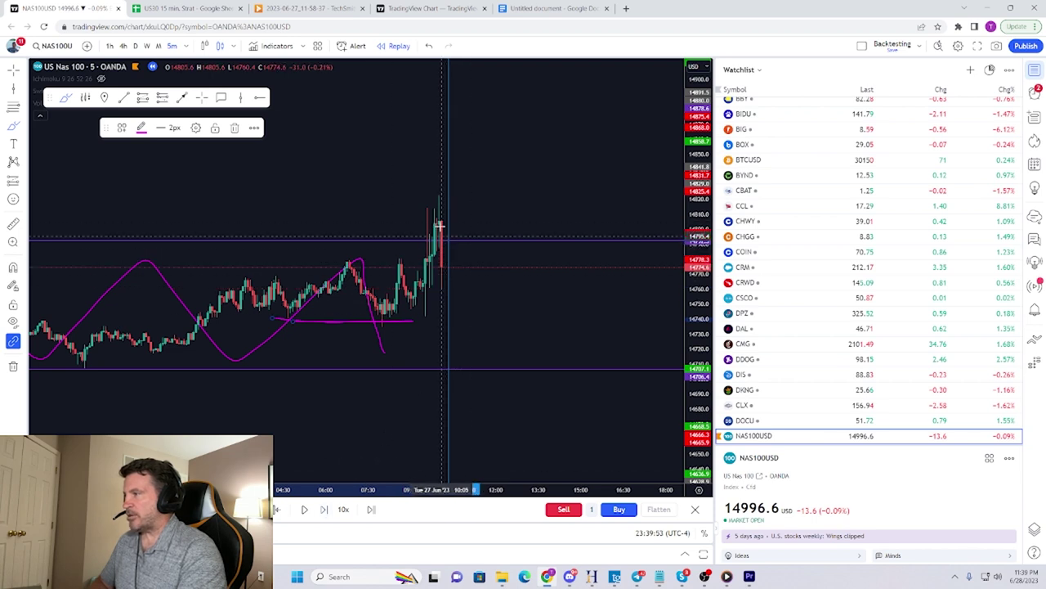
pyautogui.scroll(-1, 442, 239)
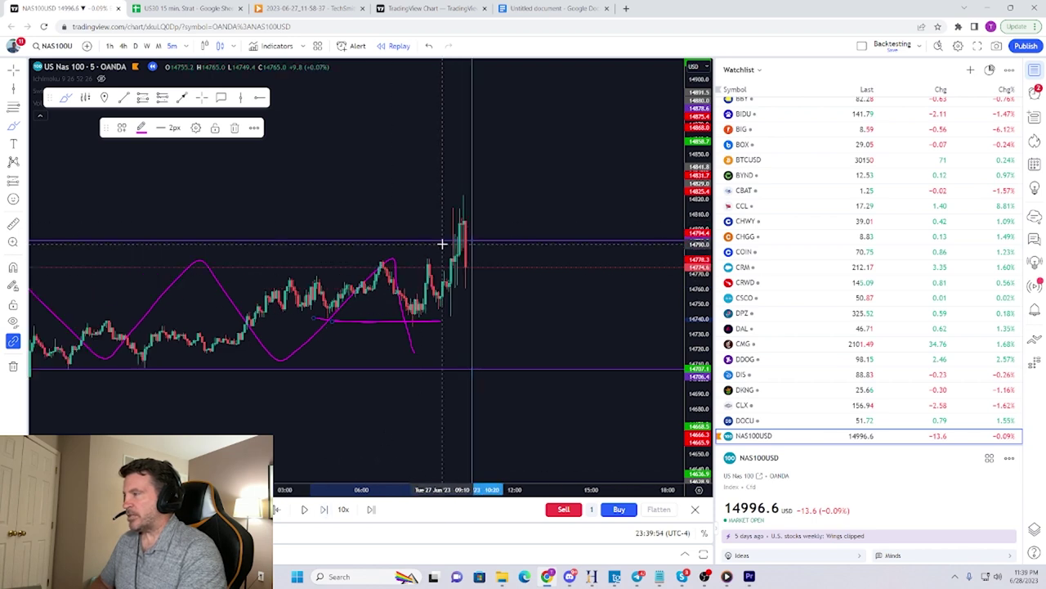
pyautogui.click(324, 509)
pyautogui.click(324, 509)
pyautogui.click(323, 510)
pyautogui.click(324, 509)
pyautogui.click(324, 510)
pyautogui.click(324, 509)
pyautogui.click(323, 509)
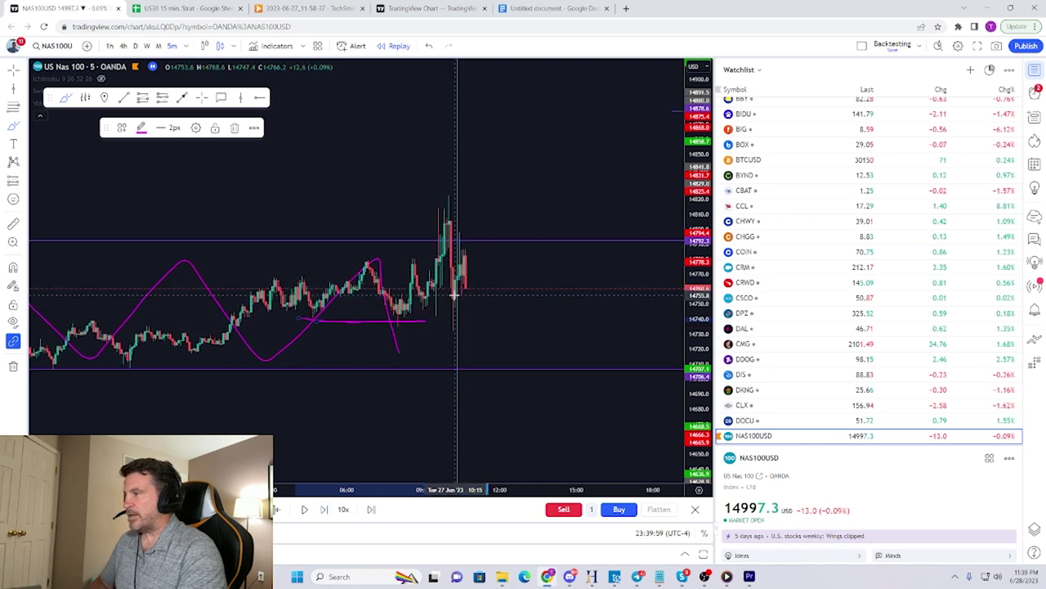
pyautogui.scroll(1, 455, 290)
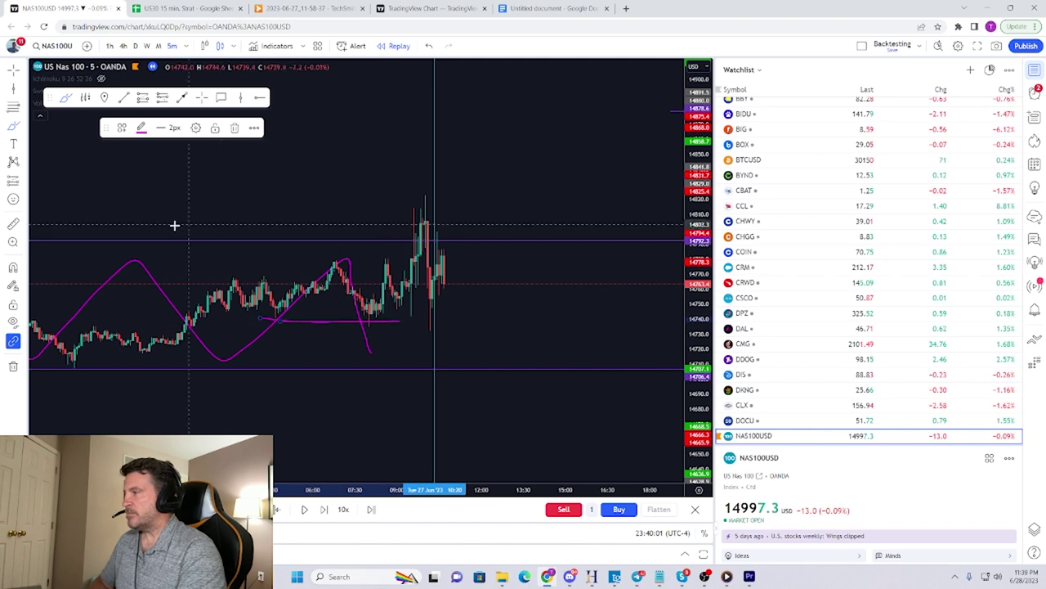
pyautogui.click(24, 183)
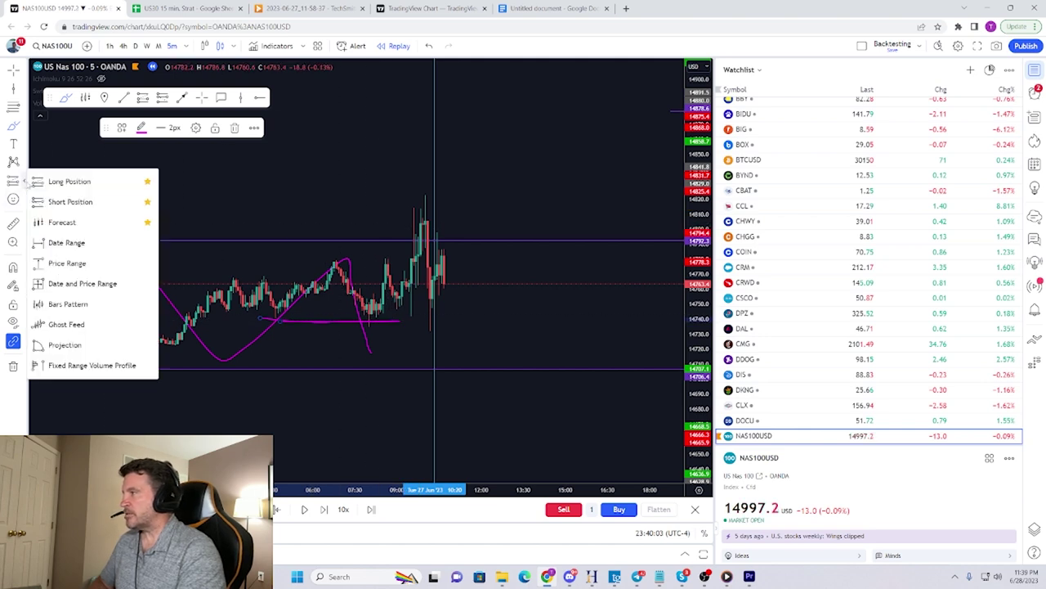
pyautogui.click(70, 181)
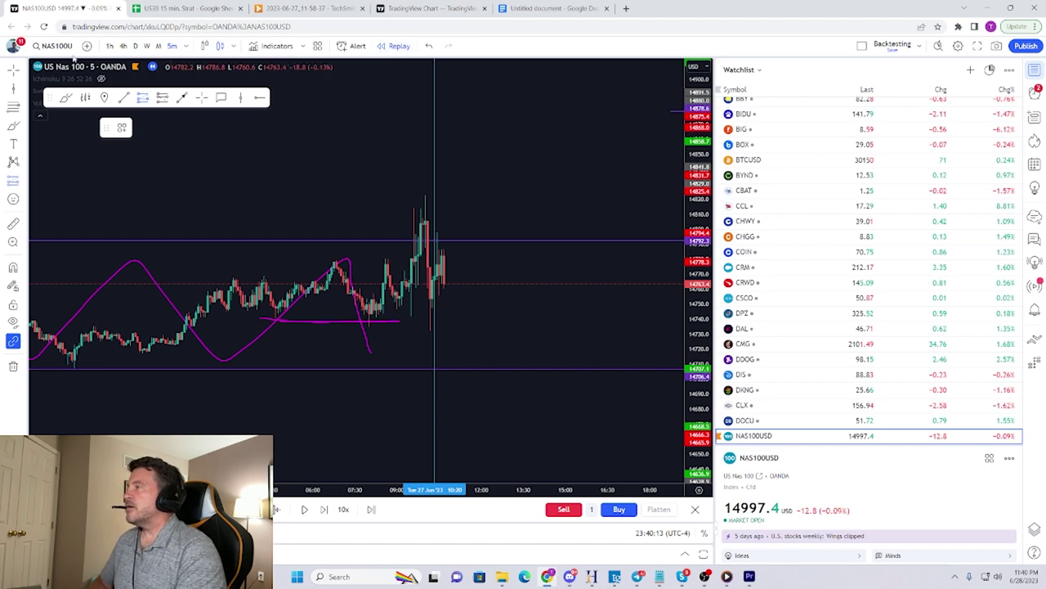
# Switch to the US30 15 min. Strat spreadsheet and open the chart screenshot linked for the 6 January launch trade in row 25
pyautogui.click(185, 9)
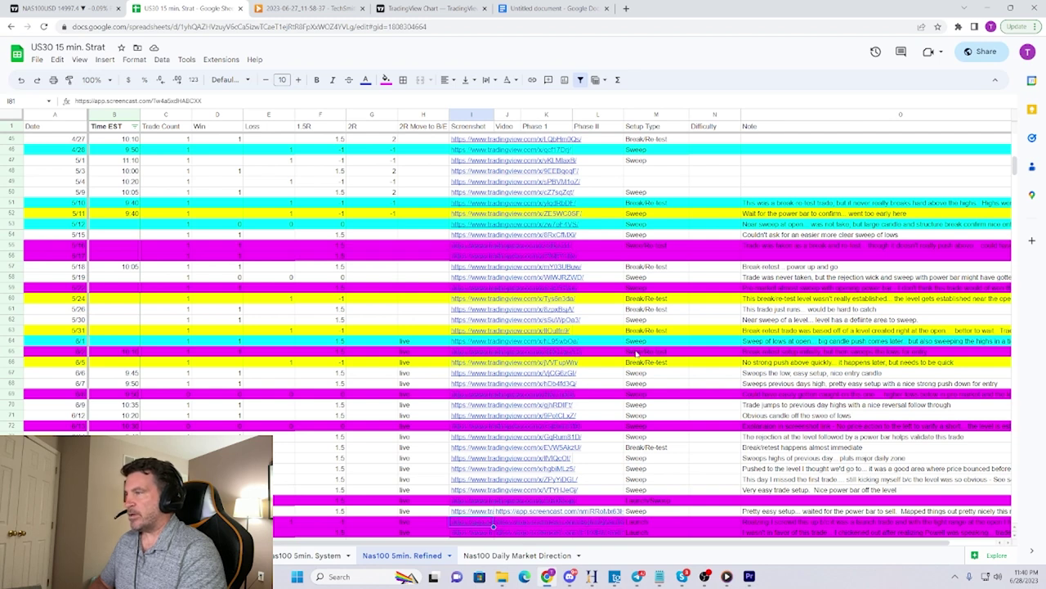
pyautogui.scroll(3, 636, 352)
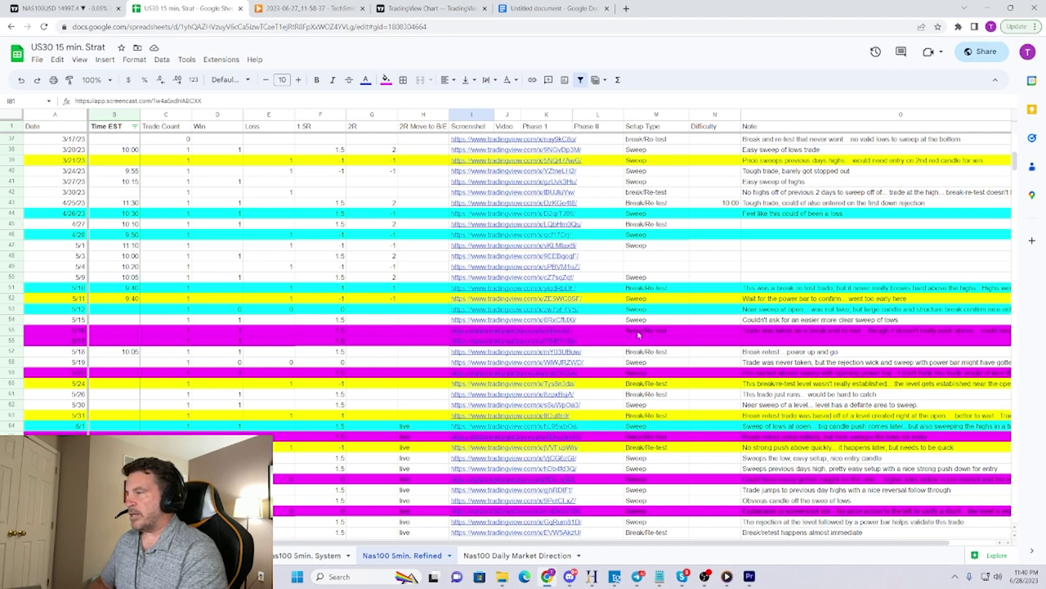
pyautogui.scroll(5, 639, 351)
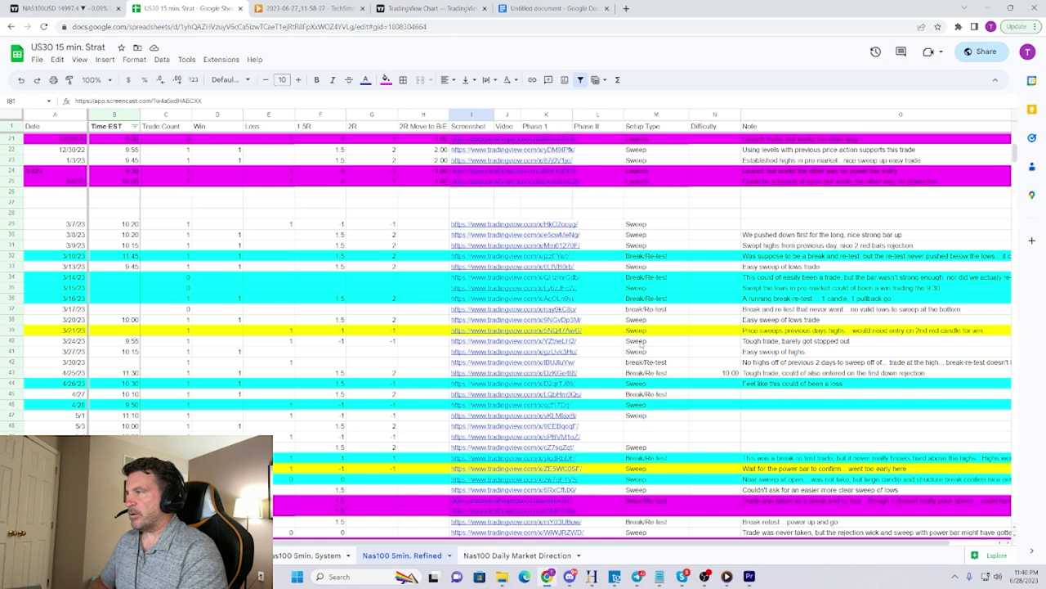
pyautogui.scroll(2, 643, 348)
pyautogui.click(491, 224)
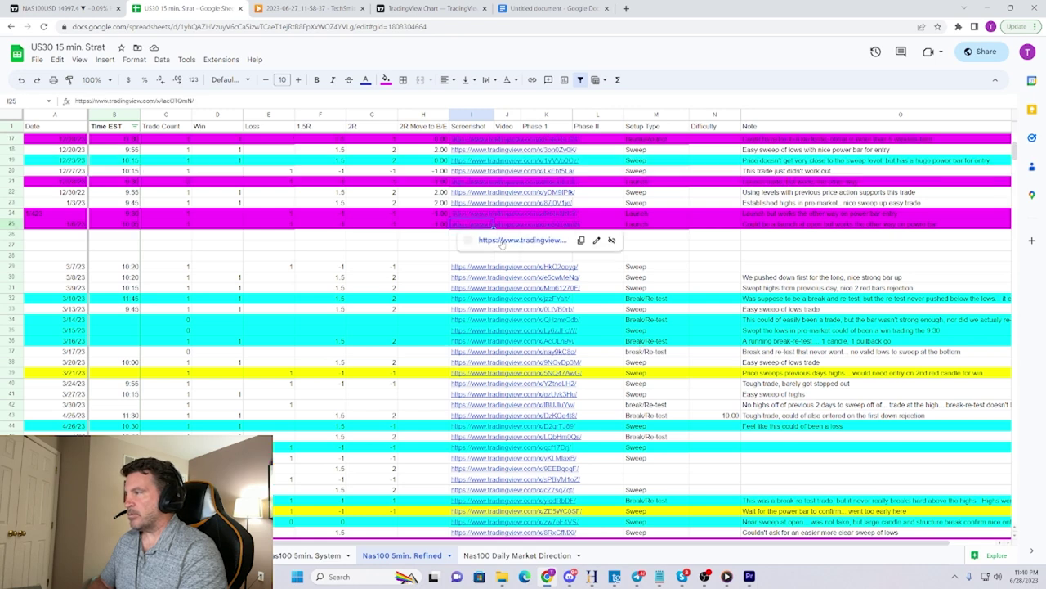
pyautogui.click(502, 242)
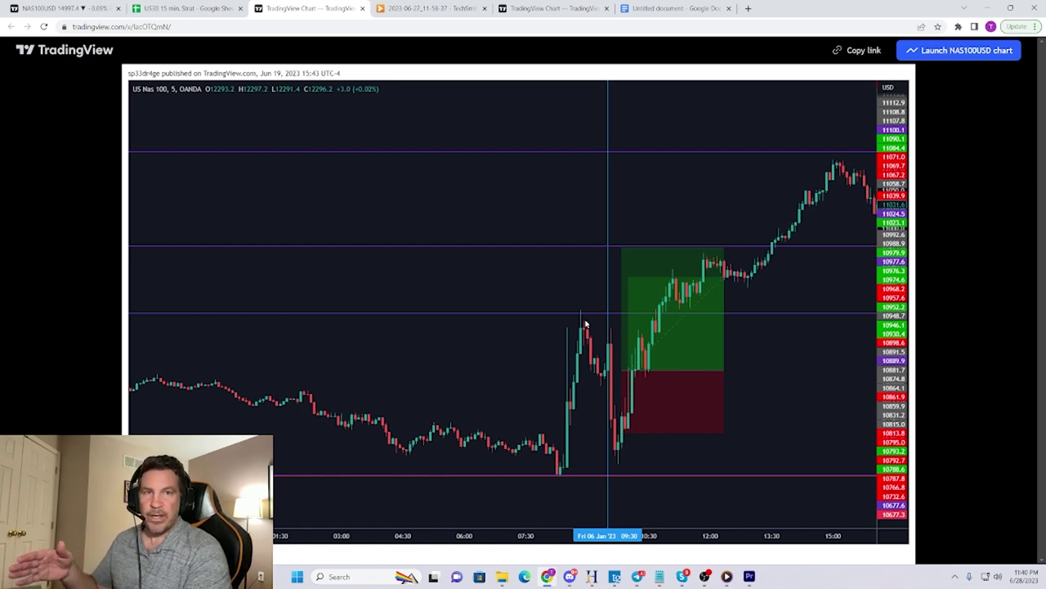
# Compare the 27 June replay chart with the 6 January launch trade, returning to the trade's screenshot
pyautogui.click(182, 9)
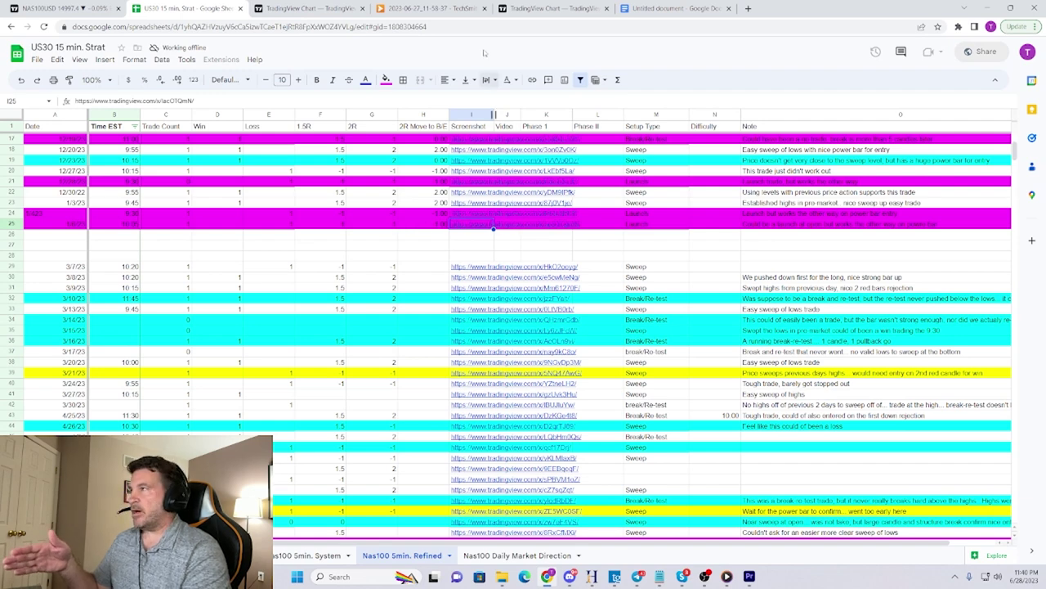
pyautogui.click(59, 8)
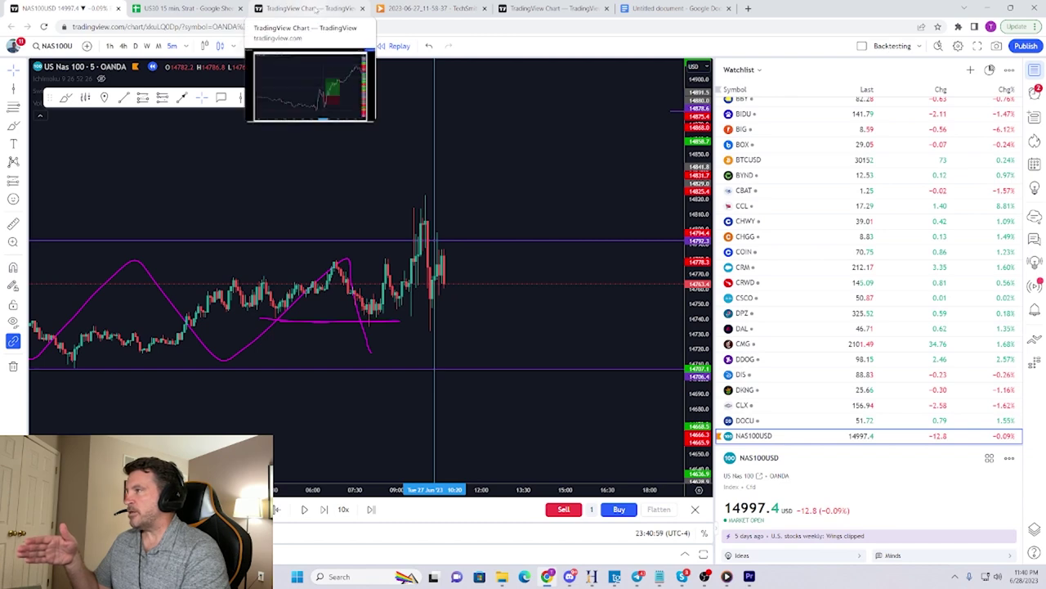
pyautogui.click(317, 8)
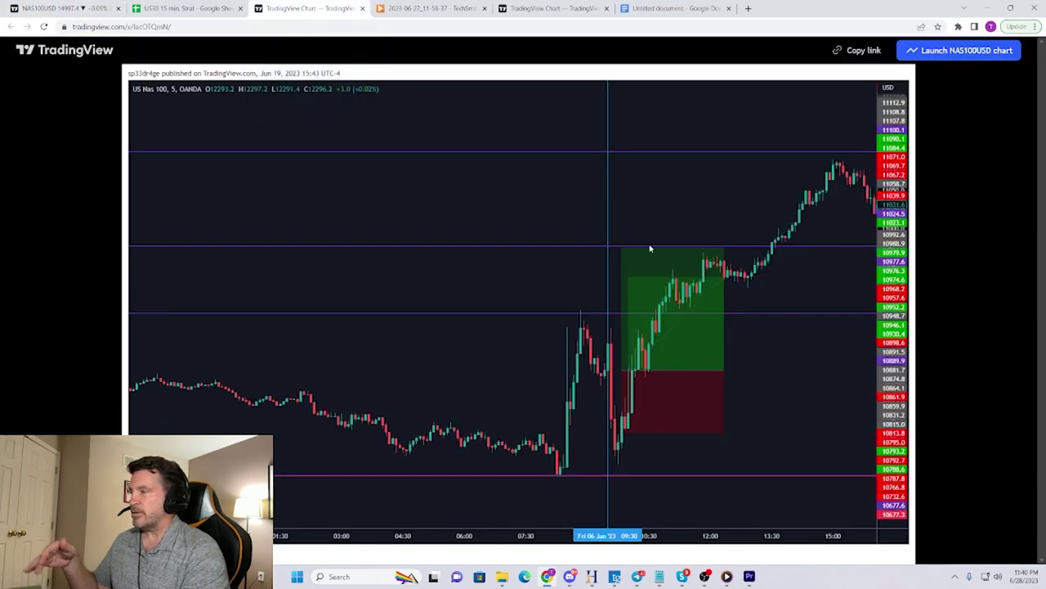
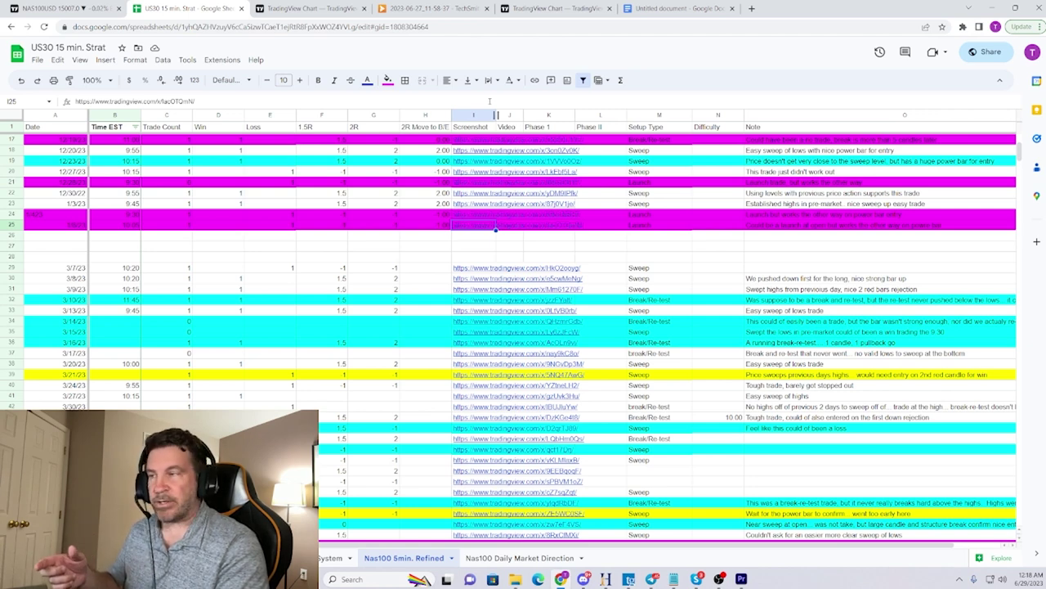
# Change the fill color of the 6/13 trade row, row 72 of the Nas100 5min. Refined sheet, to yellow
pyautogui.scroll(-15, 368, 233)
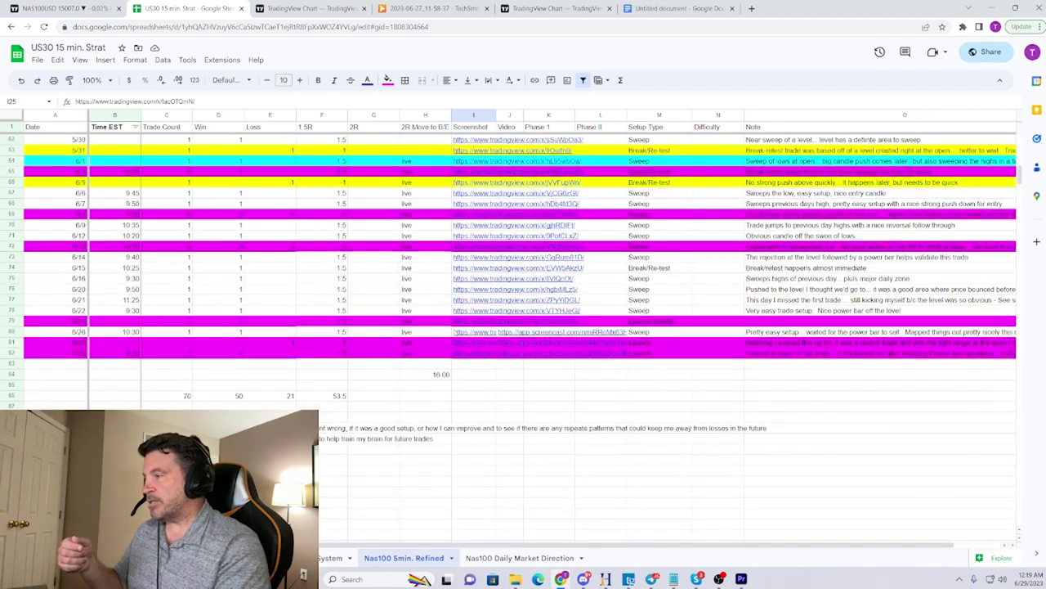
pyautogui.moveTo(476, 298)
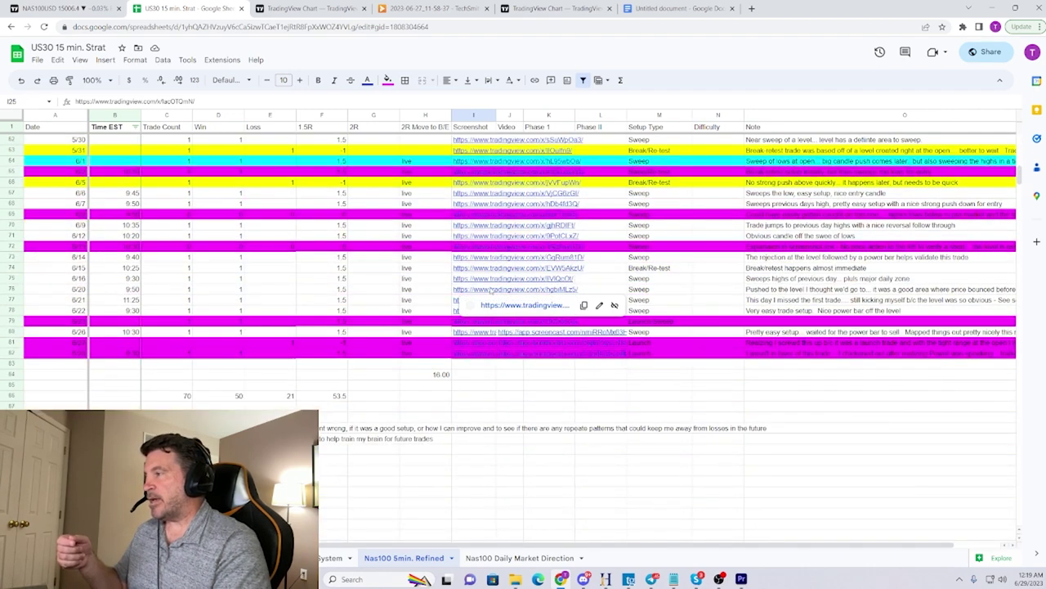
pyautogui.scroll(2, 465, 286)
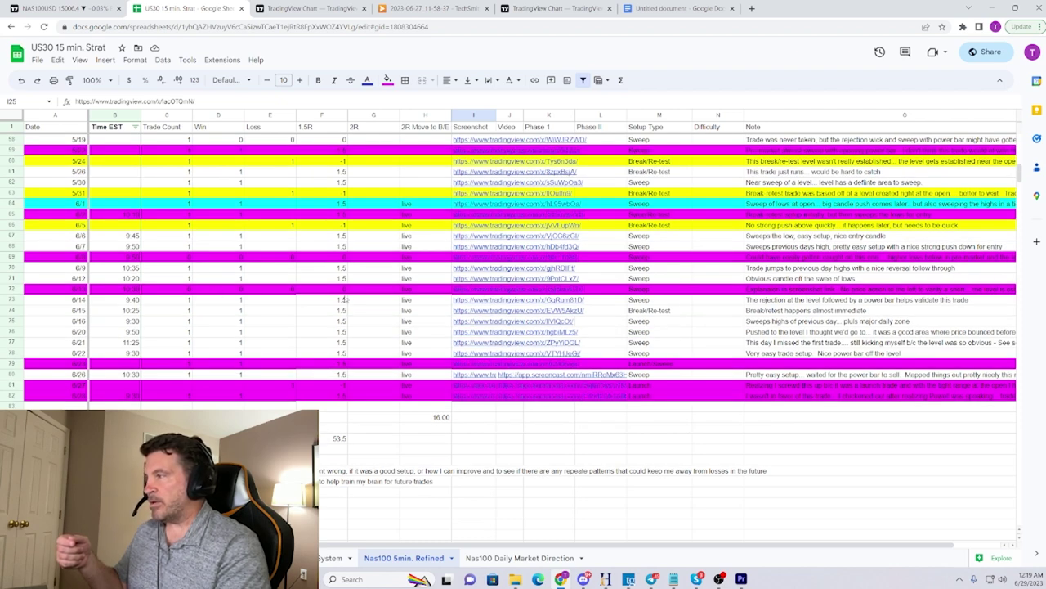
pyautogui.click(11, 289)
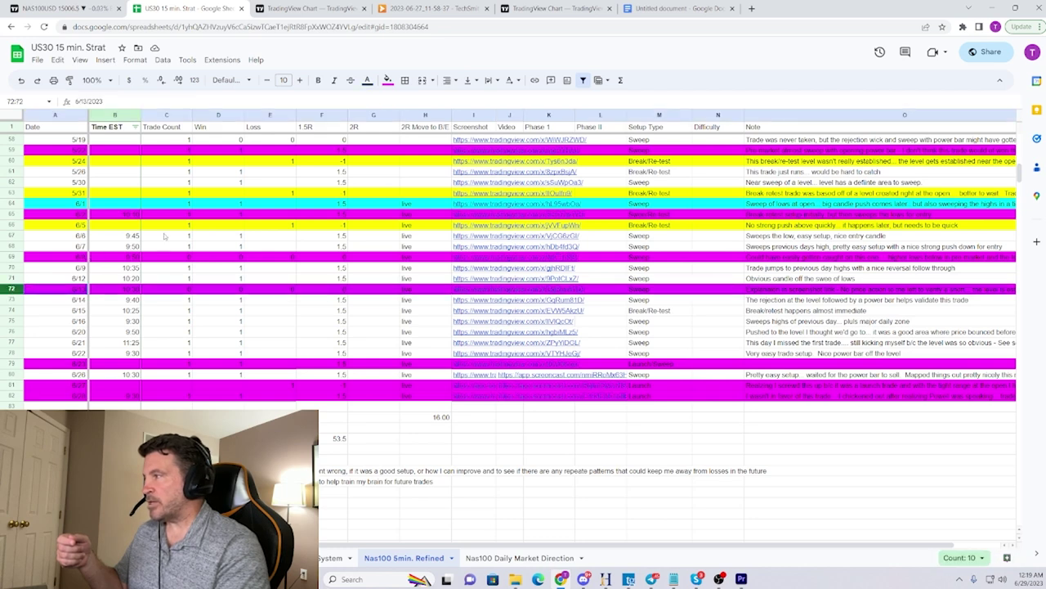
pyautogui.click(387, 79)
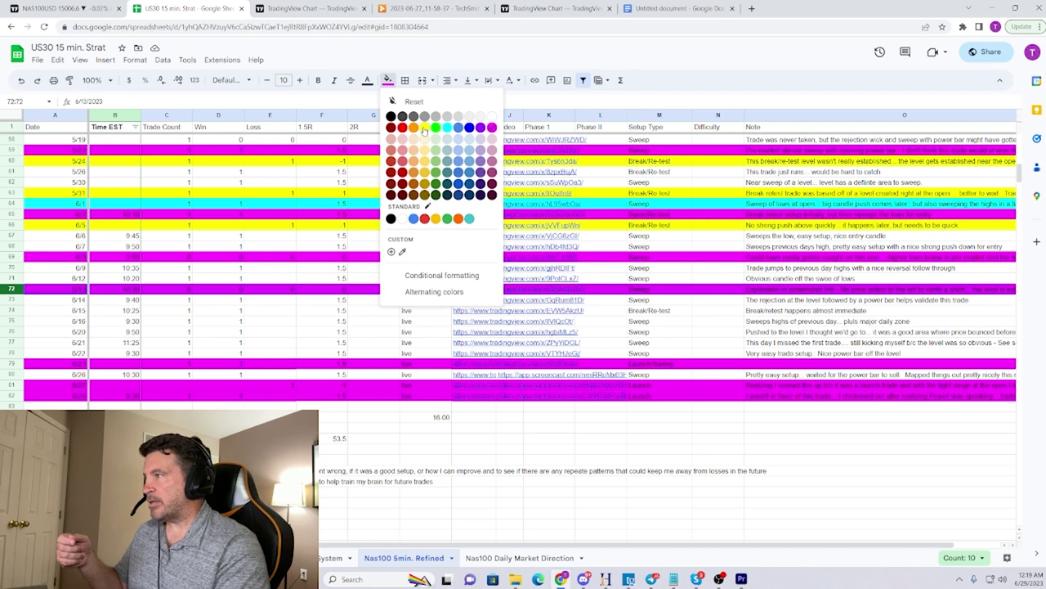
pyautogui.click(424, 128)
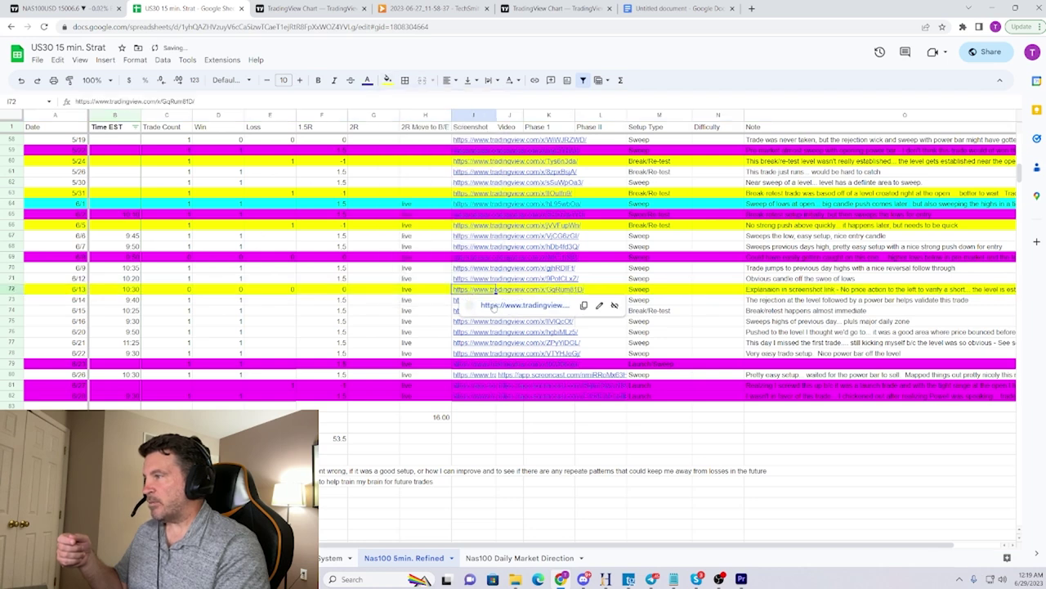
# Open the 6/13 trade's chart screenshot, examine its annotations and return to the trade journal
pyautogui.click(490, 307)
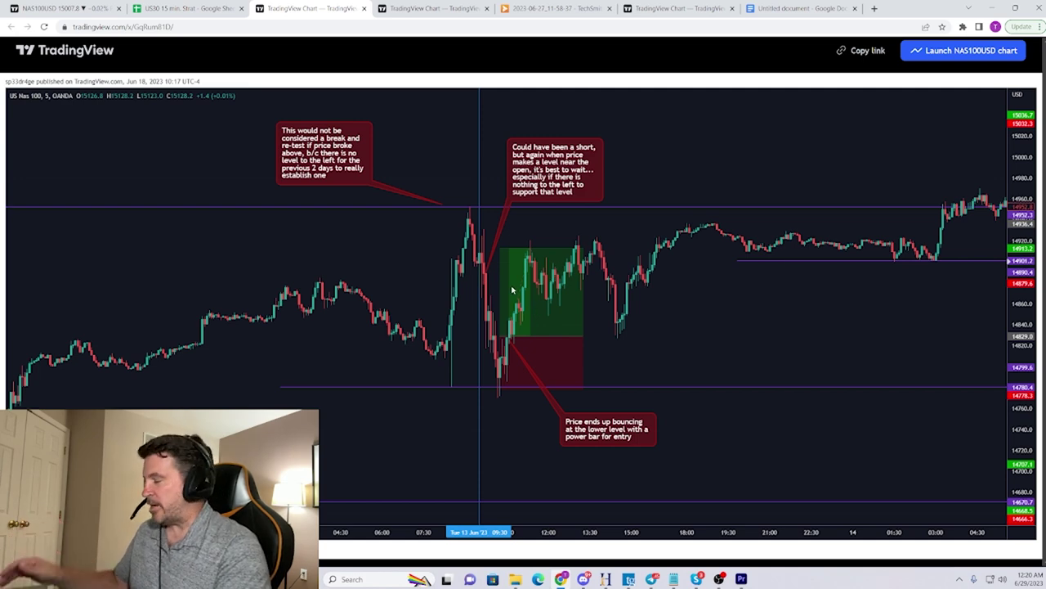
pyautogui.click(186, 8)
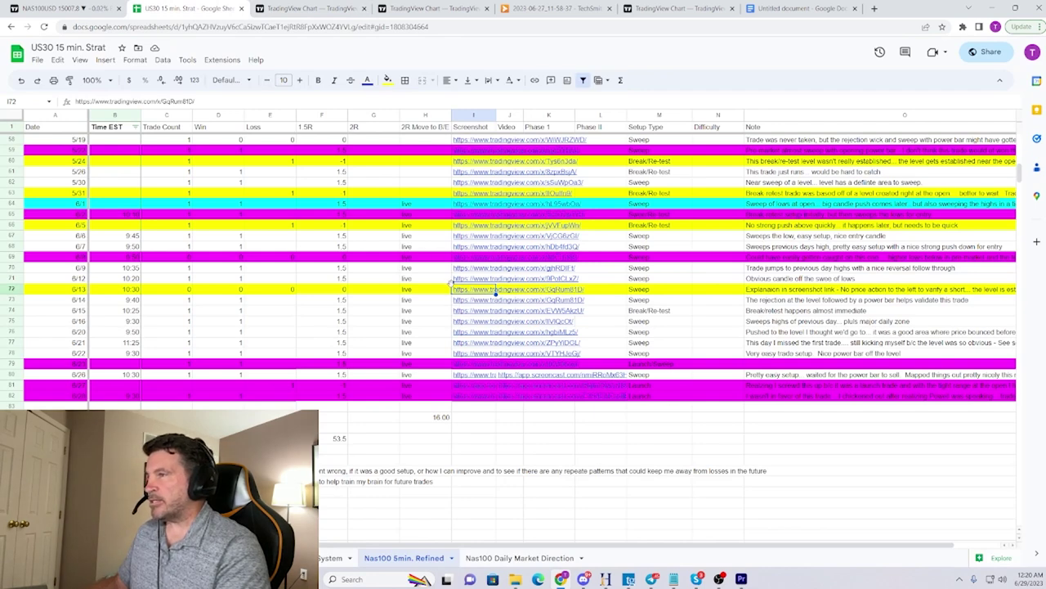
pyautogui.scroll(1, 444, 289)
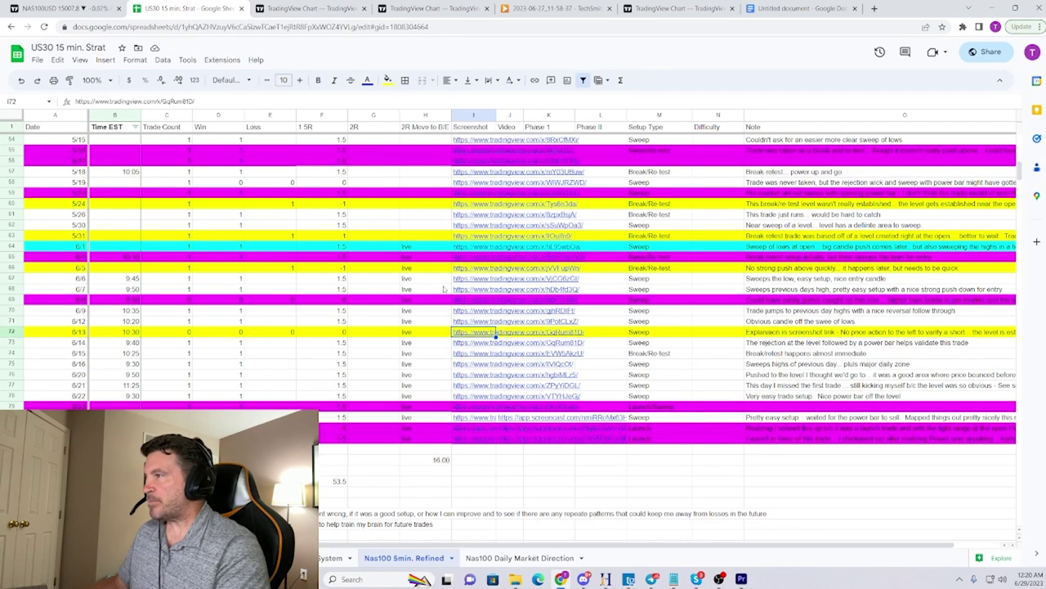
# Open the chart screenshot linked for the 5/24 trade in row 60, examine the marked entry and return to the trade journal
pyautogui.moveTo(454, 279)
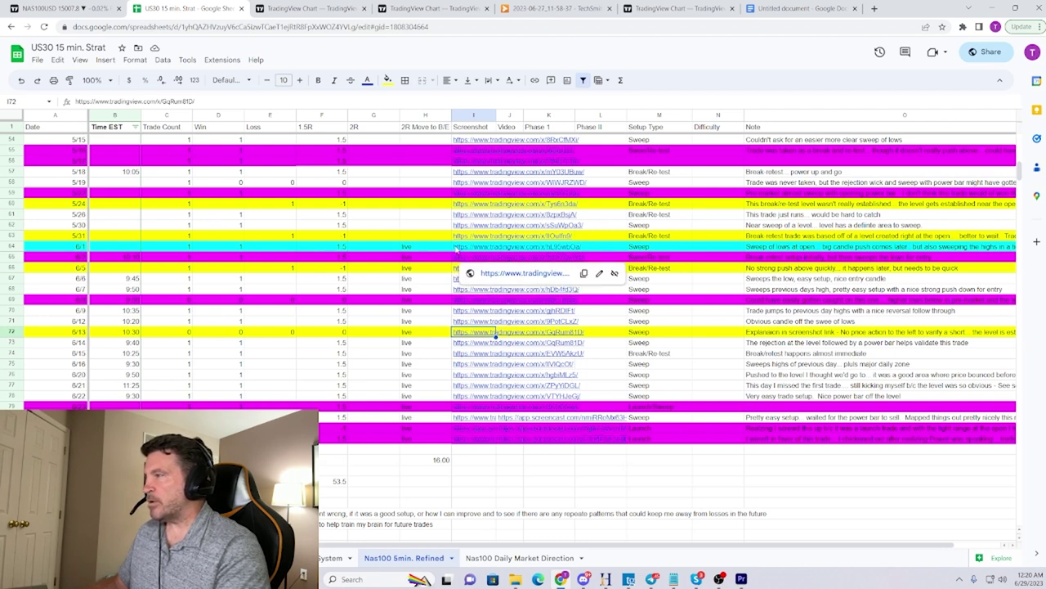
pyautogui.moveTo(457, 243)
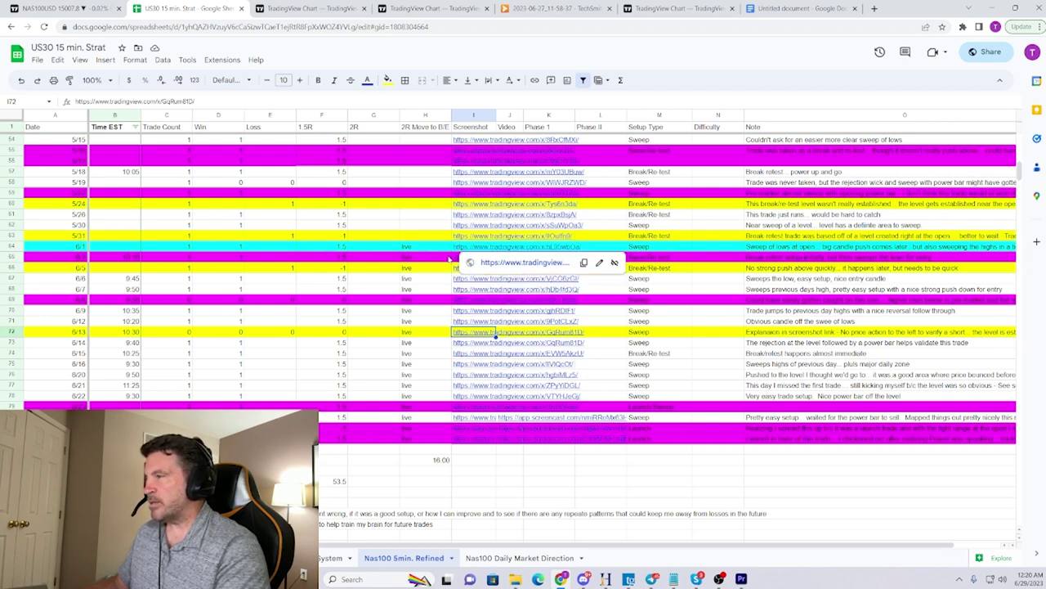
pyautogui.moveTo(473, 210)
pyautogui.click(474, 206)
pyautogui.click(497, 221)
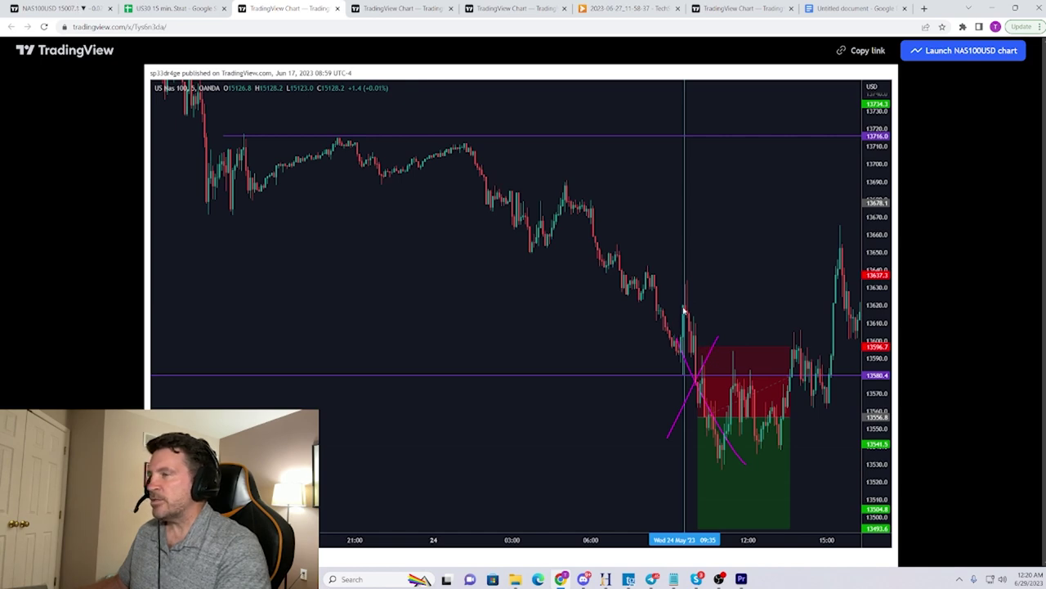
pyautogui.click(176, 8)
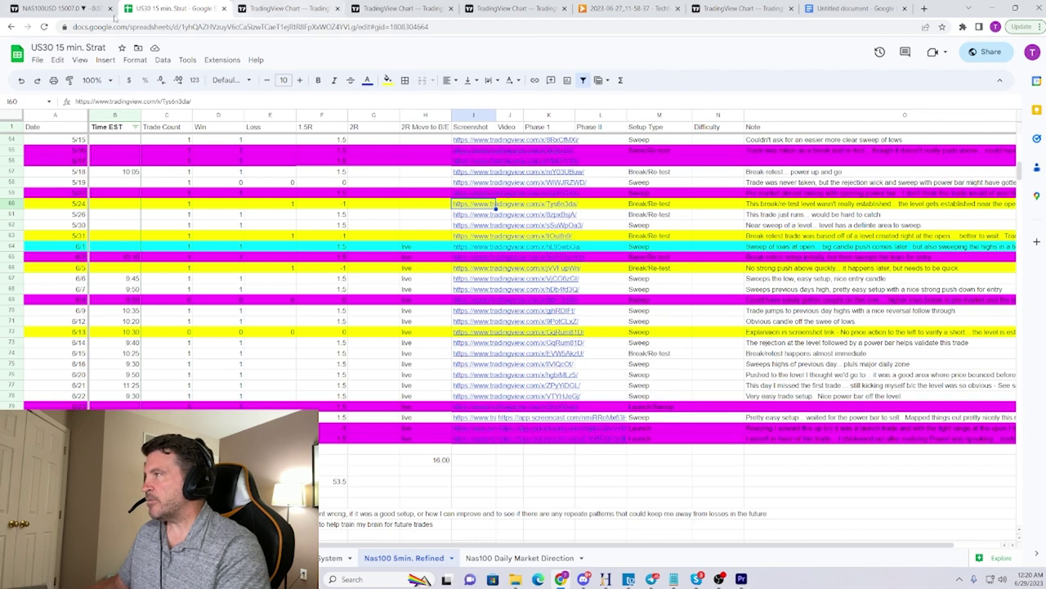
# Switch to the live Nas100 5-minute chart and go back from late June to the 24 May trade
pyautogui.click(57, 9)
pyautogui.scroll(-18, 347, 252)
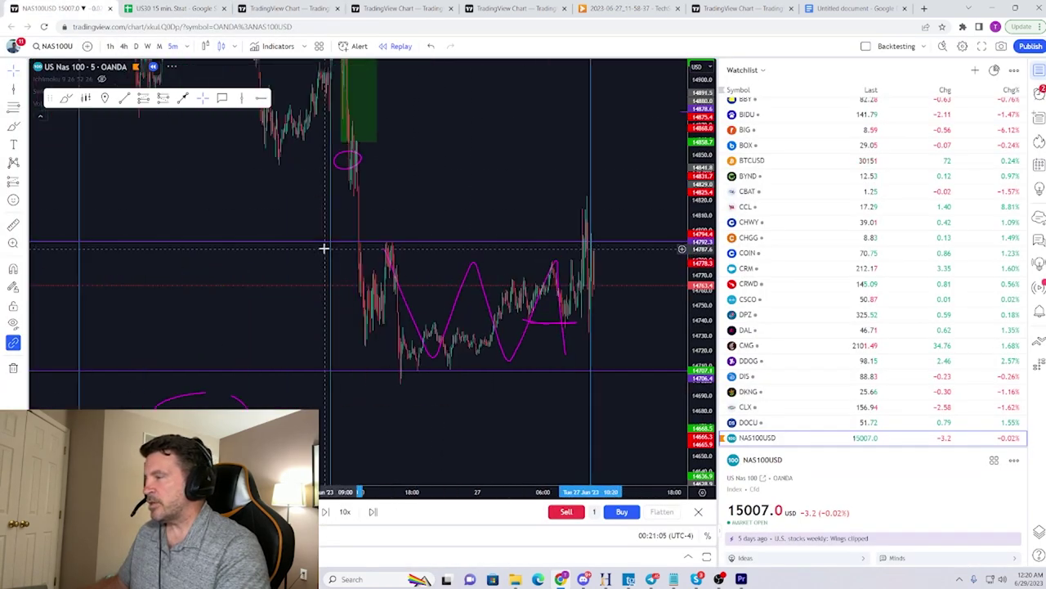
pyautogui.moveTo(708, 205); pyautogui.dragTo(679, 433)
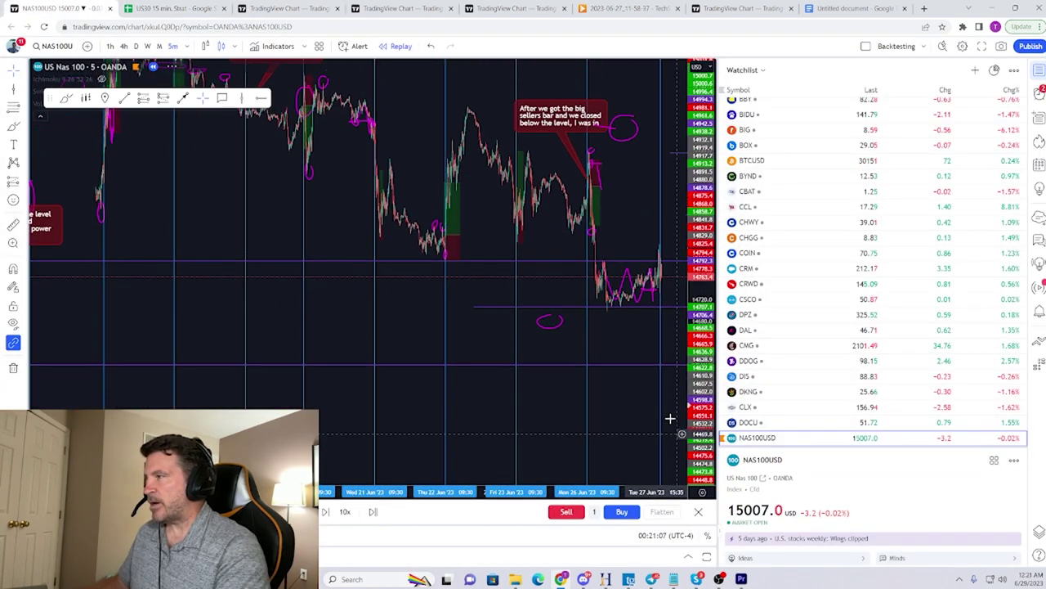
pyautogui.moveTo(310, 220); pyautogui.dragTo(679, 294)
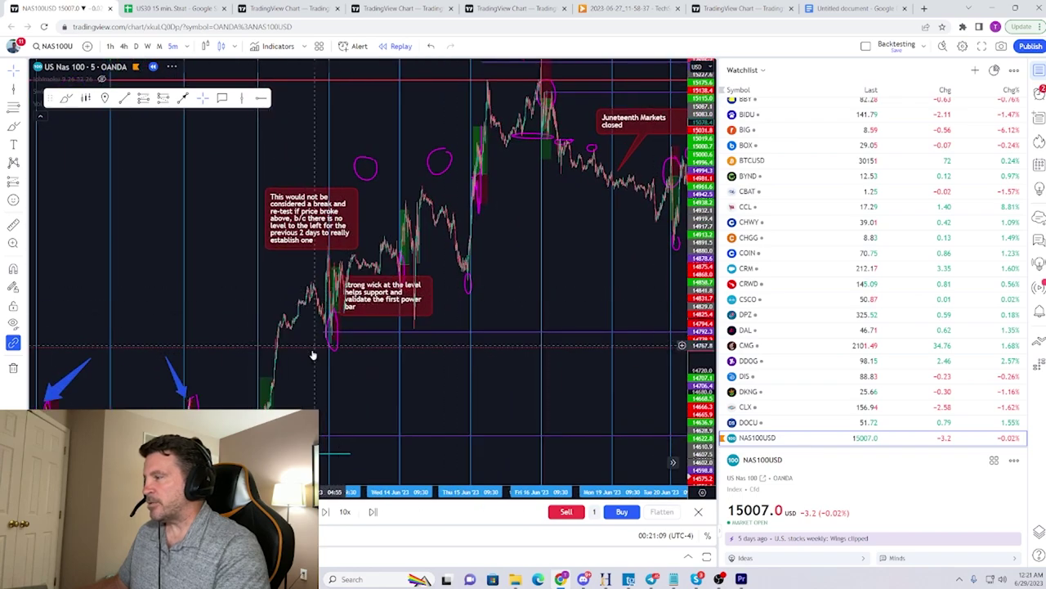
pyautogui.moveTo(294, 389); pyautogui.dragTo(886, 168)
pyautogui.moveTo(100, 368); pyautogui.dragTo(617, 252)
pyautogui.moveTo(385, 379); pyautogui.dragTo(573, 245)
pyautogui.scroll(5, 591, 318)
pyautogui.scroll(5, 589, 318)
pyautogui.moveTo(406, 375); pyautogui.dragTo(654, 132)
pyautogui.scroll(4, 594, 261)
pyautogui.moveTo(700, 368); pyautogui.dragTo(699, 163)
pyautogui.moveTo(549, 247); pyautogui.dragTo(452, 288)
pyautogui.scroll(5, 455, 286)
pyautogui.scroll(-6, 489, 275)
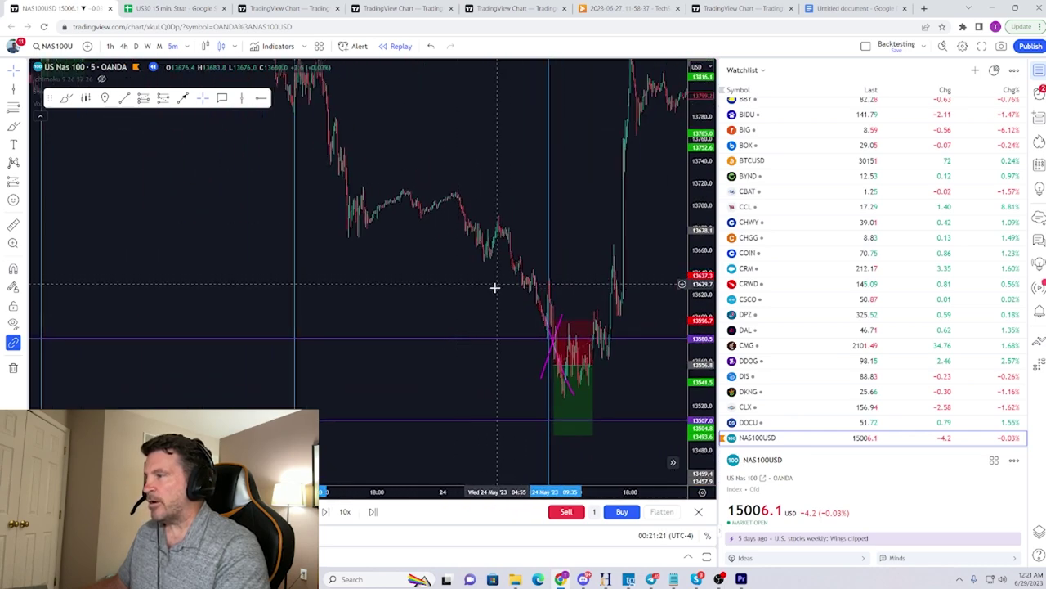
# Examine the crossed-out 24 May trade around the market open and the price action leading into it
pyautogui.scroll(6, 490, 290)
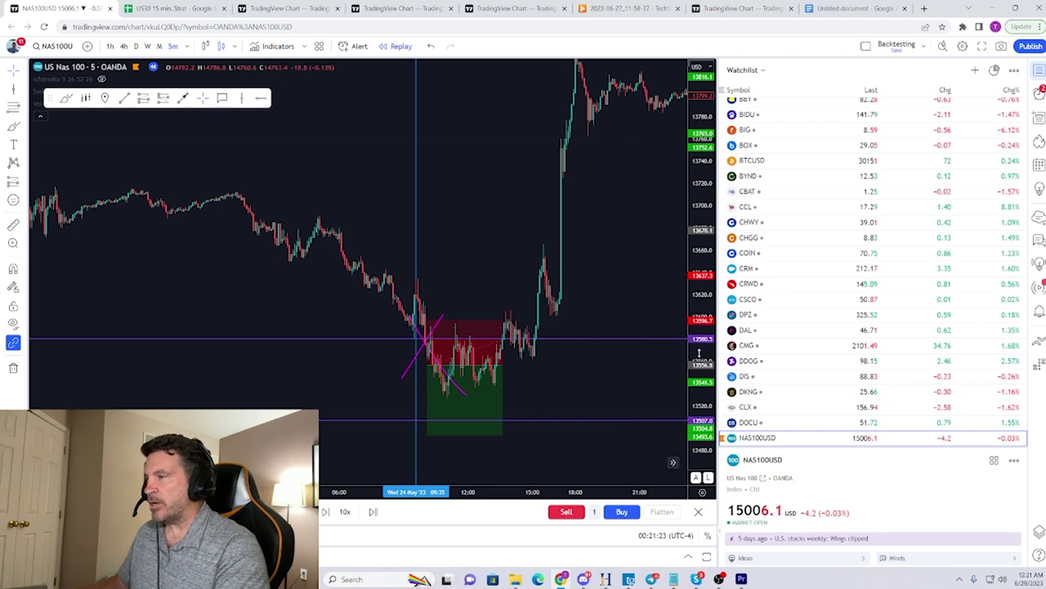
pyautogui.moveTo(697, 354); pyautogui.dragTo(697, 278)
pyautogui.moveTo(494, 268); pyautogui.dragTo(607, 235)
pyautogui.scroll(4, 596, 254)
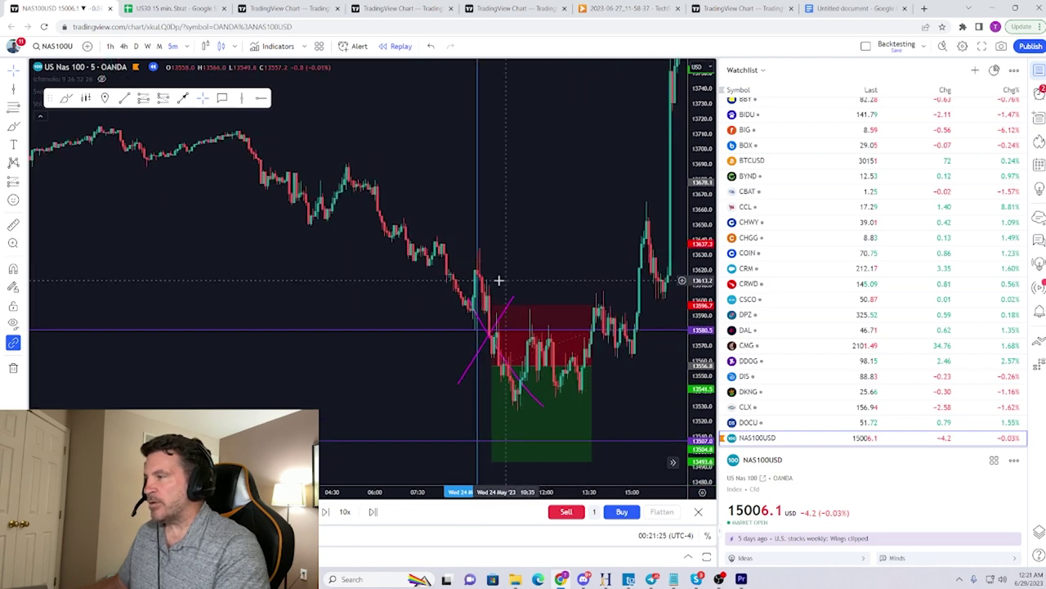
pyautogui.moveTo(503, 331)
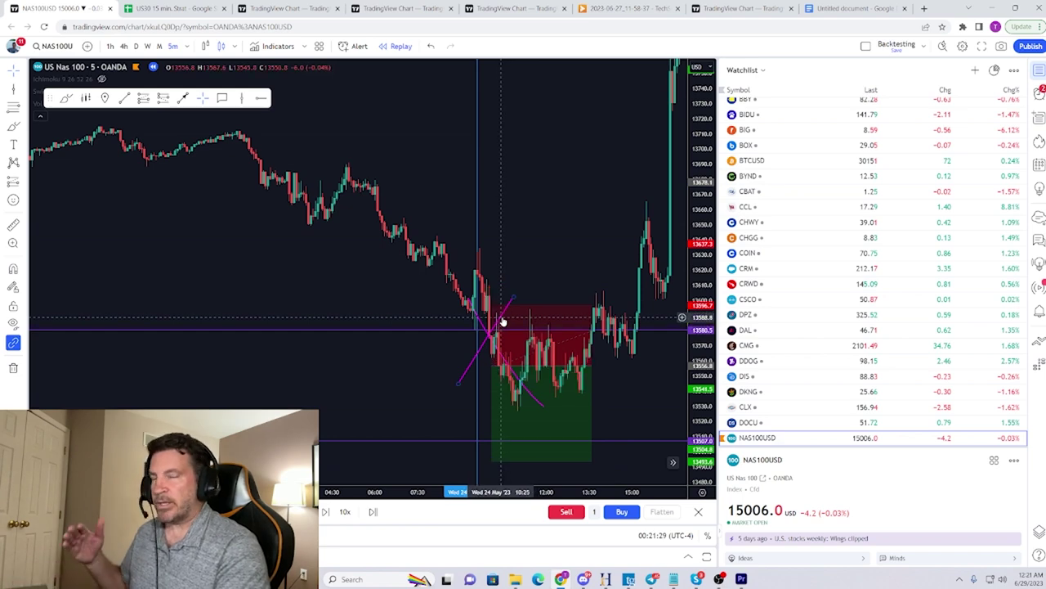
pyautogui.scroll(-5, 482, 314)
pyautogui.moveTo(417, 267)
pyautogui.mouseDown()
pyautogui.moveTo(402, 308)
pyautogui.moveTo(411, 280)
pyautogui.mouseUp()
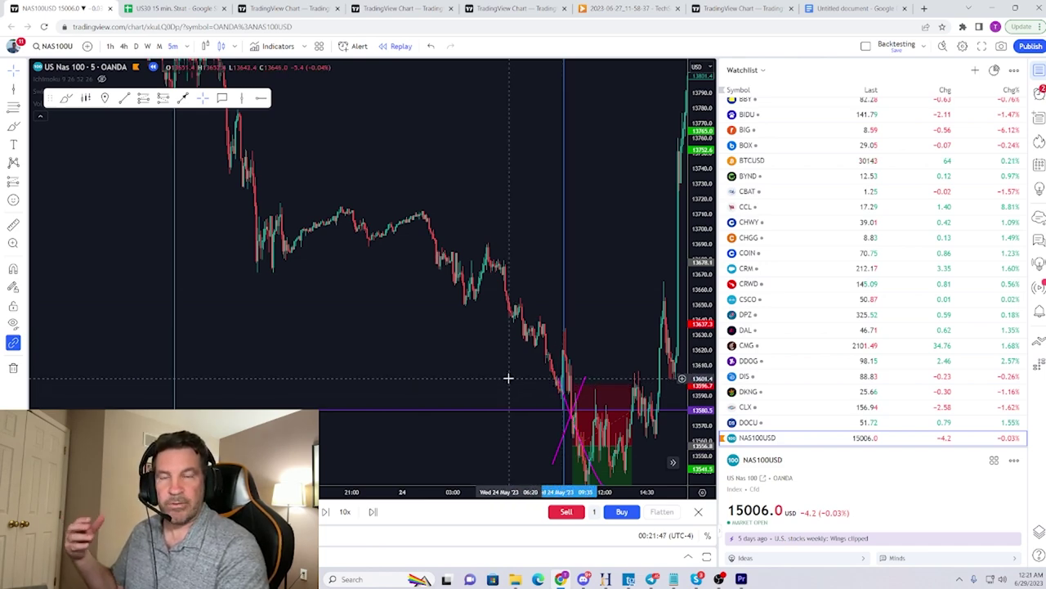
# Brush a short horizontal stroke over the high before the 24 May session and circle the price action at the 24 May open
pyautogui.moveTo(479, 368); pyautogui.dragTo(426, 278)
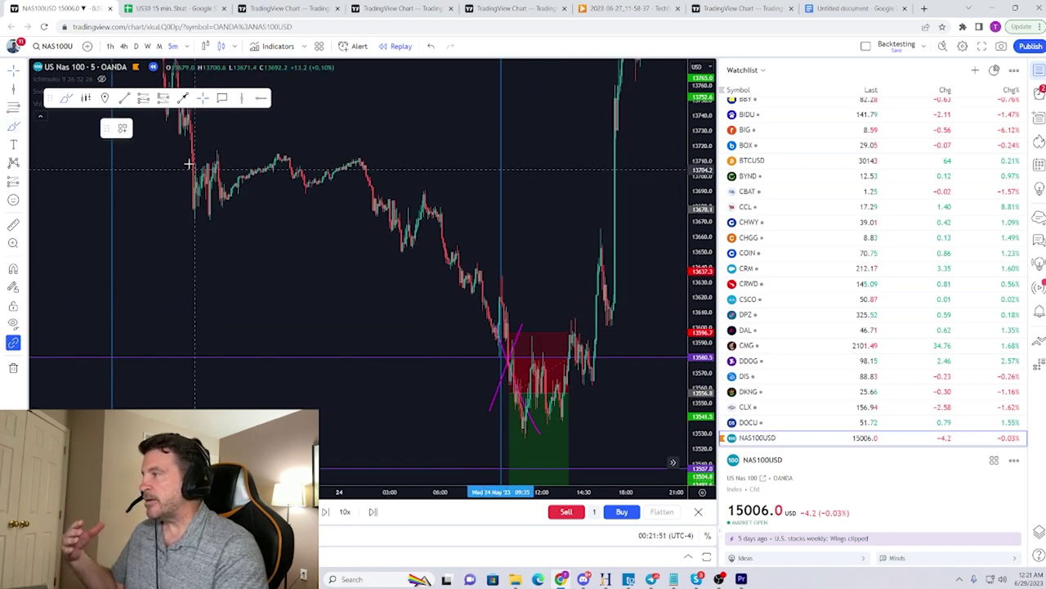
pyautogui.moveTo(168, 150); pyautogui.dragTo(265, 154)
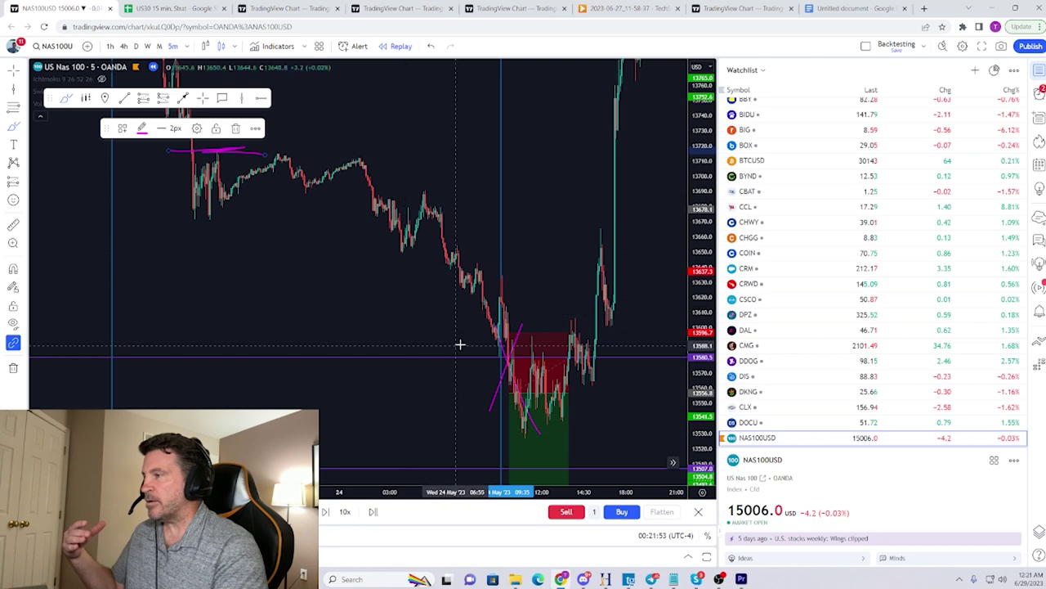
pyautogui.moveTo(500, 326); pyautogui.dragTo(502, 320)
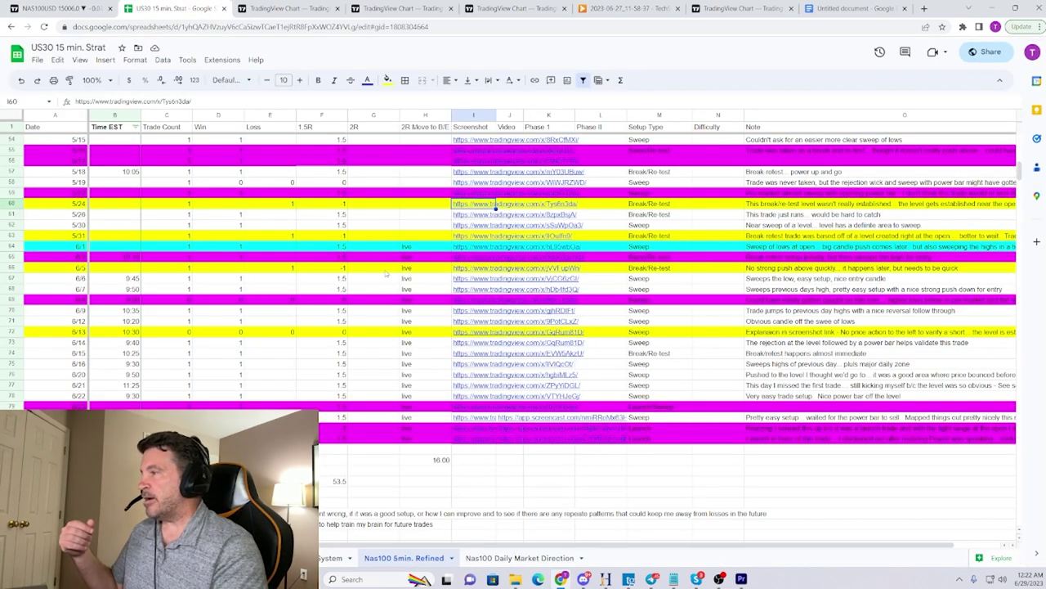
# Find the 5/11 trade in row 52 of the journal, examine its linked chart screenshot and return to the sheet
pyautogui.scroll(4, 429, 276)
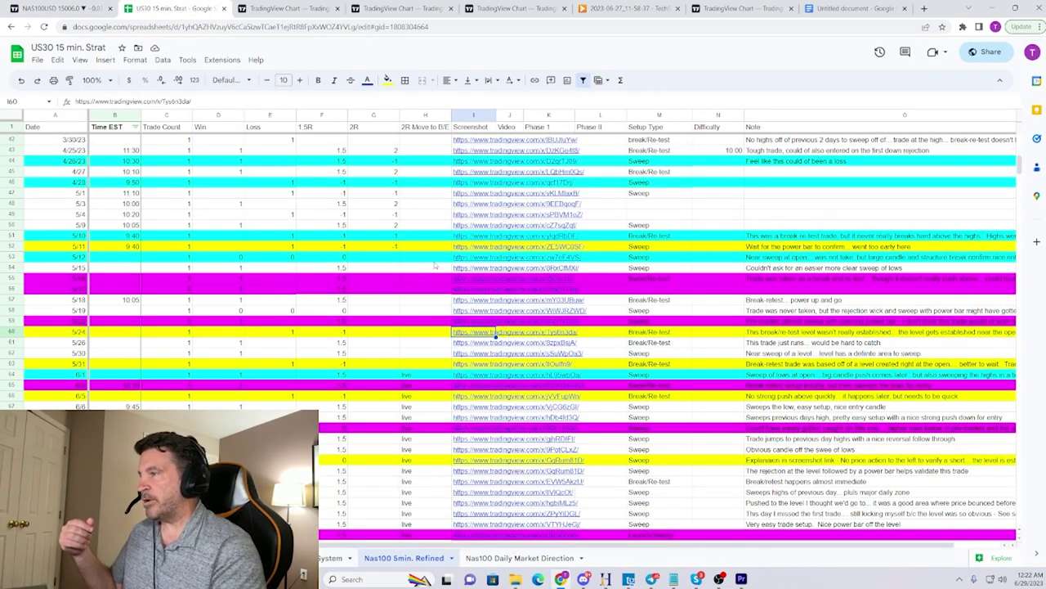
pyautogui.scroll(1, 432, 255)
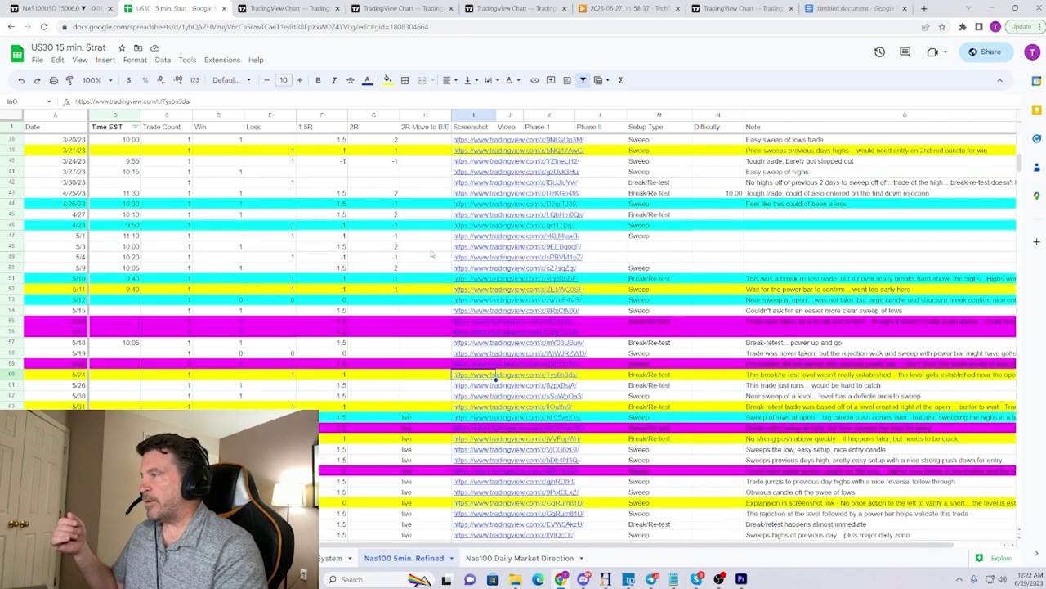
pyautogui.moveTo(474, 297)
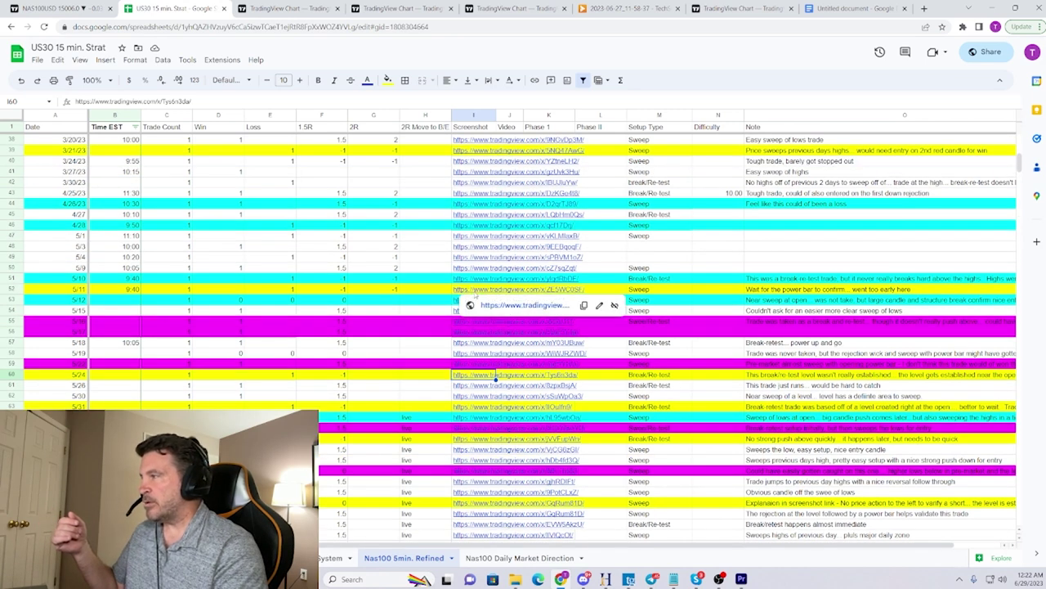
pyautogui.click(503, 307)
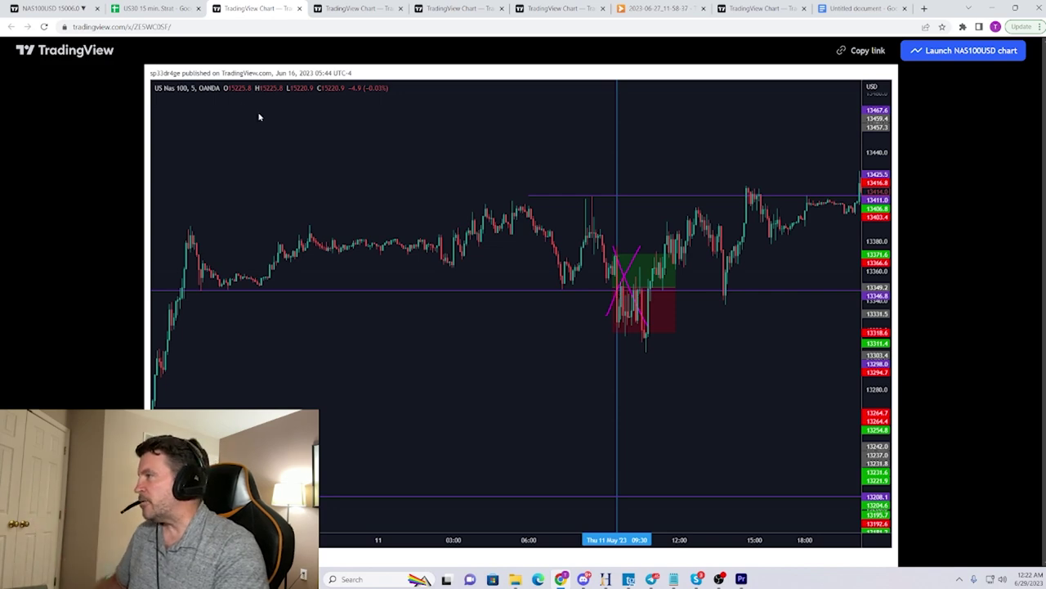
pyautogui.click(147, 9)
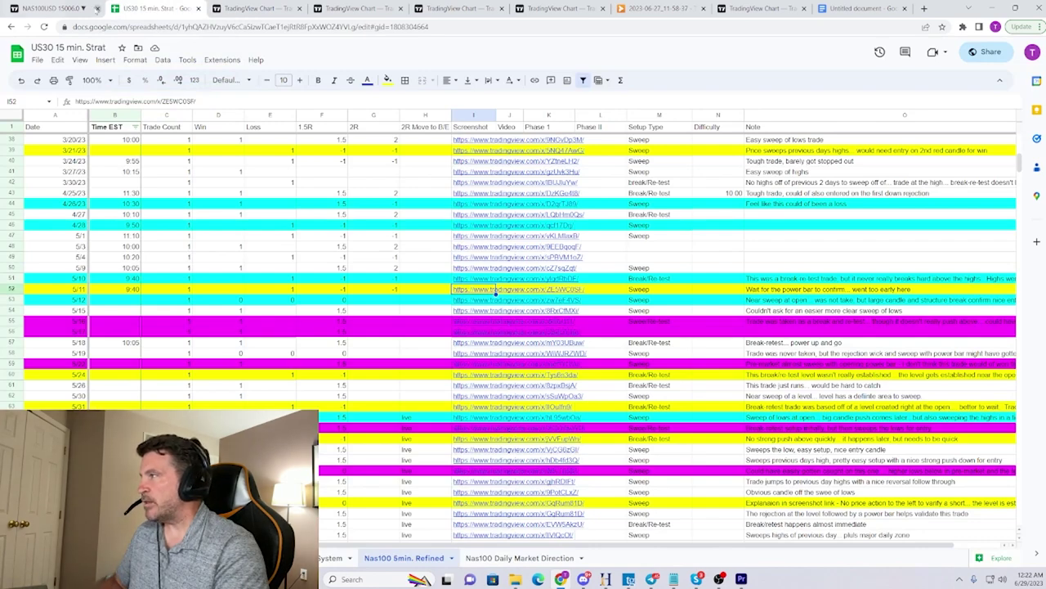
# Go back on the live Nas100 5-minute chart to the 11 May session and its two long positions
pyautogui.click(105, 8)
pyautogui.scroll(5, 280, 296)
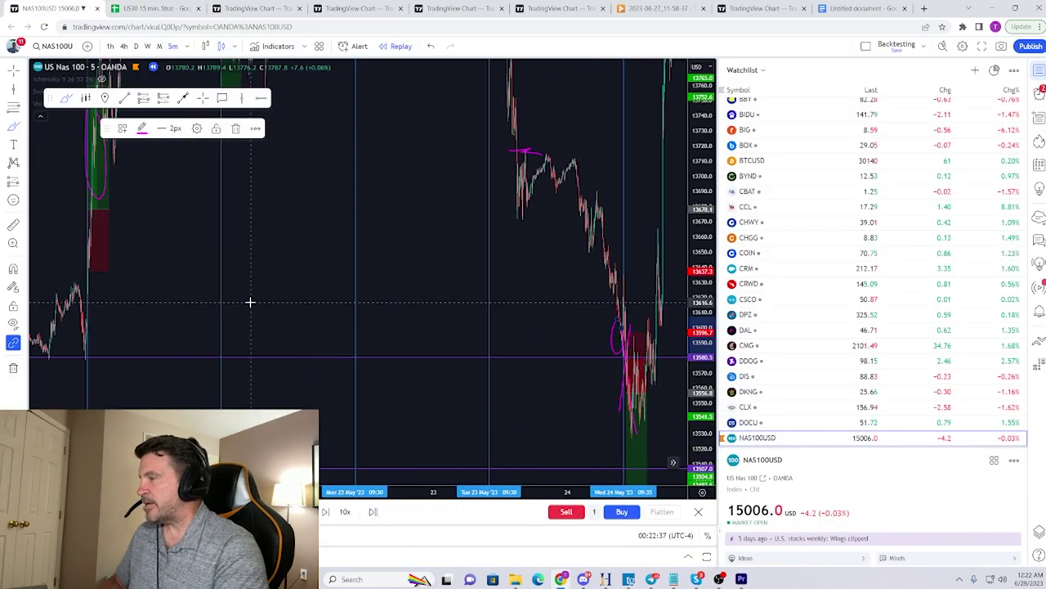
pyautogui.scroll(-3, 250, 301)
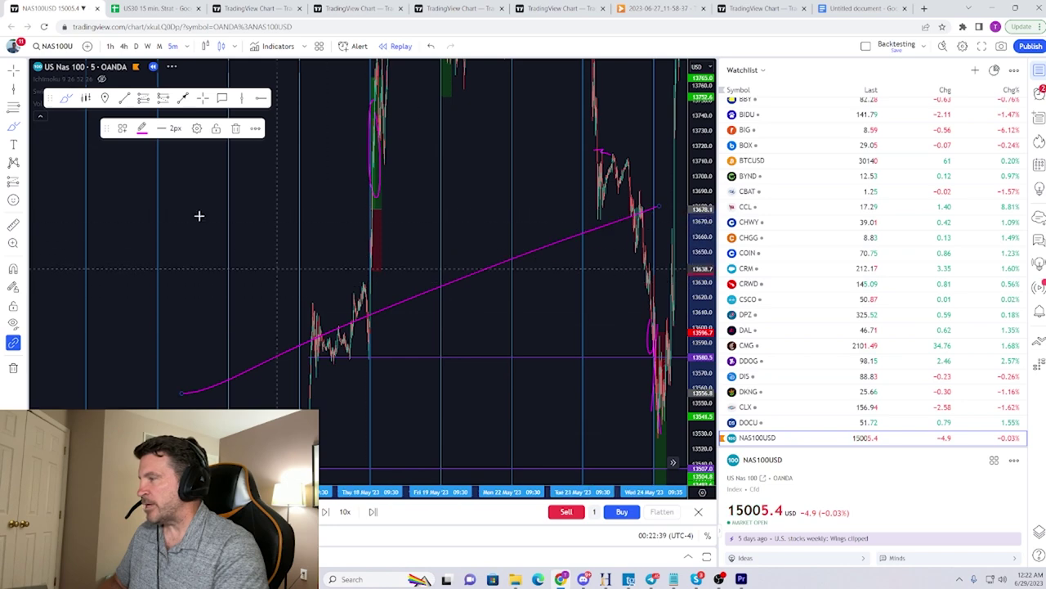
pyautogui.moveTo(201, 343); pyautogui.dragTo(767, 135)
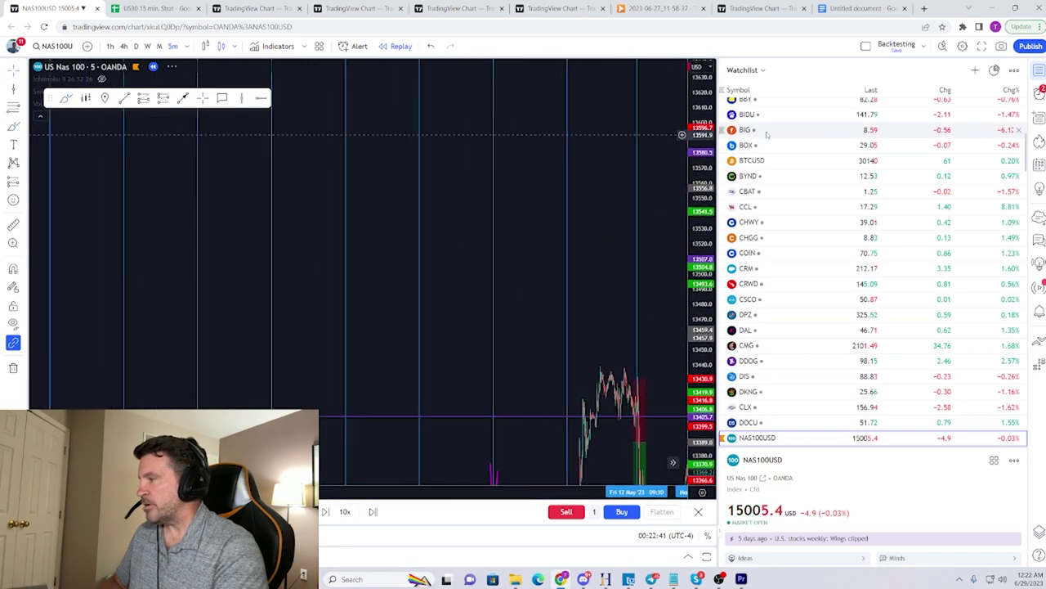
pyautogui.moveTo(388, 439); pyautogui.dragTo(479, 218)
pyautogui.scroll(7, 547, 325)
pyautogui.scroll(7, 520, 303)
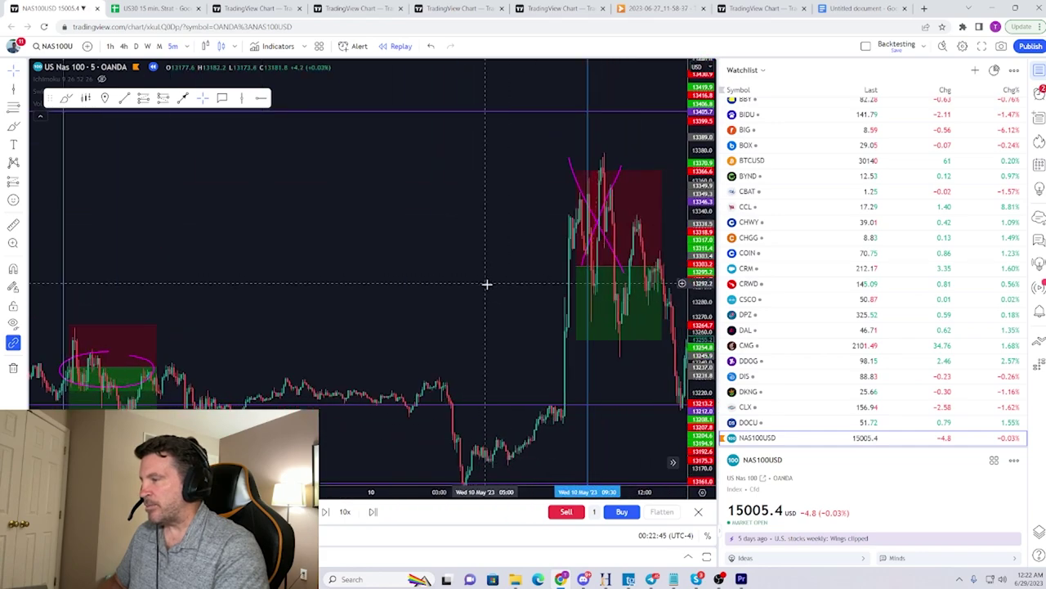
pyautogui.moveTo(484, 282); pyautogui.dragTo(161, 275)
pyautogui.moveTo(378, 337); pyautogui.dragTo(219, 391)
pyautogui.scroll(5, 409, 368)
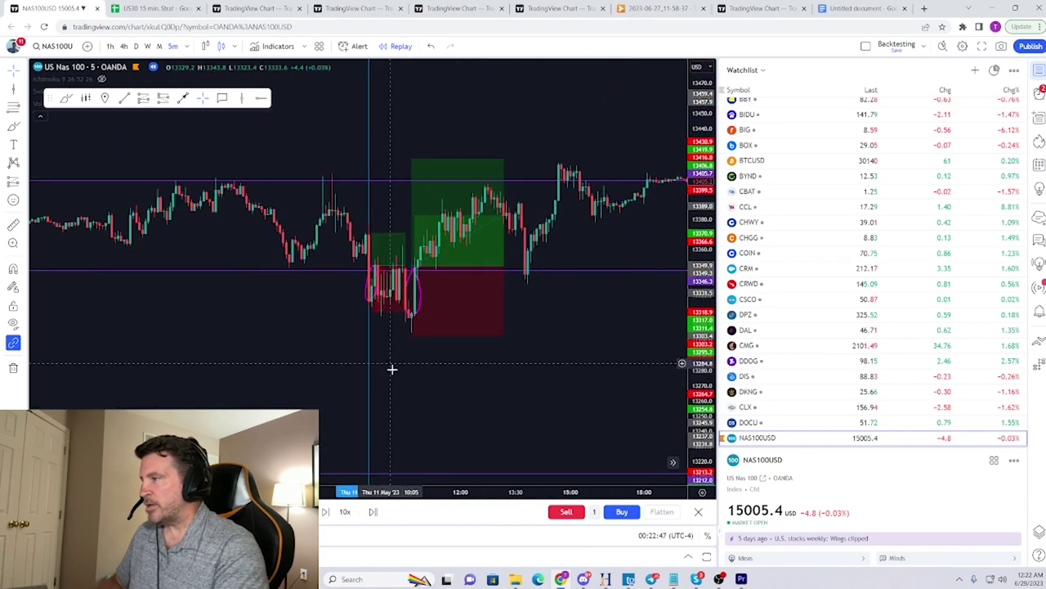
# Examine the 11 May sweep of the level, comparing the early entry at the open with the second, circled power bar entry
pyautogui.moveTo(445, 386); pyautogui.dragTo(640, 404)
pyautogui.scroll(3, 642, 404)
pyautogui.moveTo(700, 387); pyautogui.dragTo(699, 214)
pyautogui.scroll(-3, 542, 278)
pyautogui.scroll(5, 487, 317)
pyautogui.moveTo(433, 329); pyautogui.dragTo(326, 336)
pyautogui.scroll(-8, 360, 328)
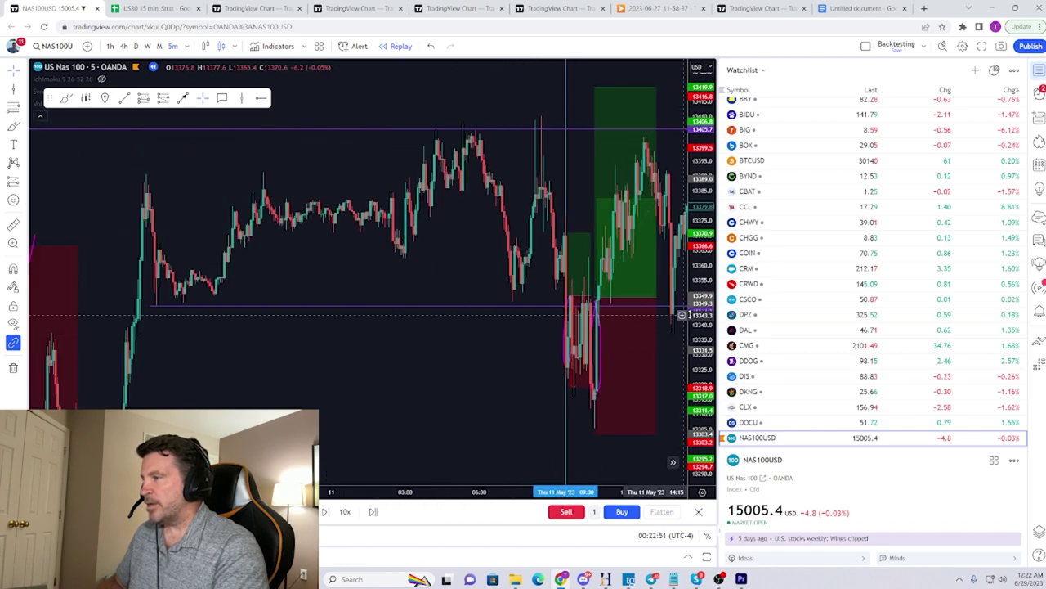
pyautogui.moveTo(701, 317); pyautogui.dragTo(700, 373)
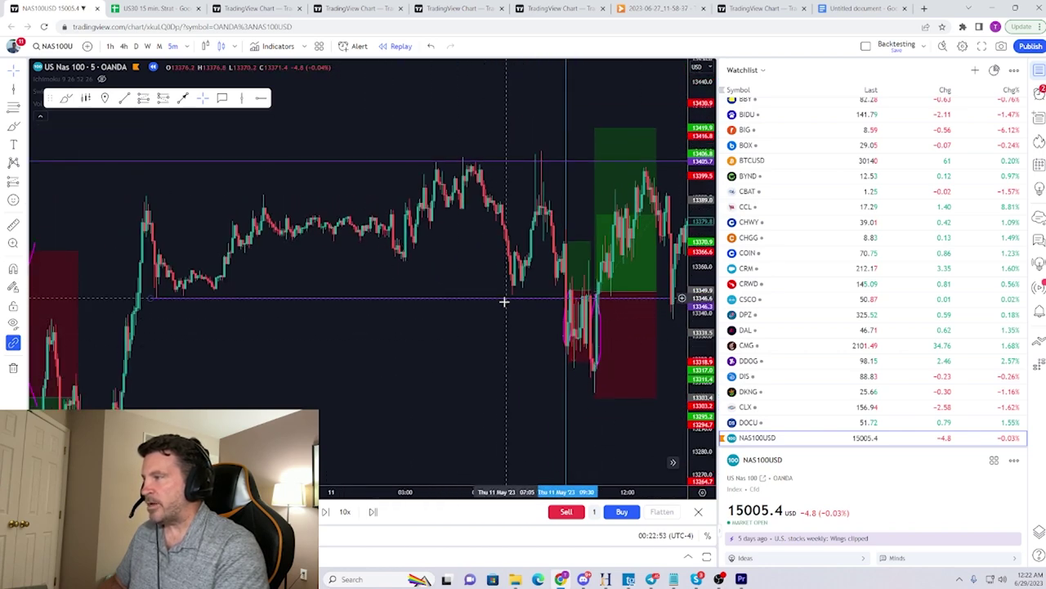
pyautogui.scroll(5, 506, 304)
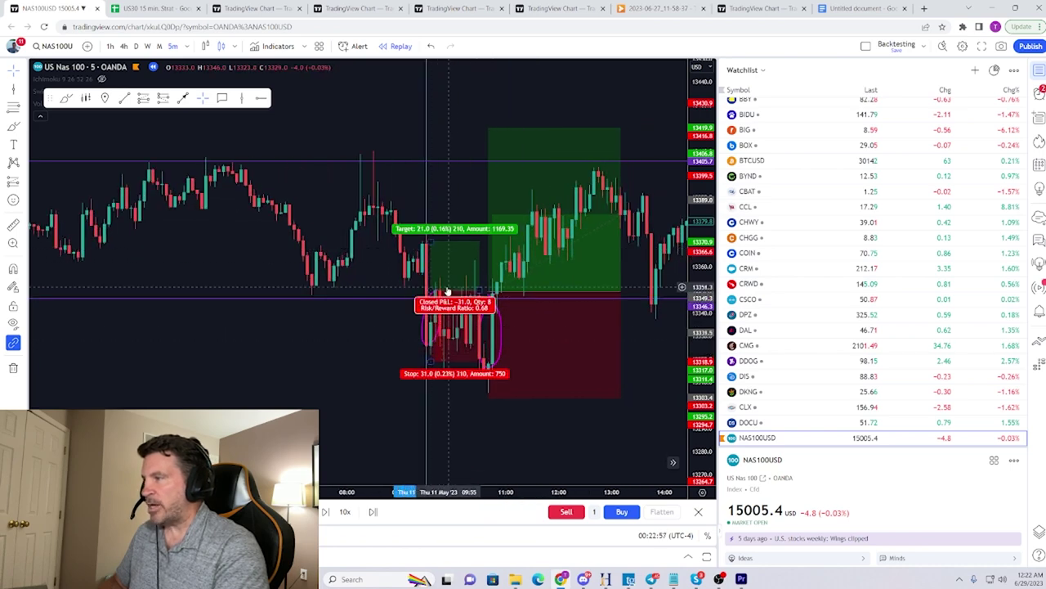
pyautogui.scroll(-2, 413, 322)
pyautogui.scroll(2, 427, 337)
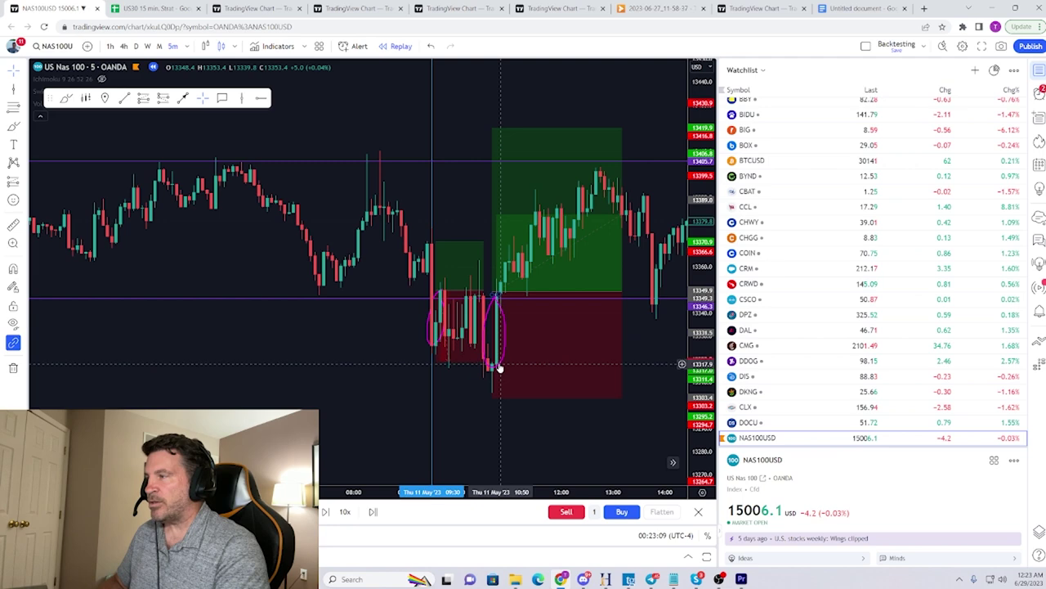
# Shift the second 11 May long position to start at the 10:45 candle and set its stop distance to 46.7
pyautogui.moveTo(520, 259)
pyautogui.mouseDown()
pyautogui.moveTo(512, 271)
pyautogui.moveTo(524, 258)
pyautogui.mouseUp()
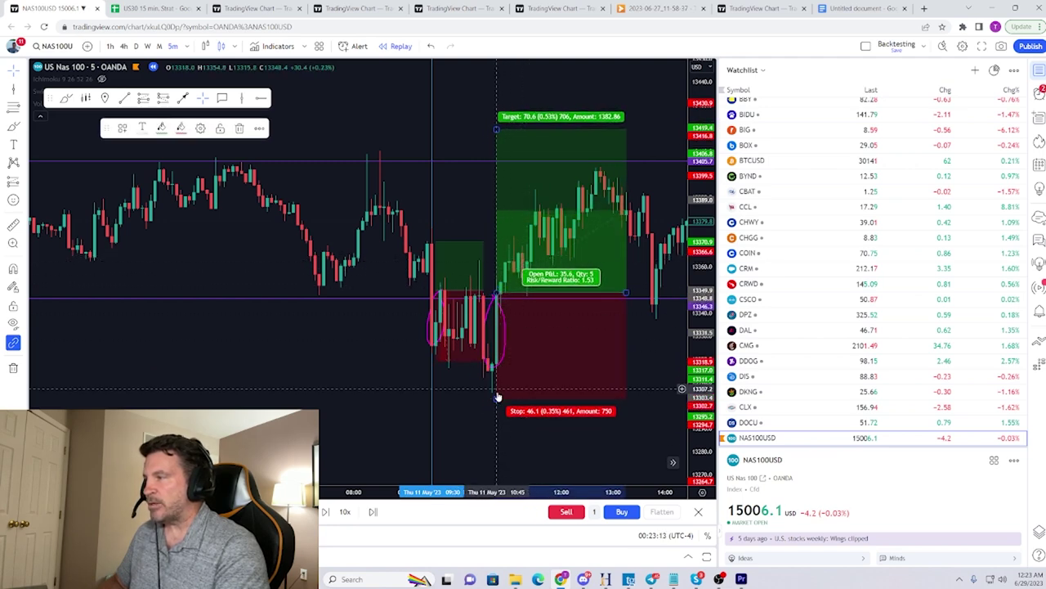
pyautogui.moveTo(498, 393); pyautogui.dragTo(498, 396)
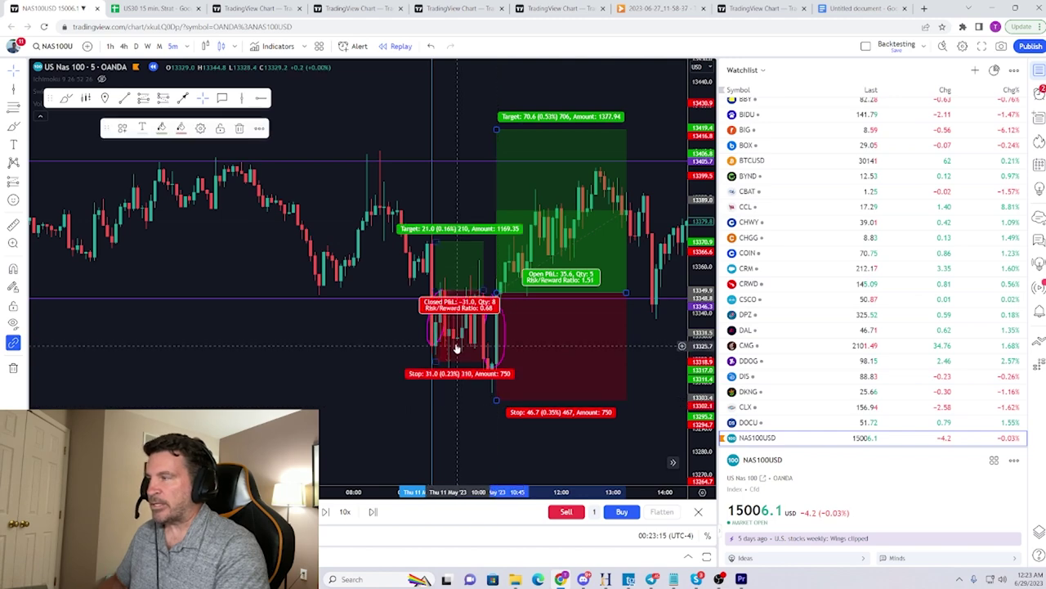
pyautogui.scroll(2, 392, 351)
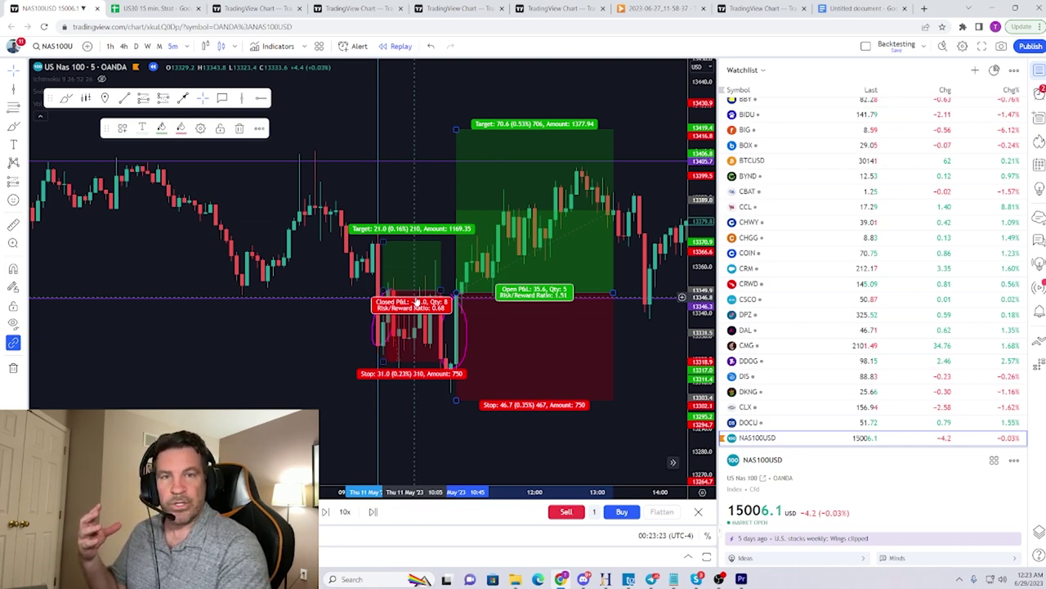
pyautogui.click(335, 357)
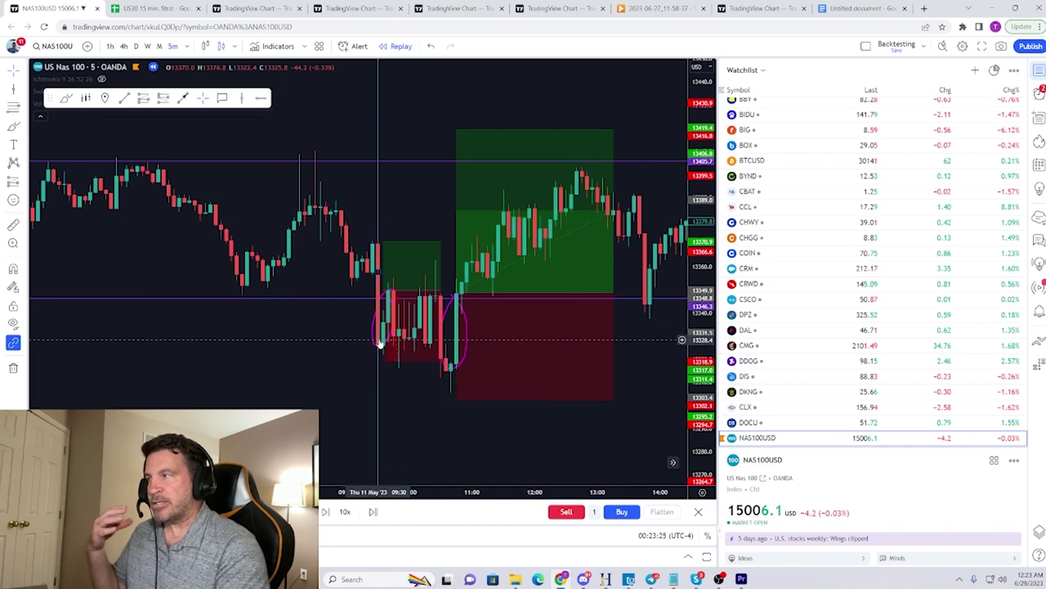
pyautogui.moveTo(391, 280)
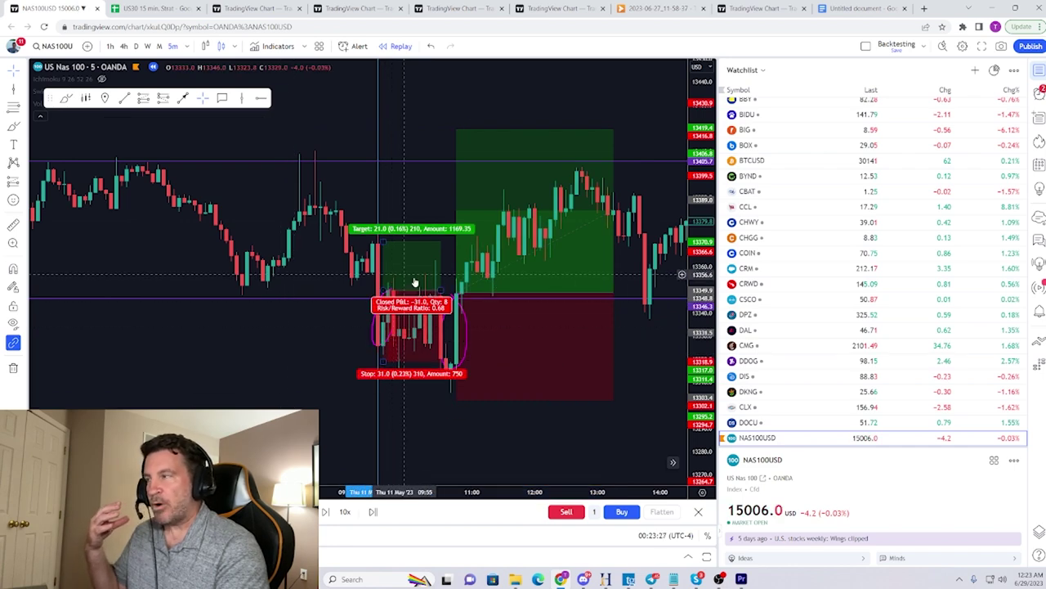
pyautogui.moveTo(460, 367)
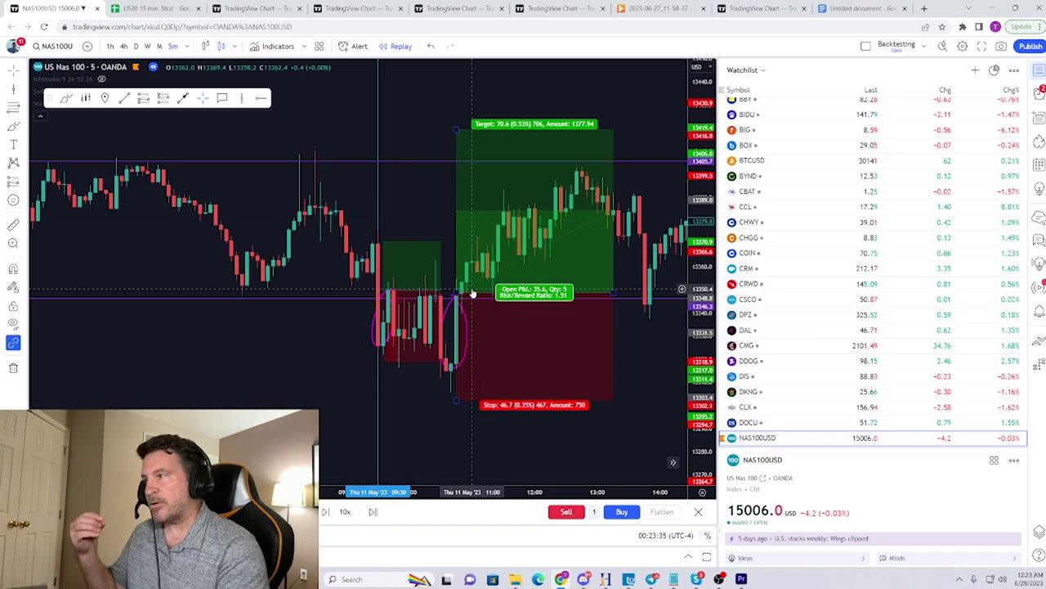
# Return to the trading journal in Google Sheets and open the chart screenshot linked in row 82 for the 28 June launch trade
pyautogui.moveTo(421, 263)
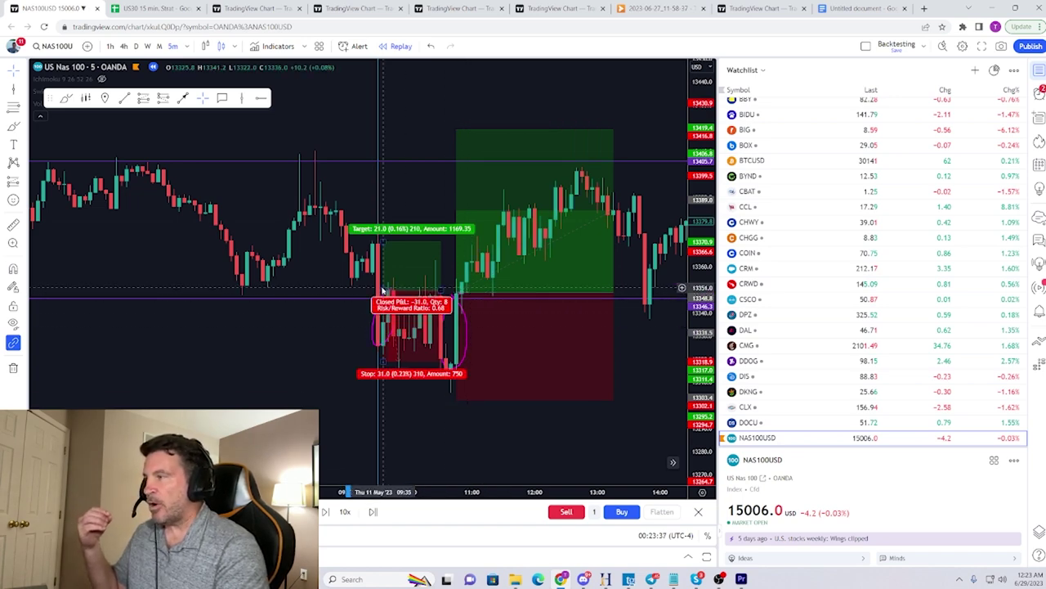
pyautogui.moveTo(476, 300)
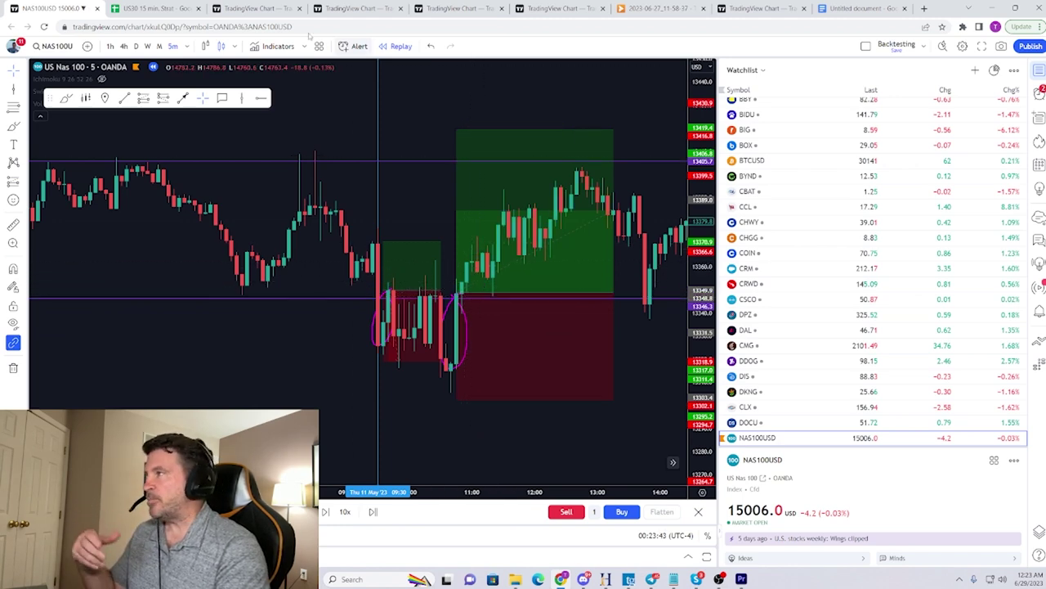
pyautogui.click(162, 9)
pyautogui.scroll(-5, 422, 270)
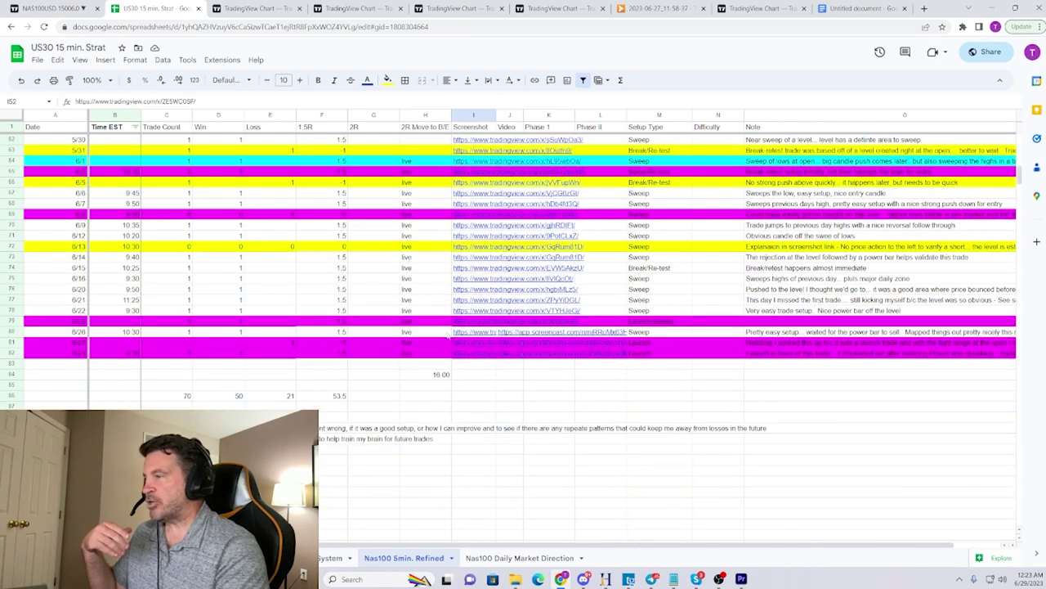
pyautogui.moveTo(472, 349)
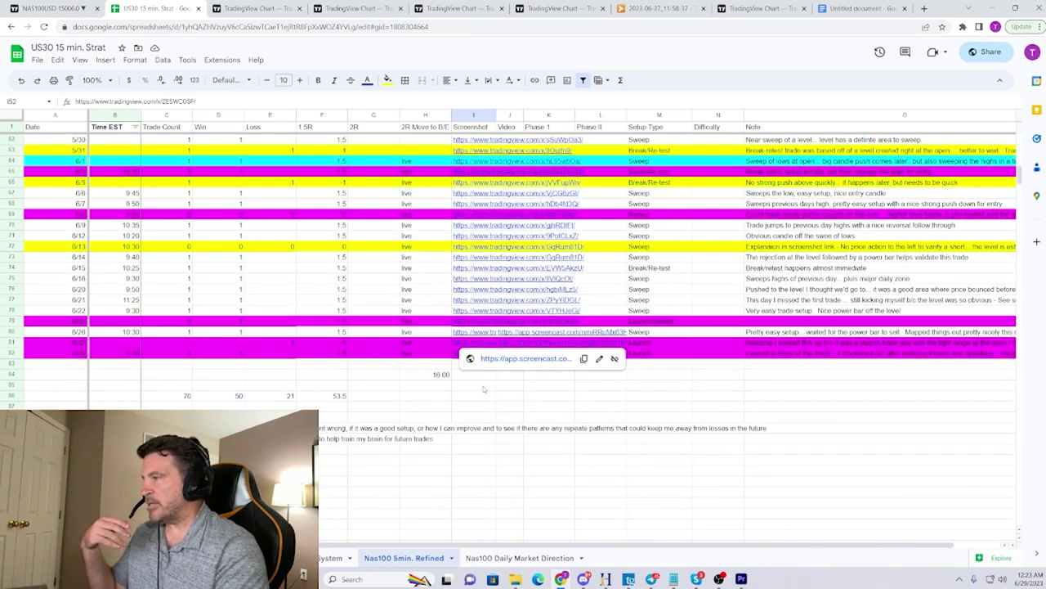
pyautogui.click(485, 387)
pyautogui.click(478, 353)
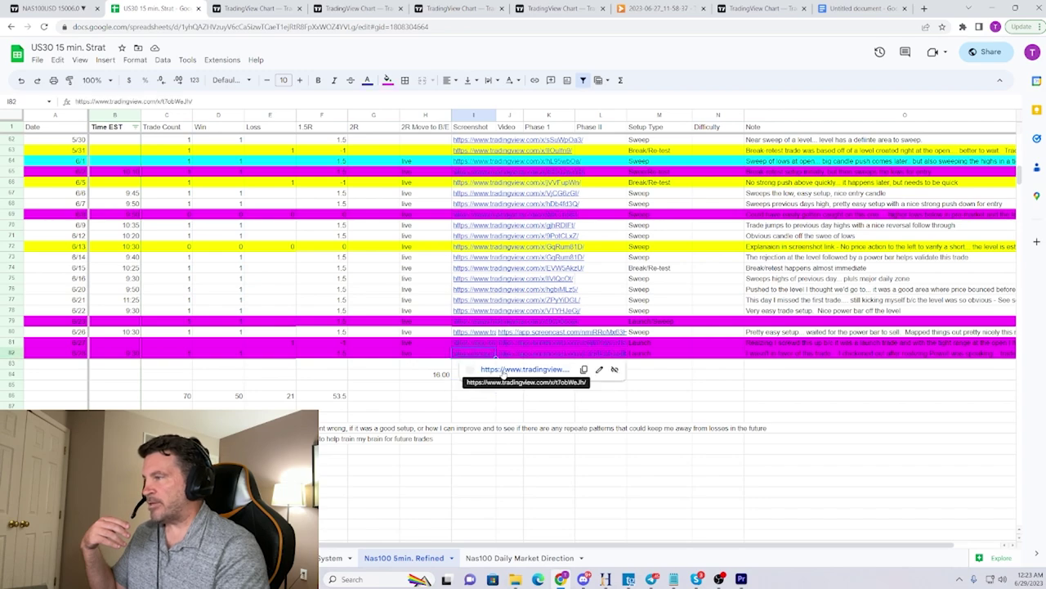
pyautogui.click(500, 371)
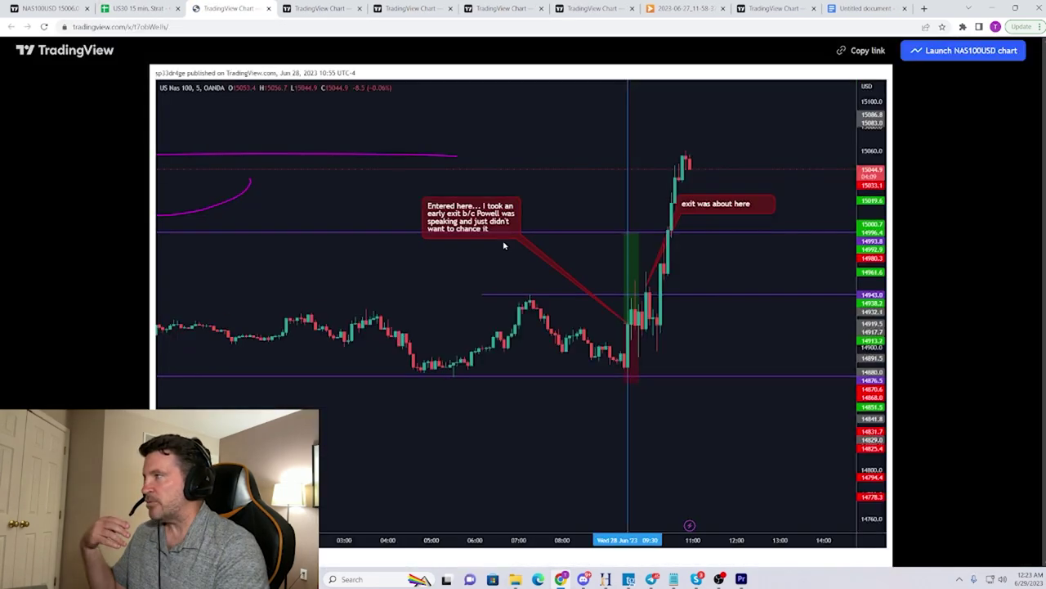
# Go back to the journal, open row 82's linked Screencast video, and play it briefly before pausing
pyautogui.click(139, 8)
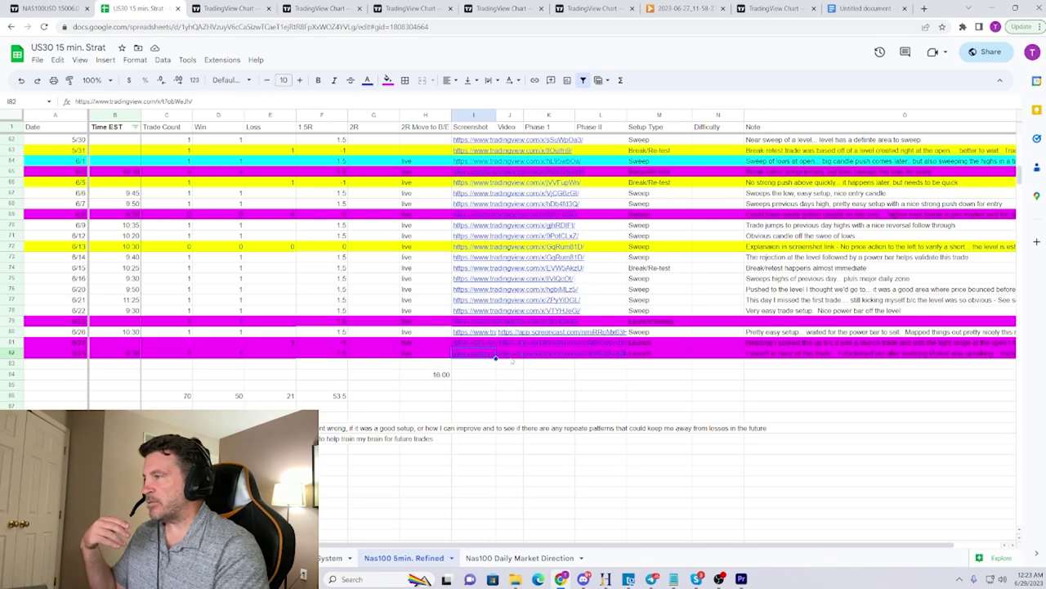
pyautogui.click(513, 355)
pyautogui.click(549, 370)
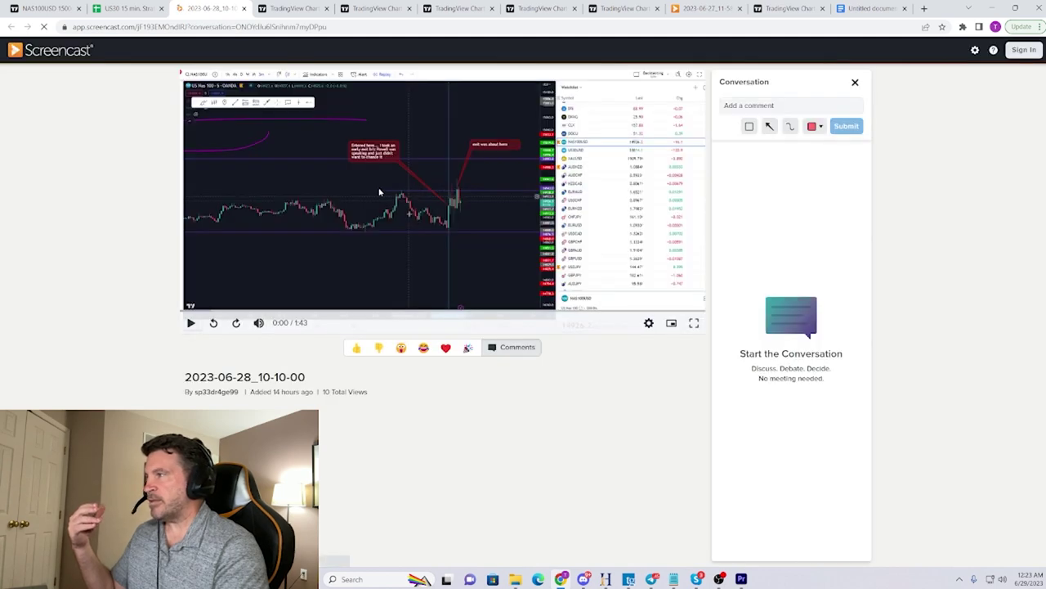
pyautogui.click(191, 323)
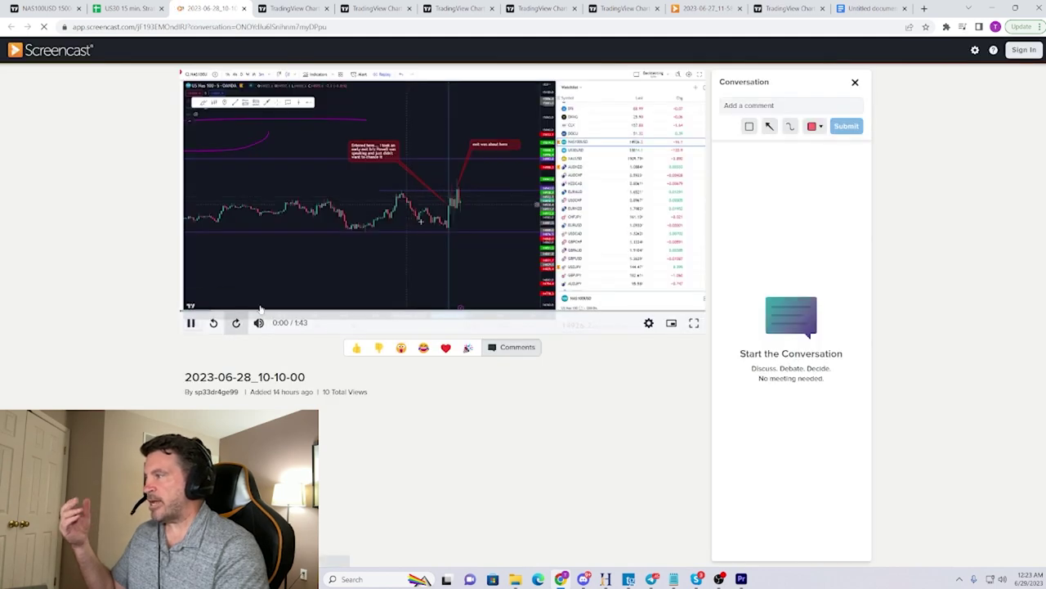
pyautogui.click(192, 323)
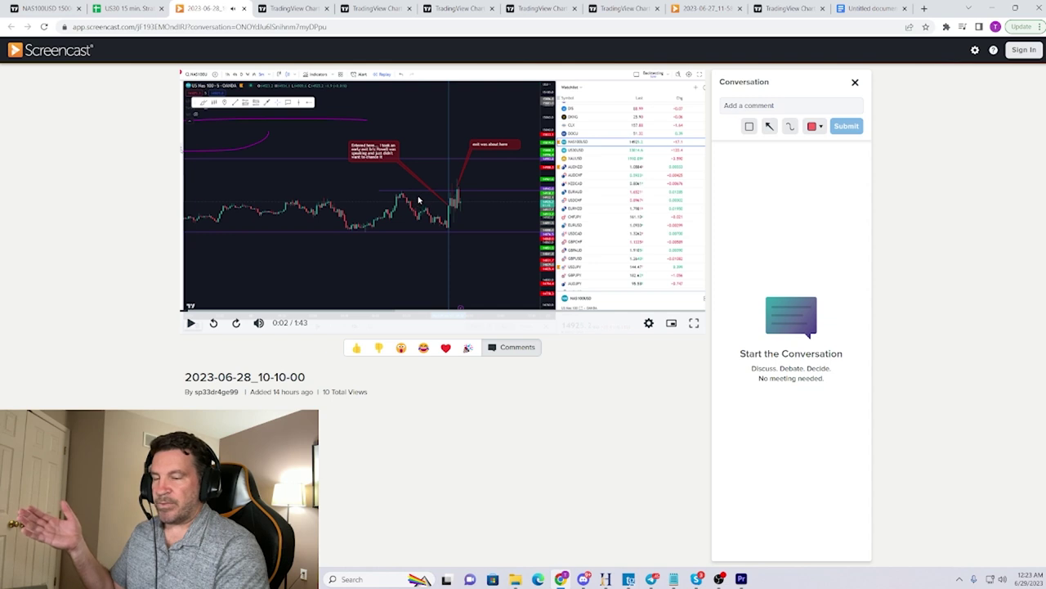